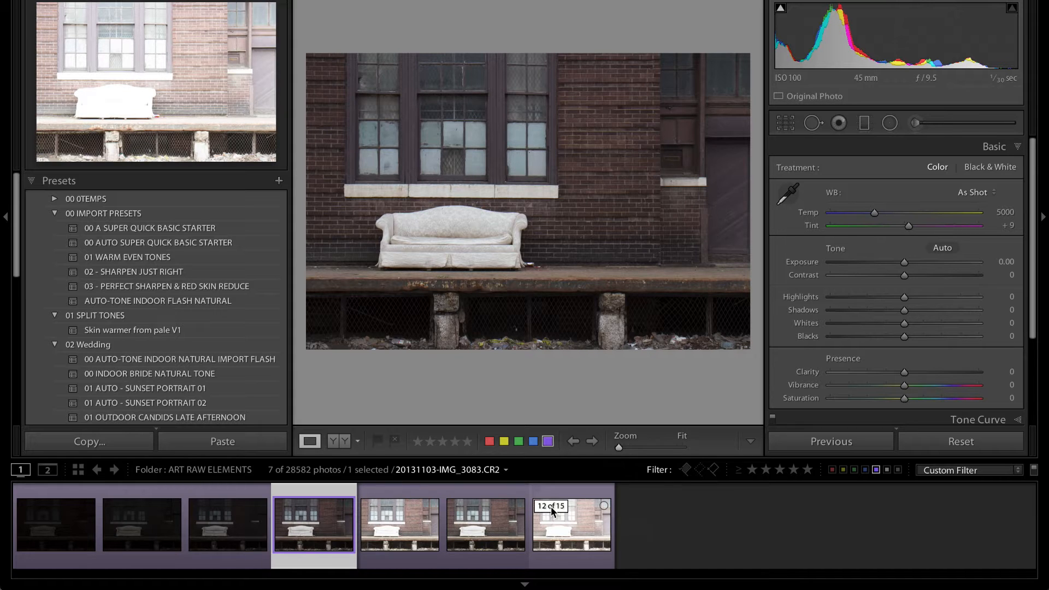
Compare the seven bracketed exposures of the white sofa scene, from the darkest frame to the brightest
click(83, 526)
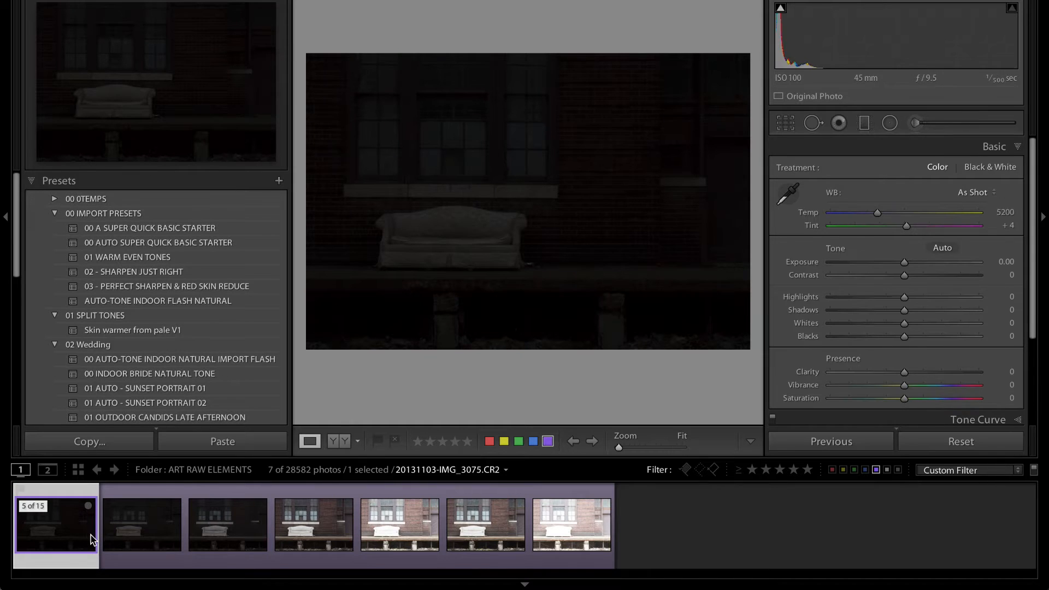
click(153, 536)
click(247, 531)
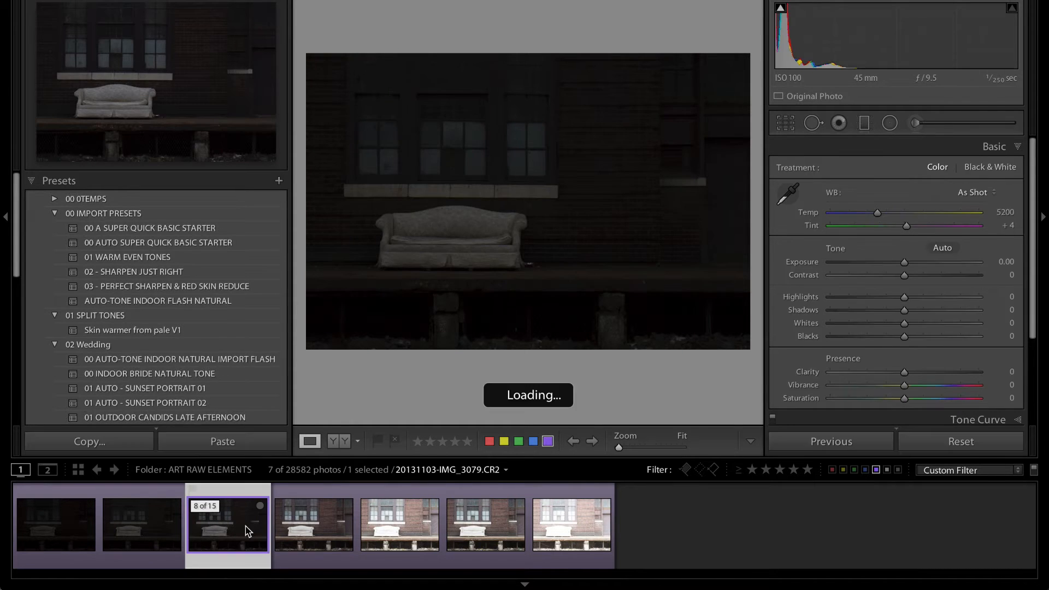
click(312, 529)
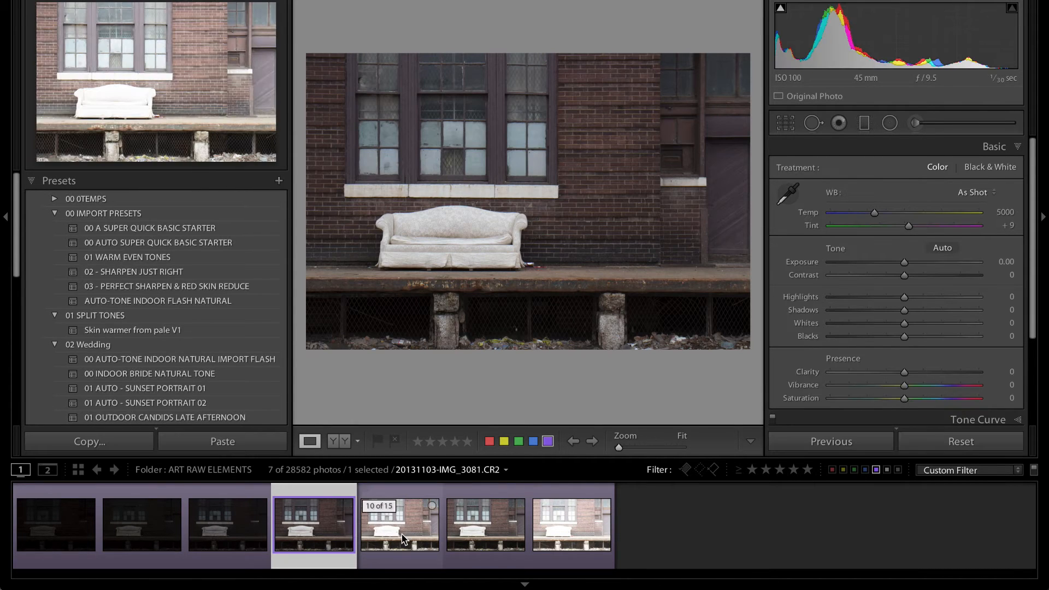
click(402, 539)
click(486, 530)
click(601, 516)
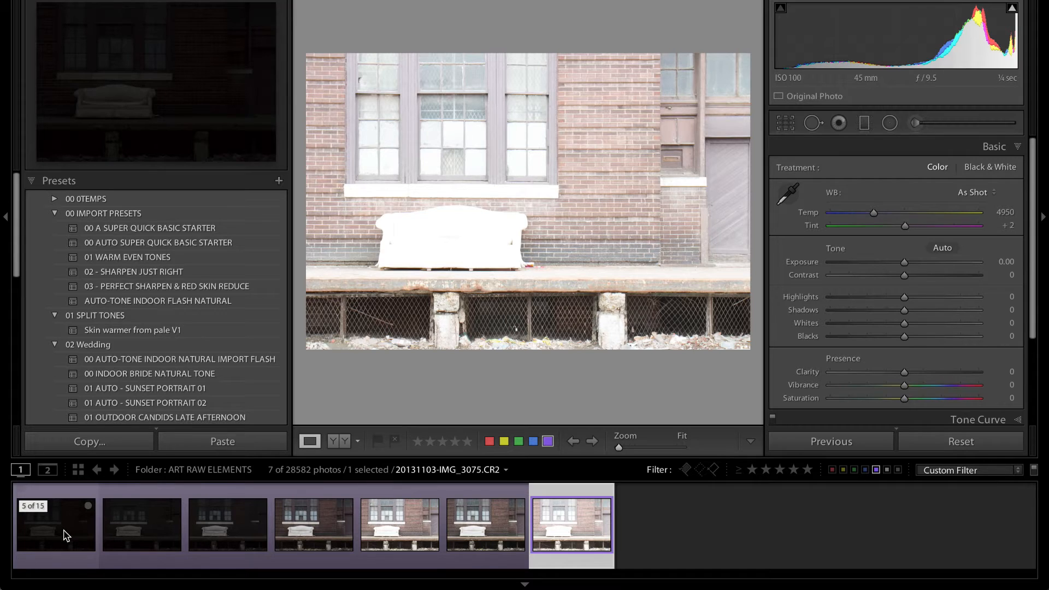
Select all seven bracketed exposures and send them to Merge to HDR Pro in Photoshop
click(67, 534)
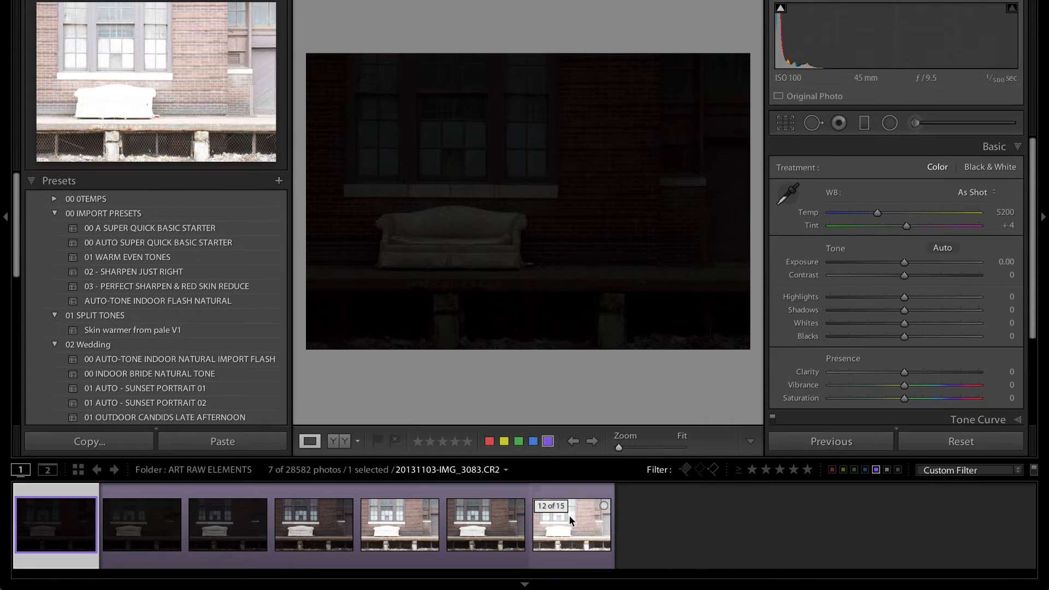
shift+click(569, 528)
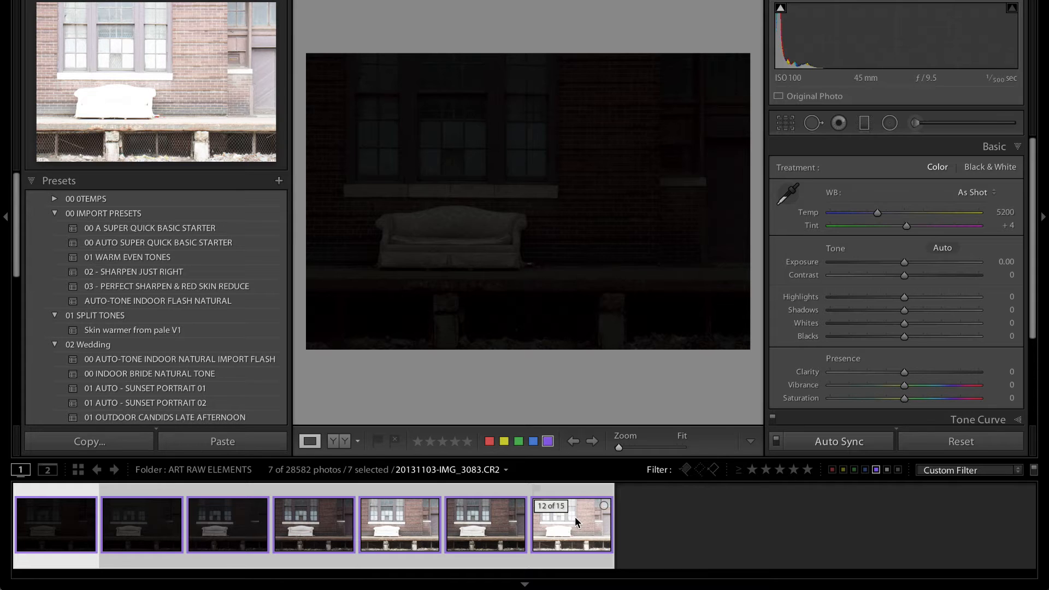
right_click(578, 523)
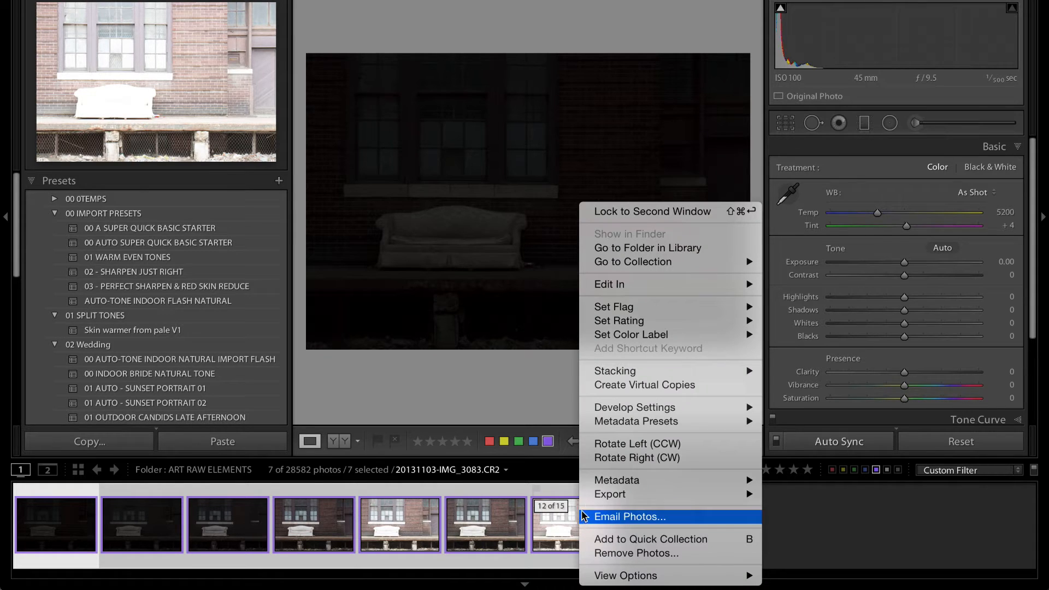
mouse_move(676, 285)
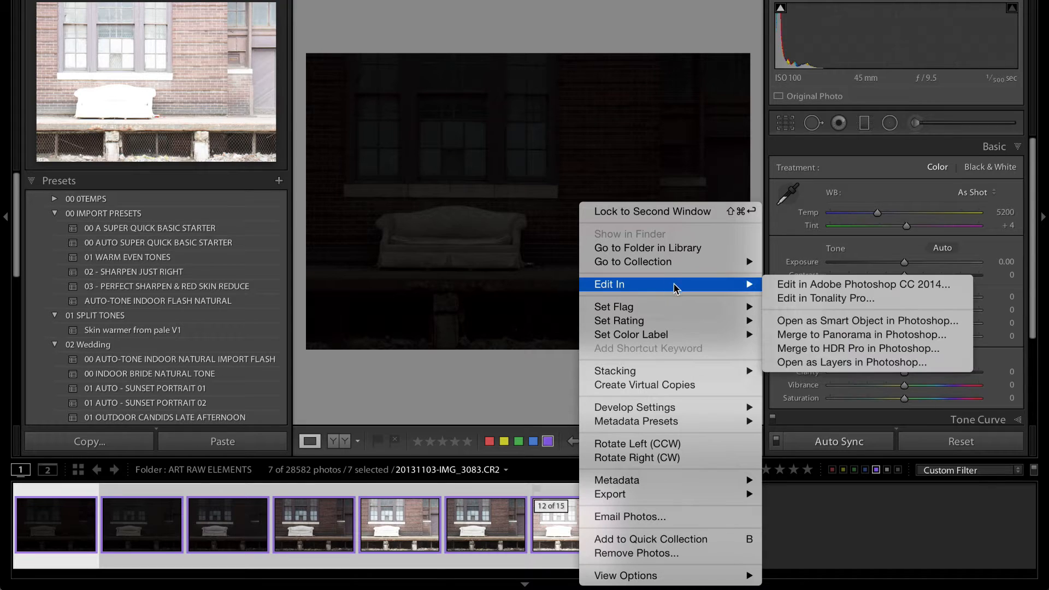
click(885, 349)
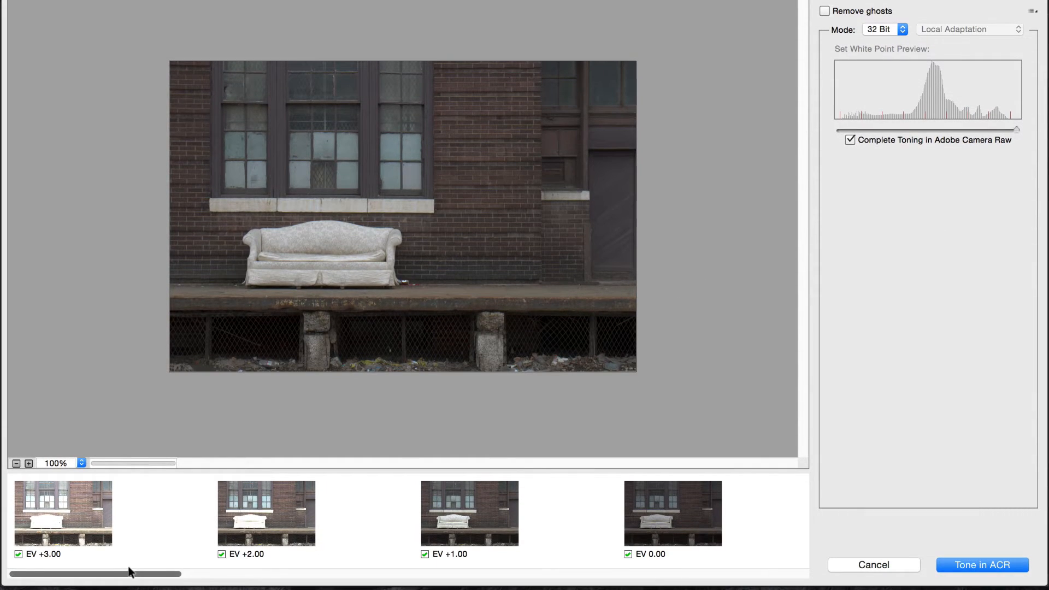
Review the merge's source exposures across the full EV range
drag(177, 558, 579, 552)
scroll(578, 552, right, 5)
scroll(785, 548, left, 6)
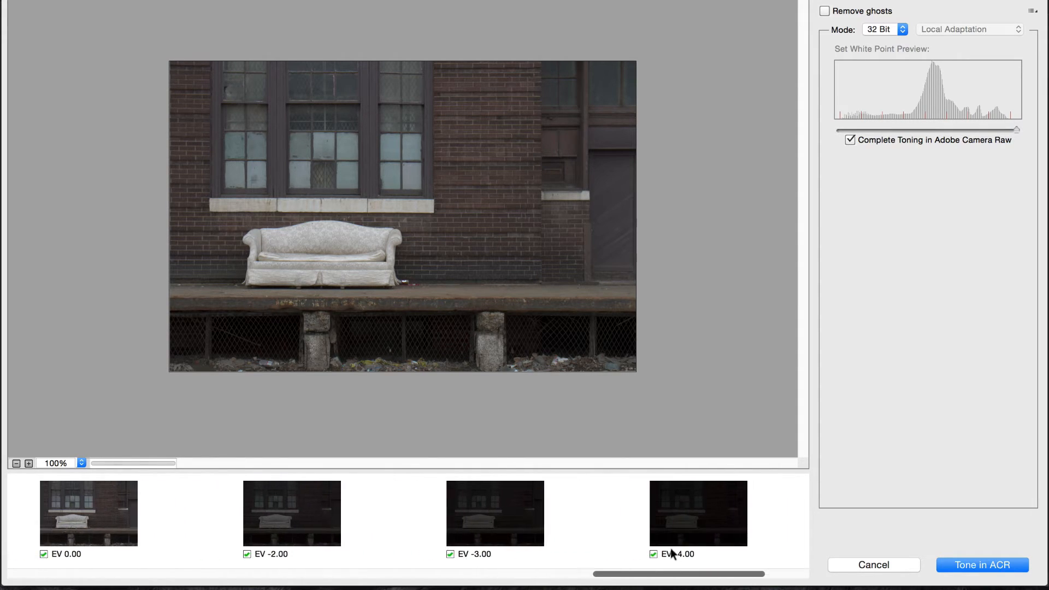
scroll(420, 542, left, 8)
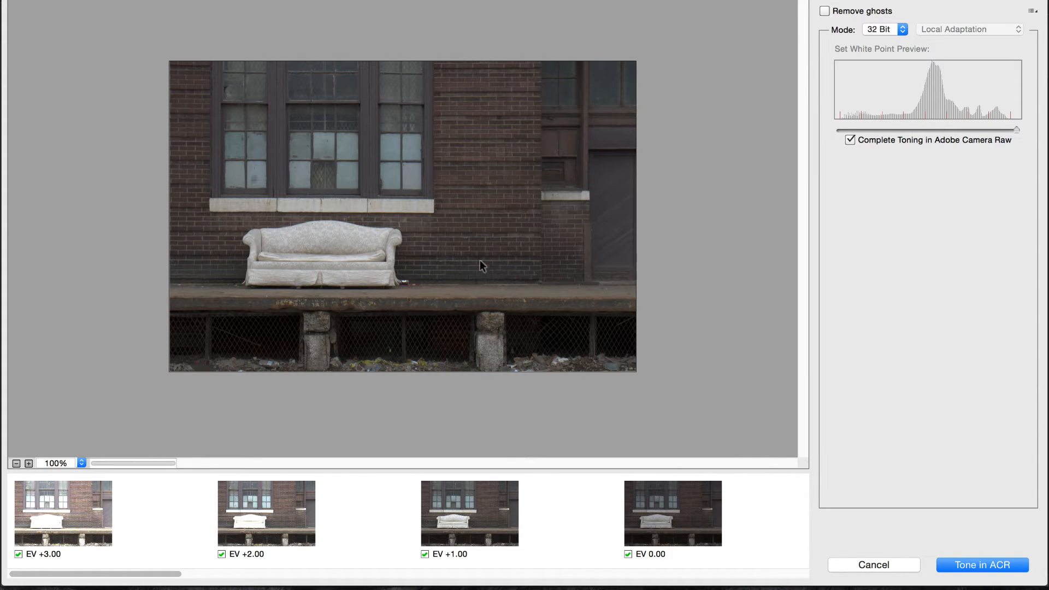
click(627, 553)
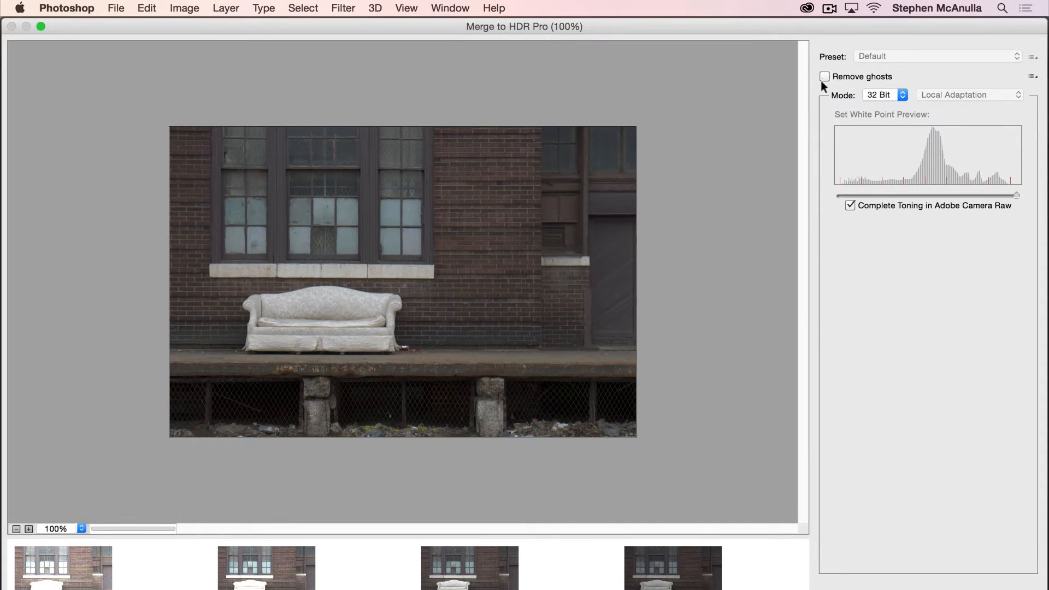
Try ghost removal and the 16 Bit toning methods for the merge, returning to 32 Bit with ghost removal off
click(824, 75)
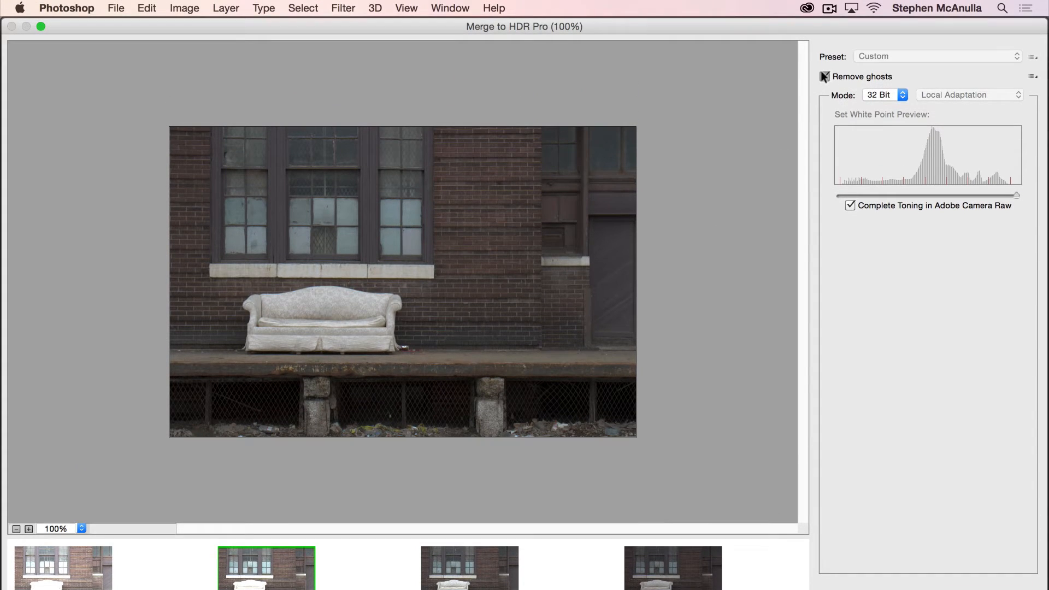
click(822, 72)
click(896, 100)
click(890, 107)
click(948, 100)
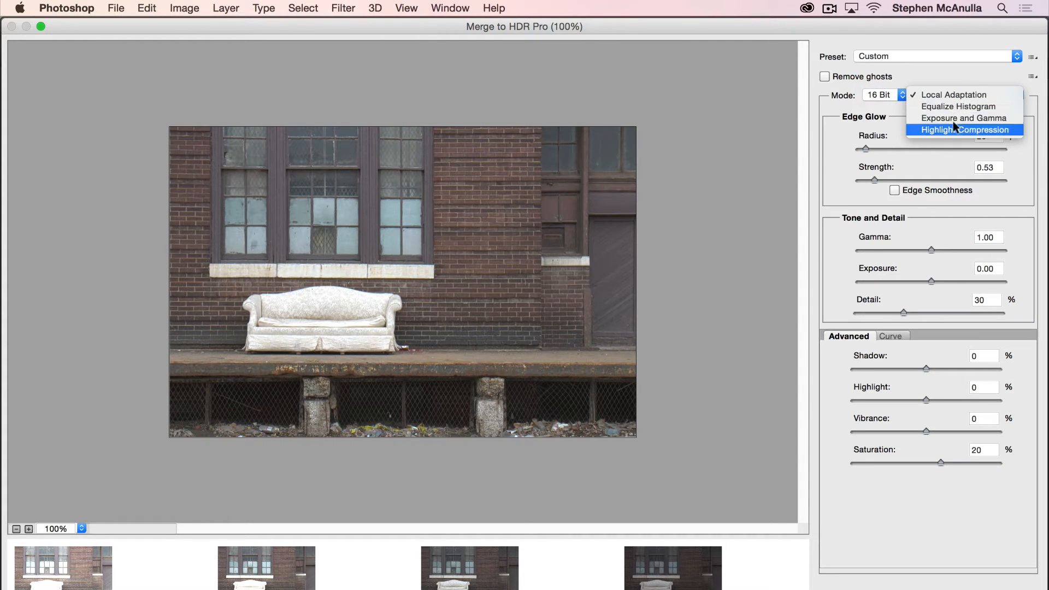
click(872, 101)
click(872, 102)
click(880, 83)
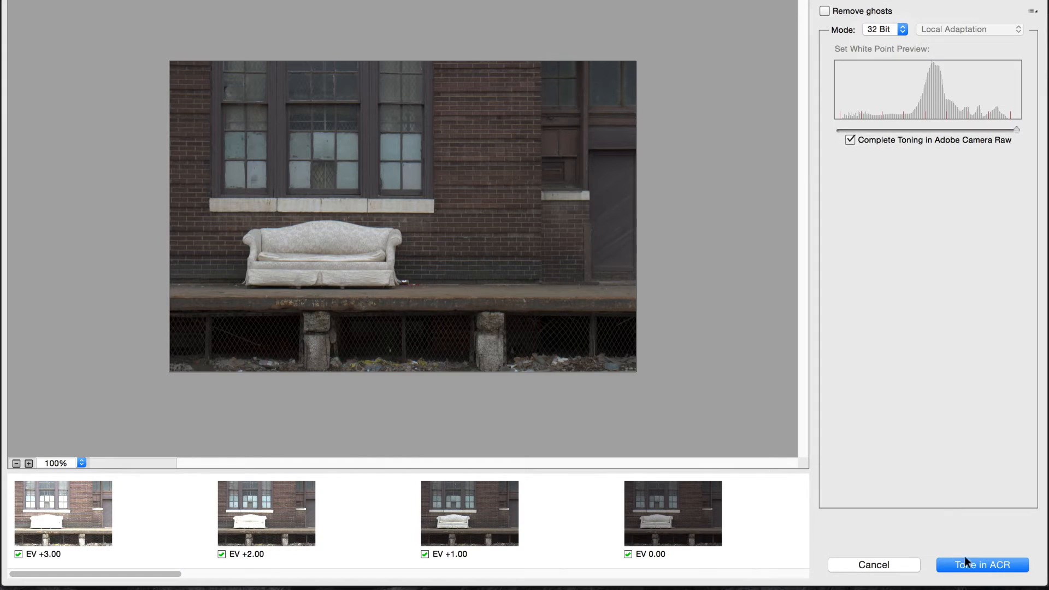
Continue the 32 Bit merge into Camera Raw for toning and shrink its dialog to fit the screen
click(962, 560)
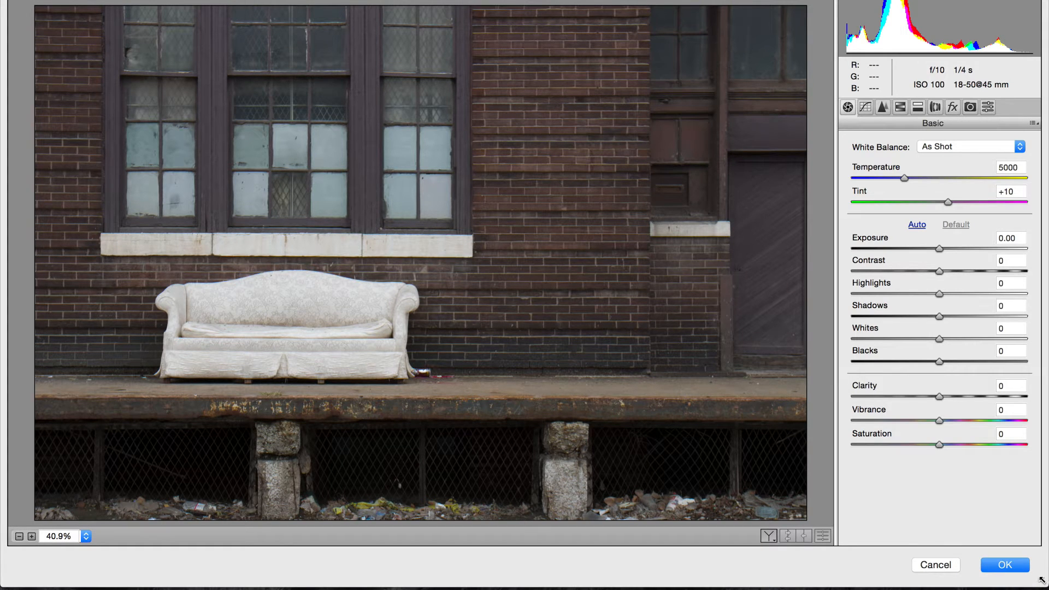
drag(1040, 574, 917, 464)
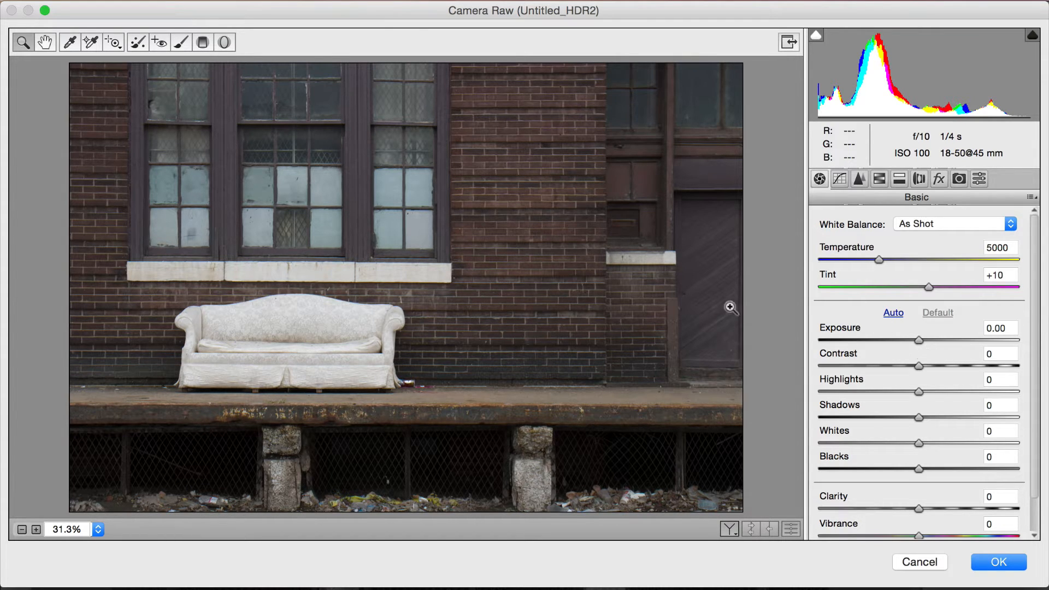
scroll(1033, 275, down, 3)
scroll(1021, 329, up, 2)
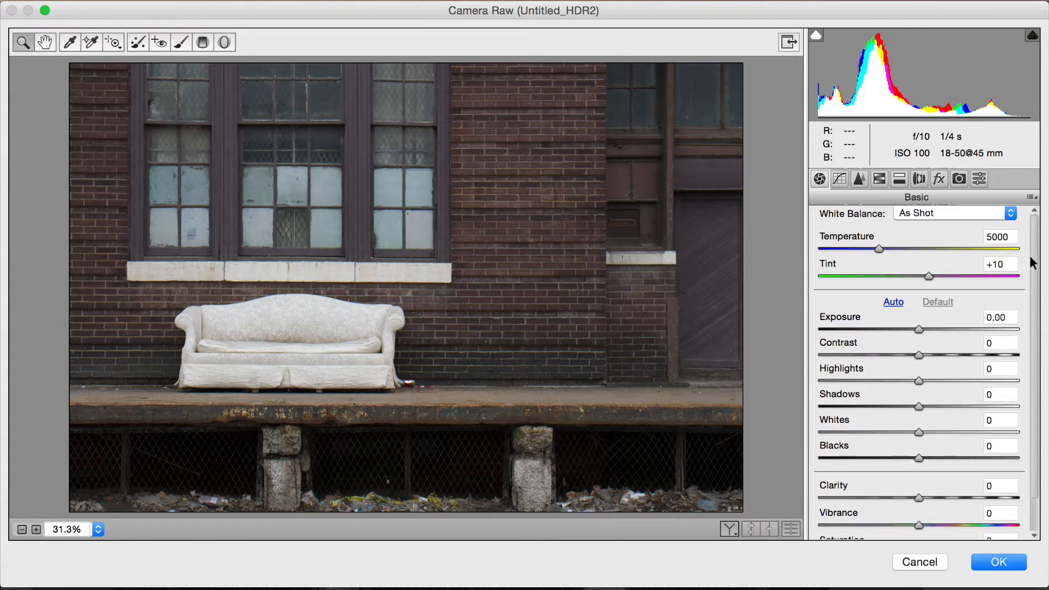
scroll(1033, 262, up, 1)
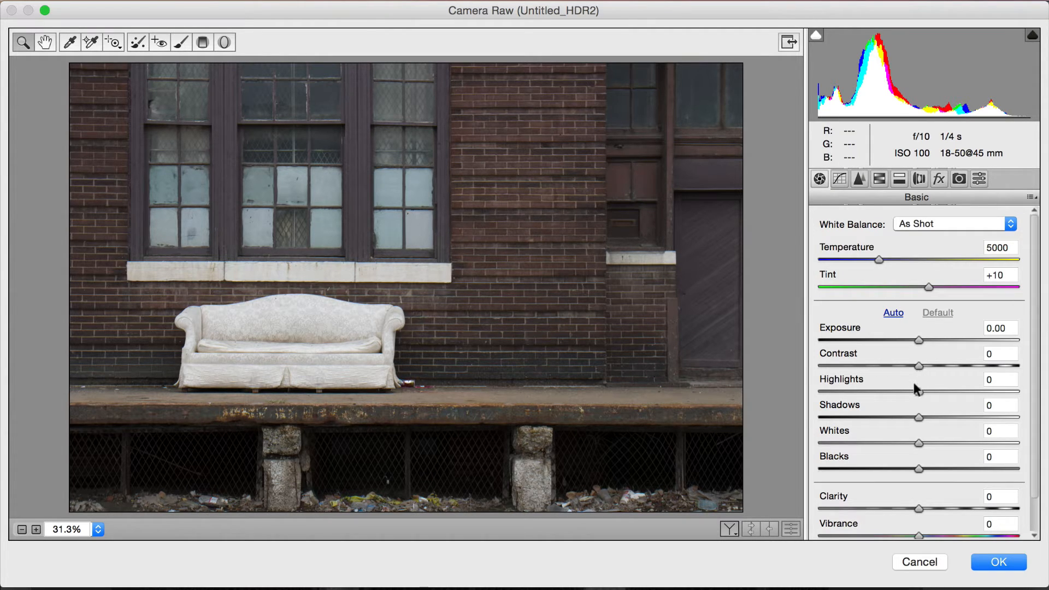
Try recovering tonal detail with Highlights at -97 and Shadows at +100
drag(911, 384, 819, 371)
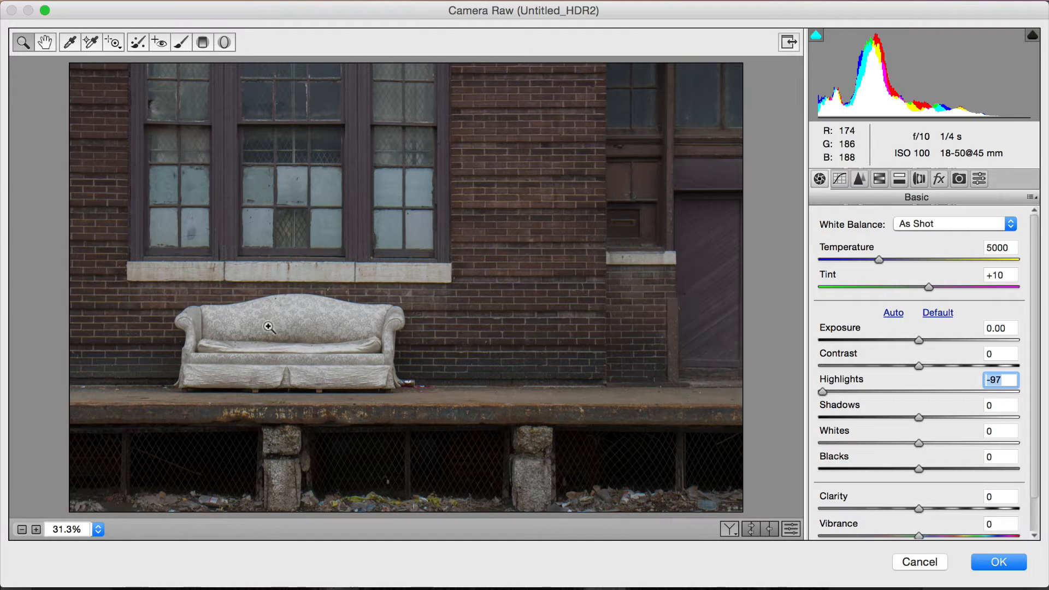
drag(919, 417, 1033, 422)
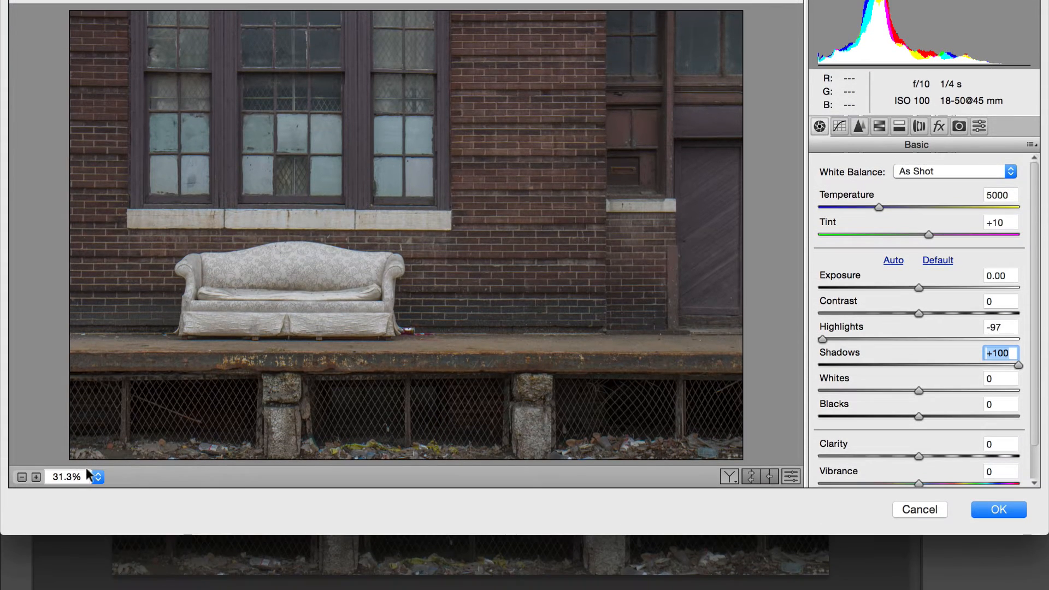
Examine the sofa, brick wall, ledge and wire mesh at 100% to judge the recovered detail
click(98, 529)
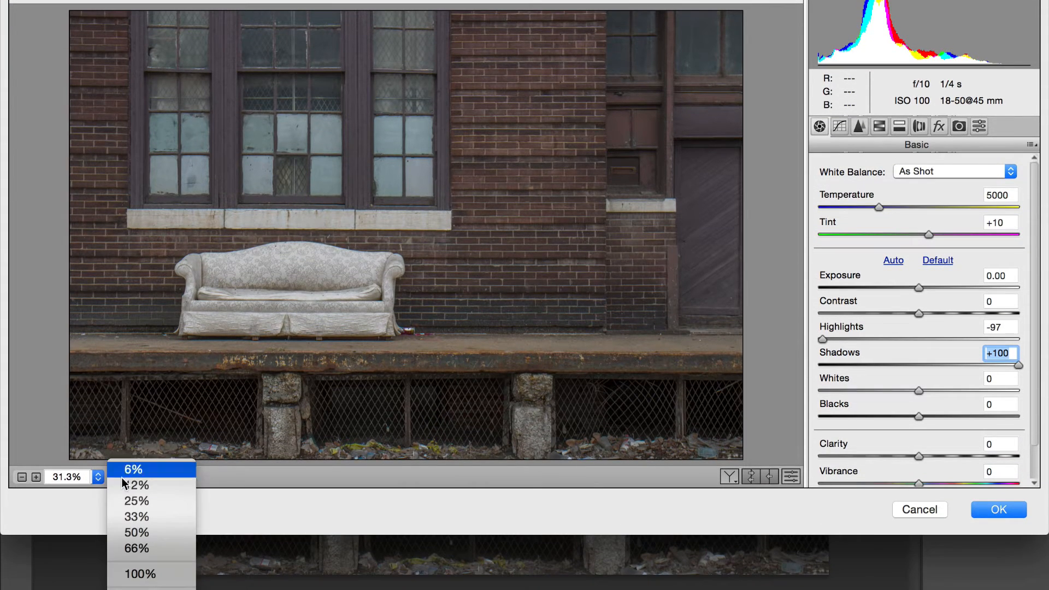
click(156, 573)
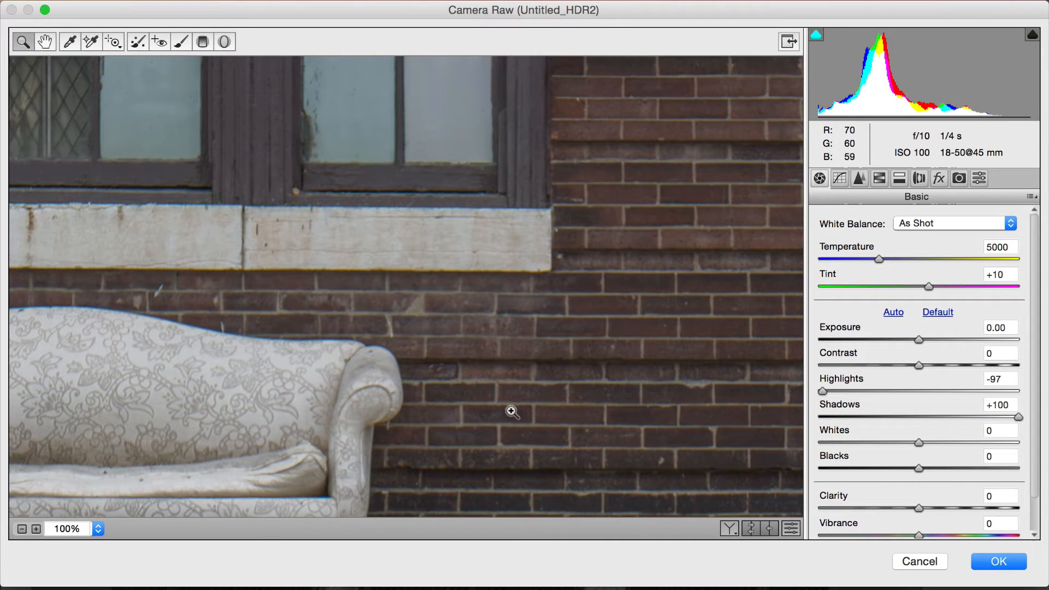
mouse_move(483, 414)
mouse_down()
mouse_move(490, 337)
mouse_move(565, 178)
mouse_up()
drag(510, 359, 545, 201)
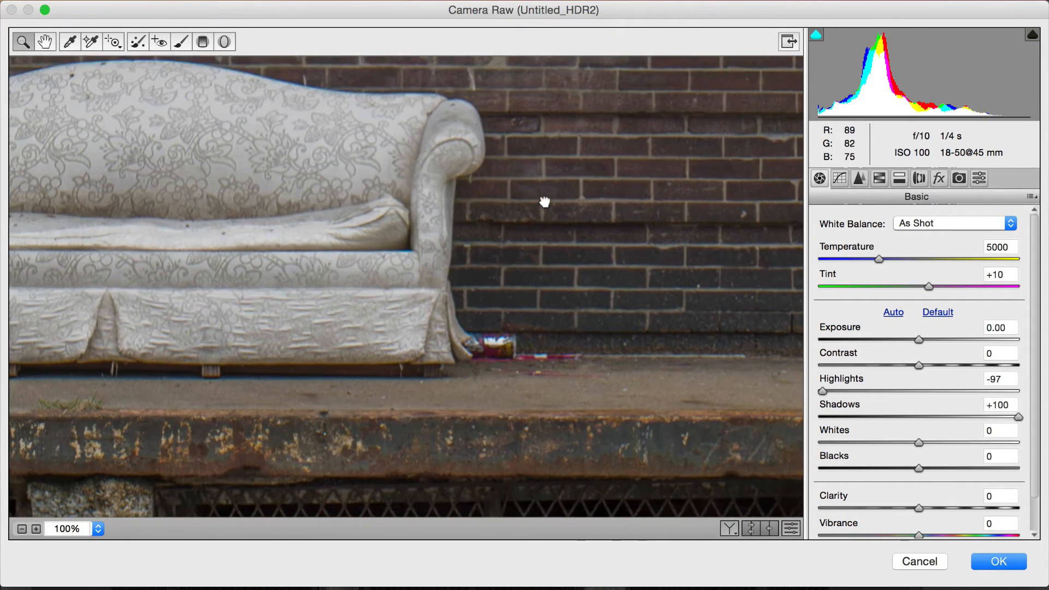
drag(543, 298, 563, 227)
drag(501, 335, 462, 319)
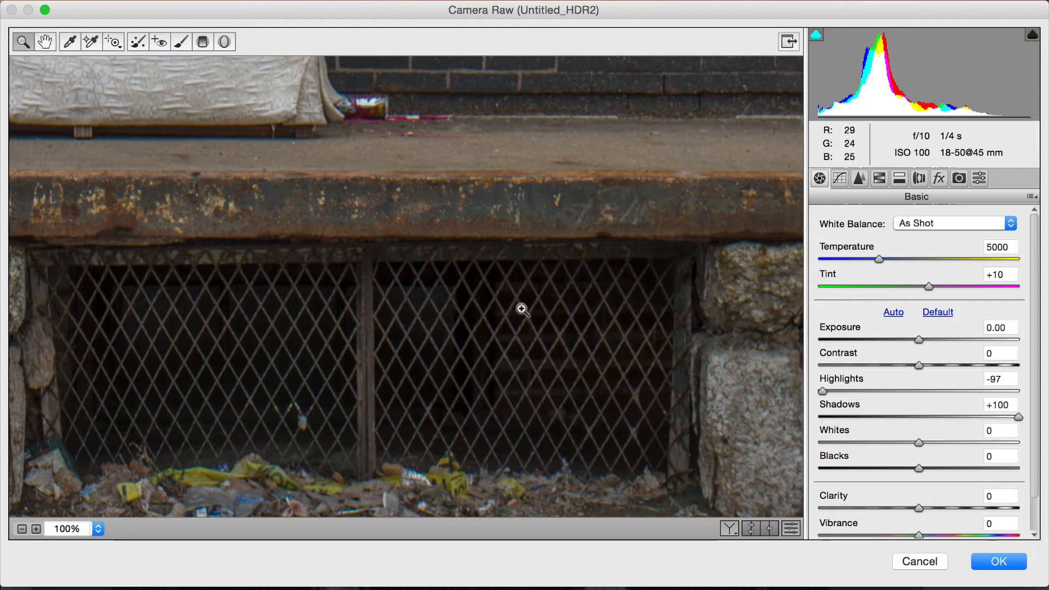
Try Exposure at +2.35 on the whole image and reset the tone settings to their defaults
drag(917, 338, 942, 331)
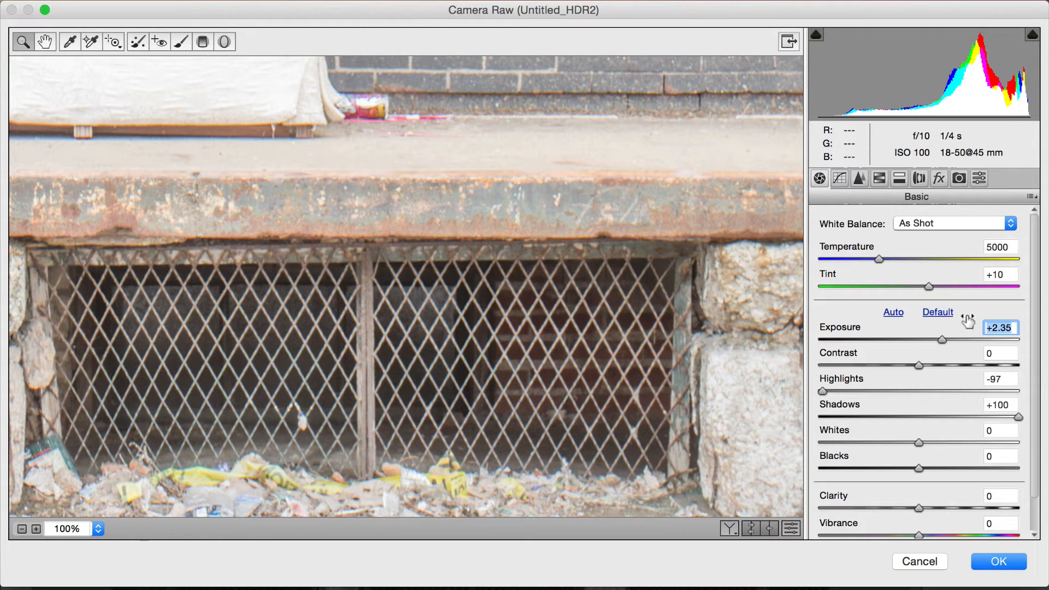
click(96, 529)
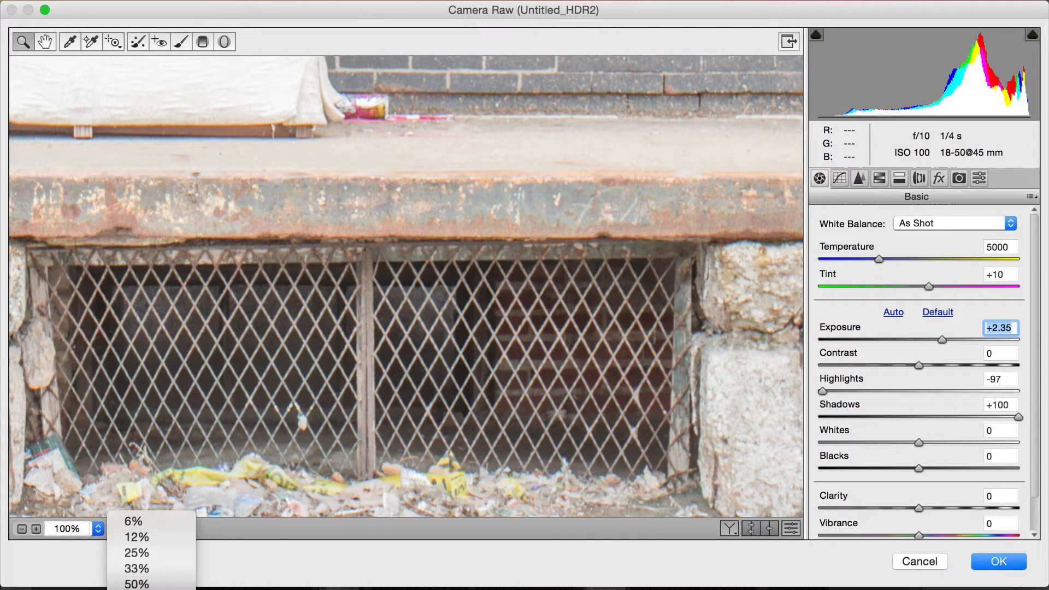
click(428, 438)
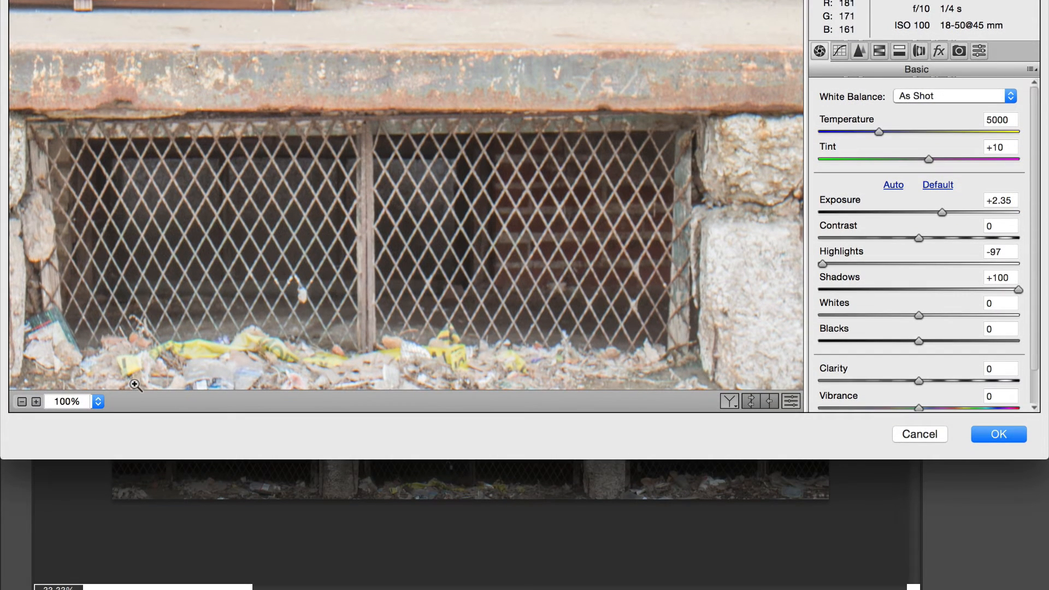
click(98, 401)
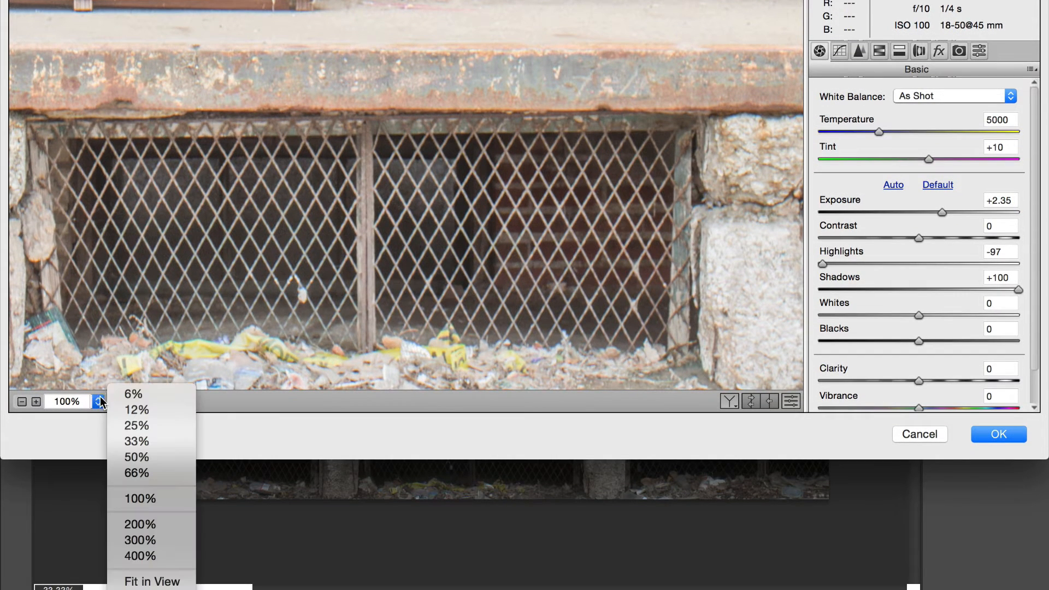
click(148, 580)
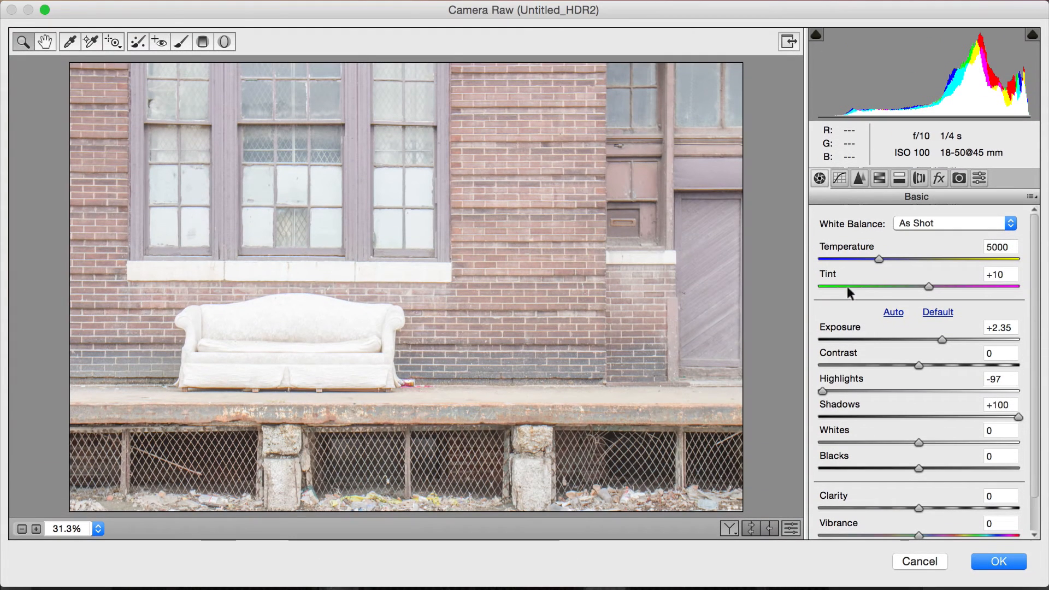
click(939, 310)
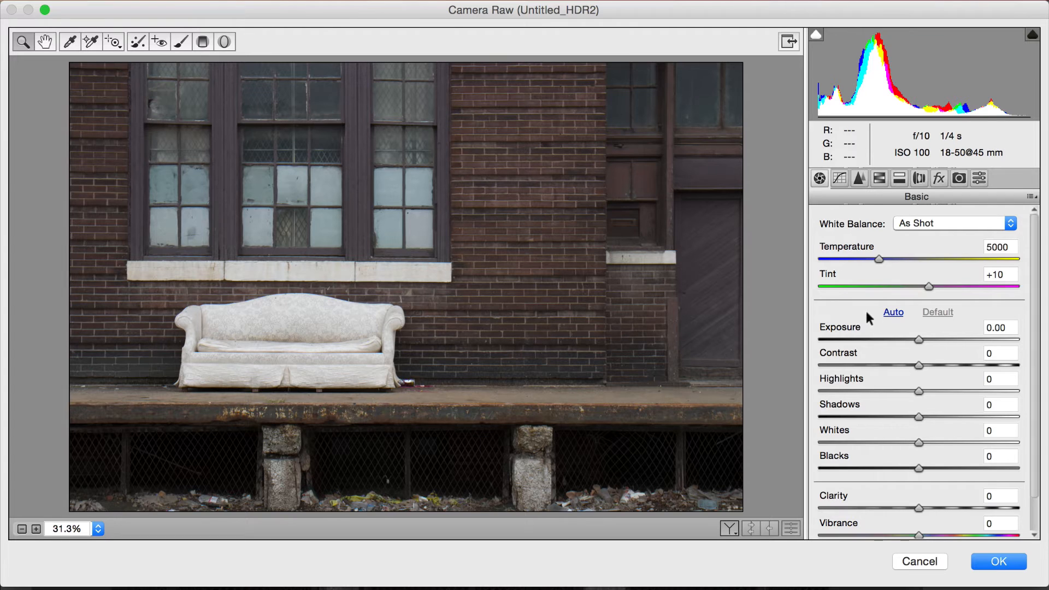
Try Clarity at +89 and reset it to 0
drag(910, 503, 1000, 502)
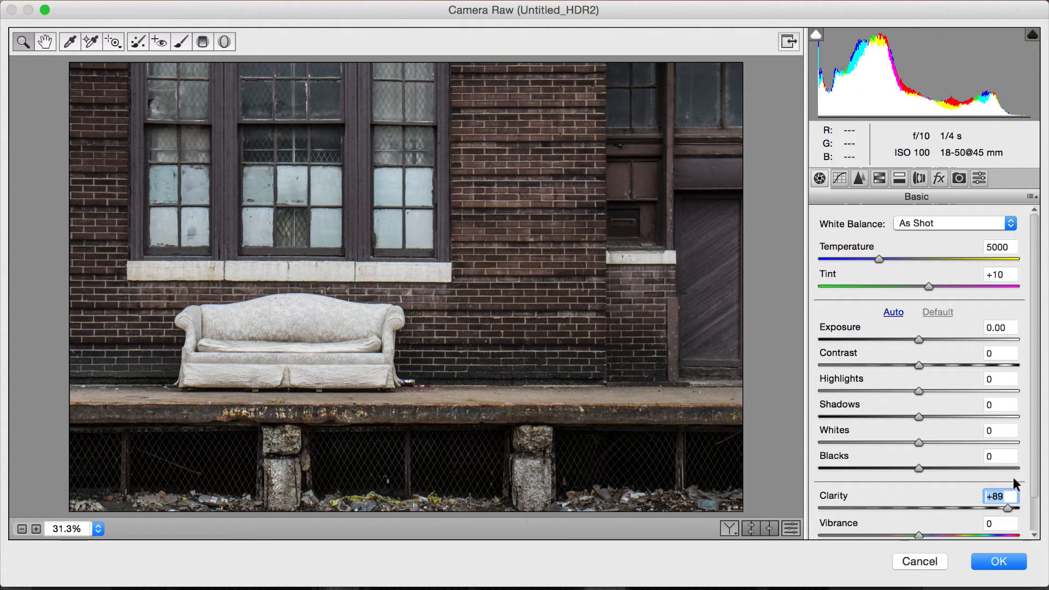
double_click(1002, 504)
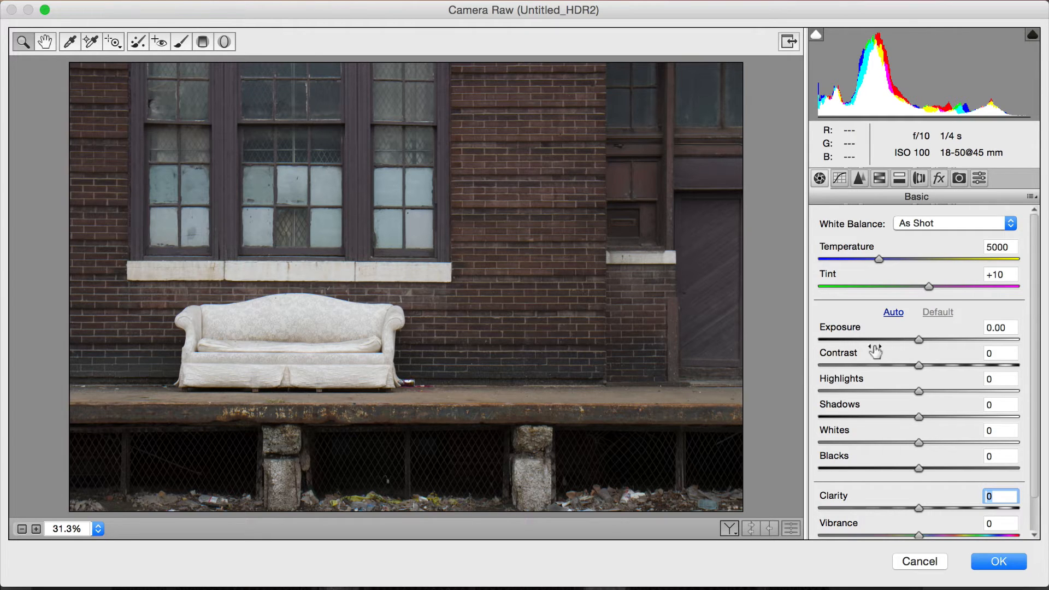
Brighten the merged image by setting Exposure to +0.85
drag(917, 339, 924, 339)
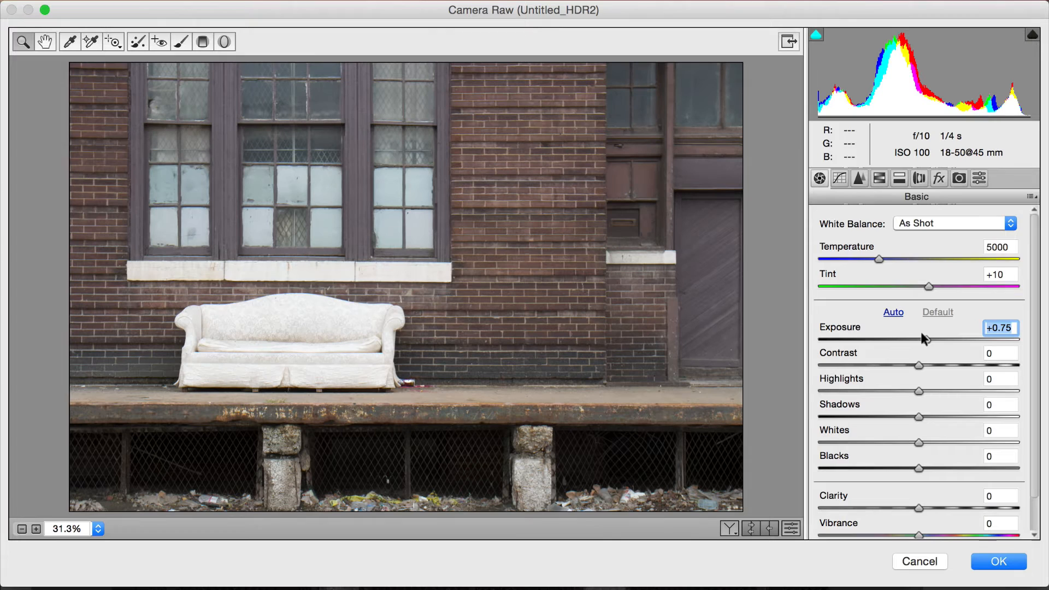
drag(924, 339, 928, 341)
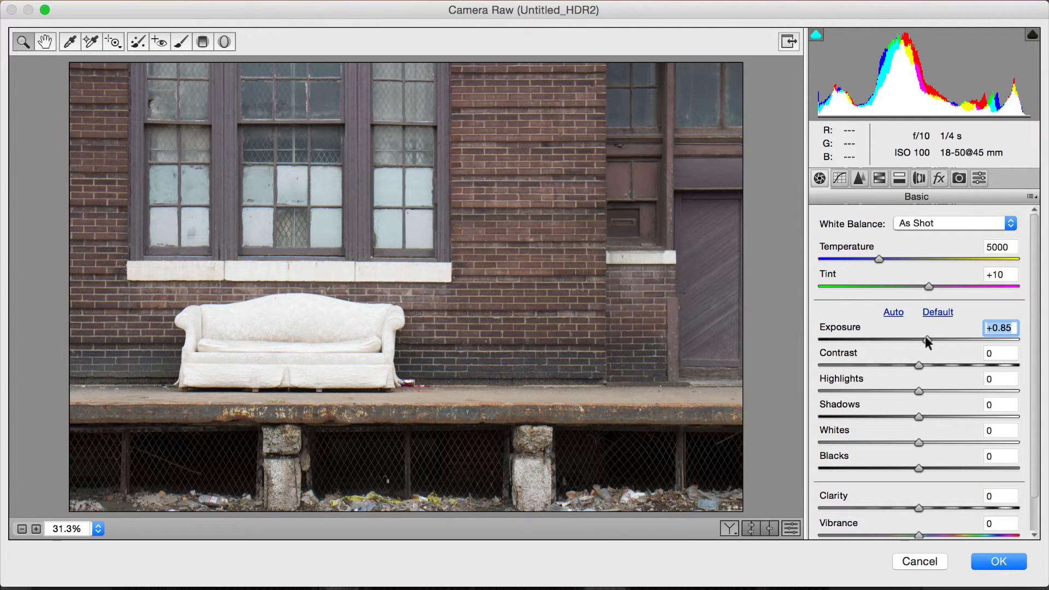
Try darkening the highlights of the whole image with Highlights at -56 and at -19
drag(923, 336, 943, 340)
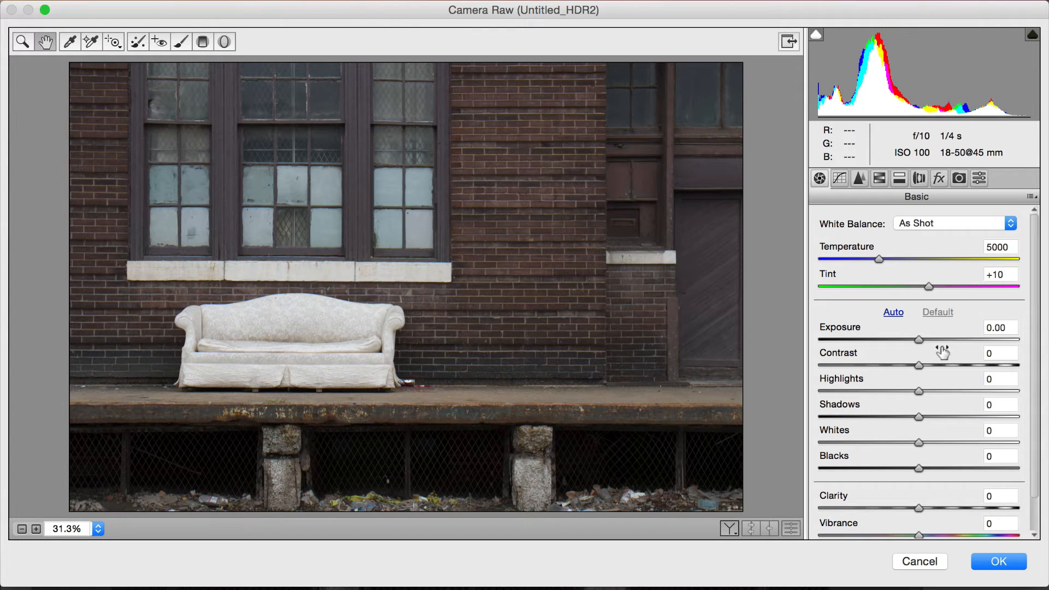
click(908, 385)
drag(909, 386, 856, 381)
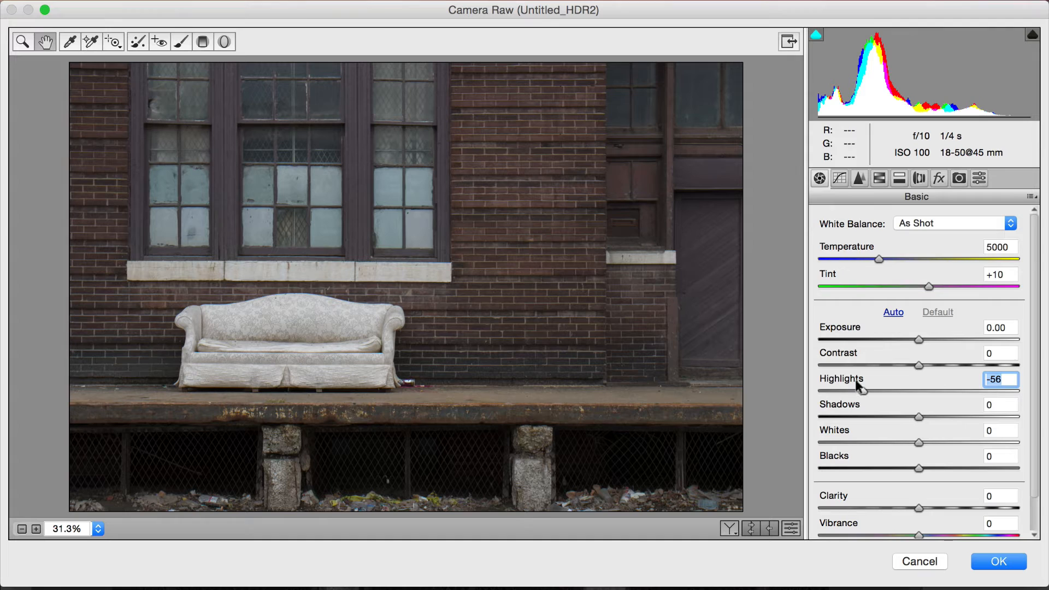
drag(855, 378, 884, 375)
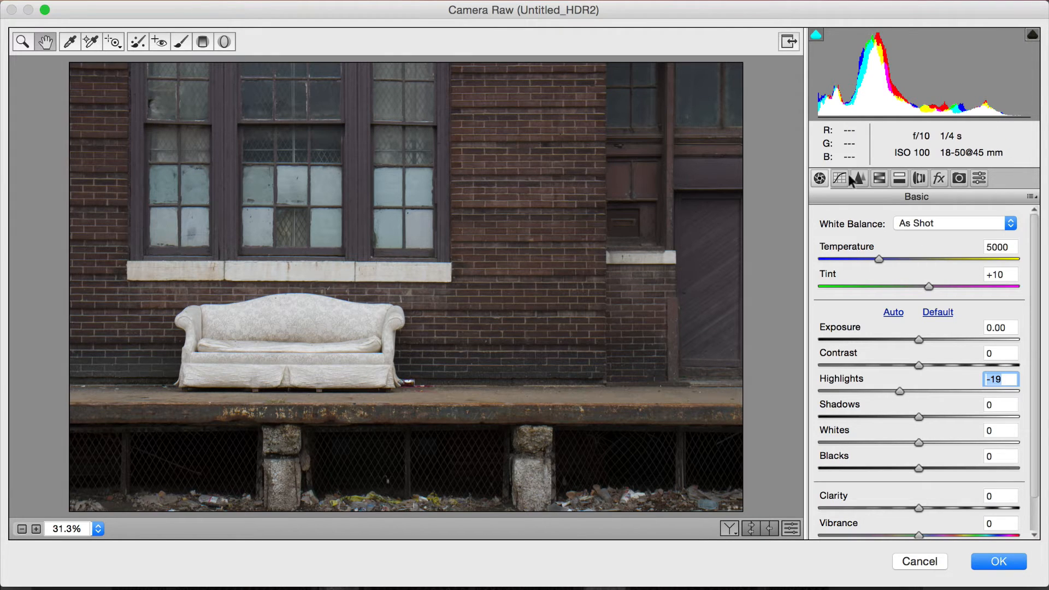
Try Highlights at +100 with the shadow clipping warning shown, and reset the tone settings to their defaults
click(816, 34)
drag(894, 383, 1038, 404)
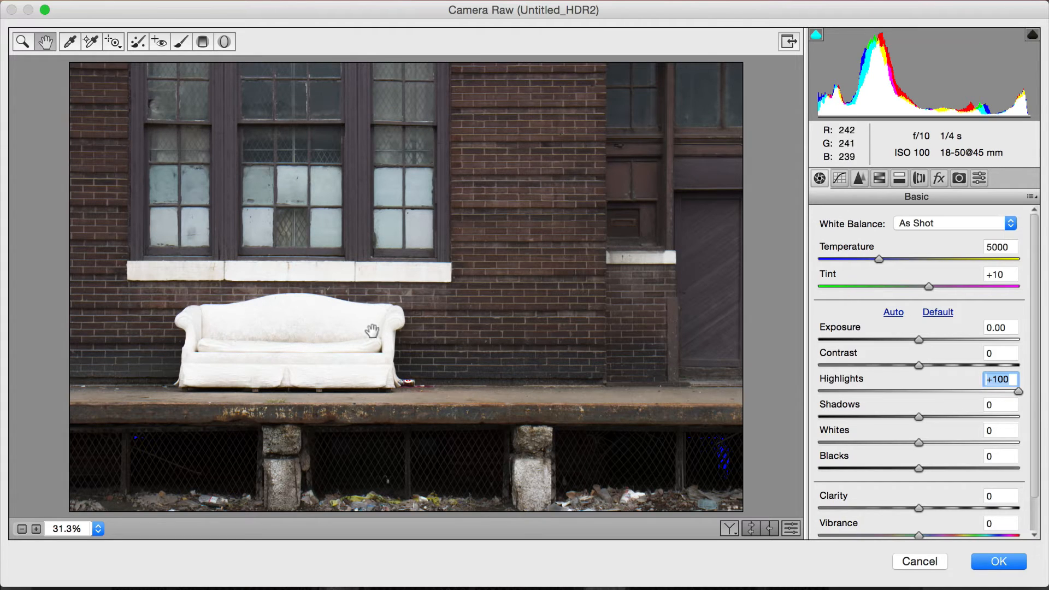
mouse_move(917, 340)
mouse_down()
mouse_move(936, 339)
mouse_move(926, 335)
mouse_up()
click(939, 313)
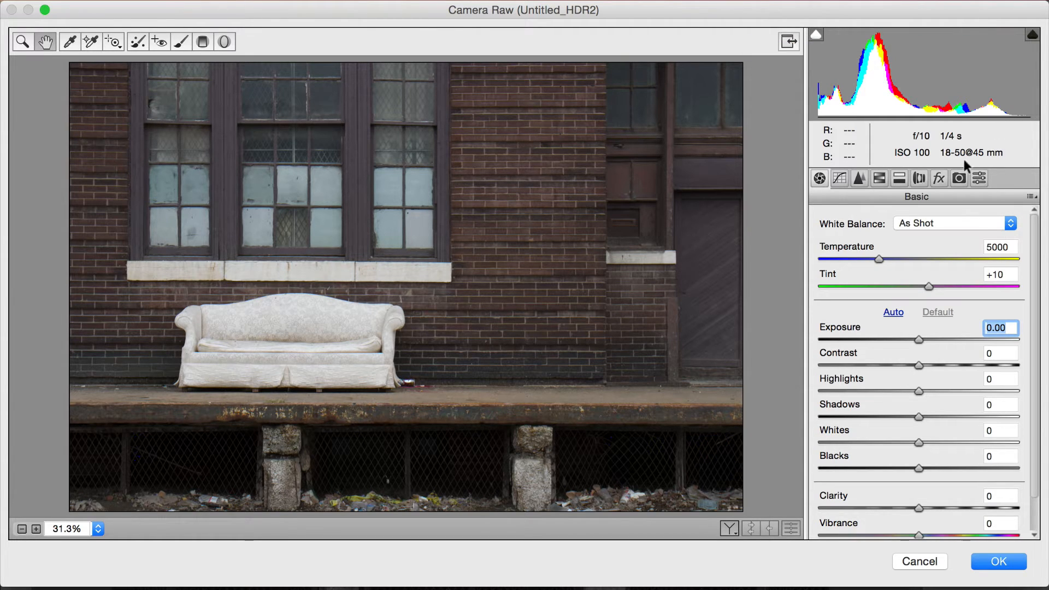
Flatten the image's tonal range with Highlights at -98, Exposure at +0.60, Shadows at +64 and Contrast at -42
drag(911, 384, 818, 386)
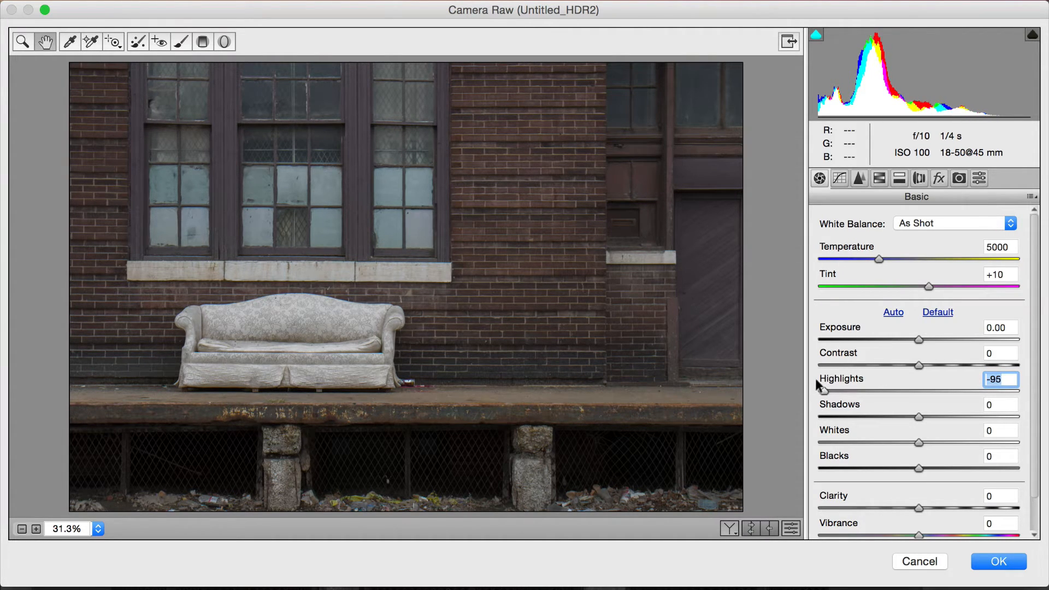
drag(912, 334, 920, 338)
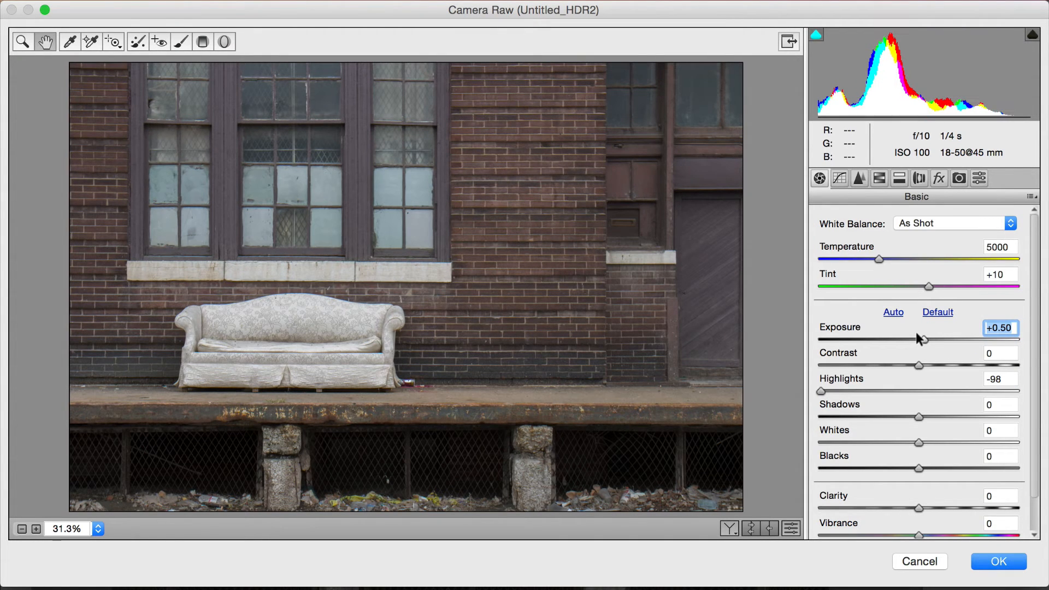
drag(921, 338, 924, 338)
drag(919, 418, 984, 403)
drag(912, 365, 870, 358)
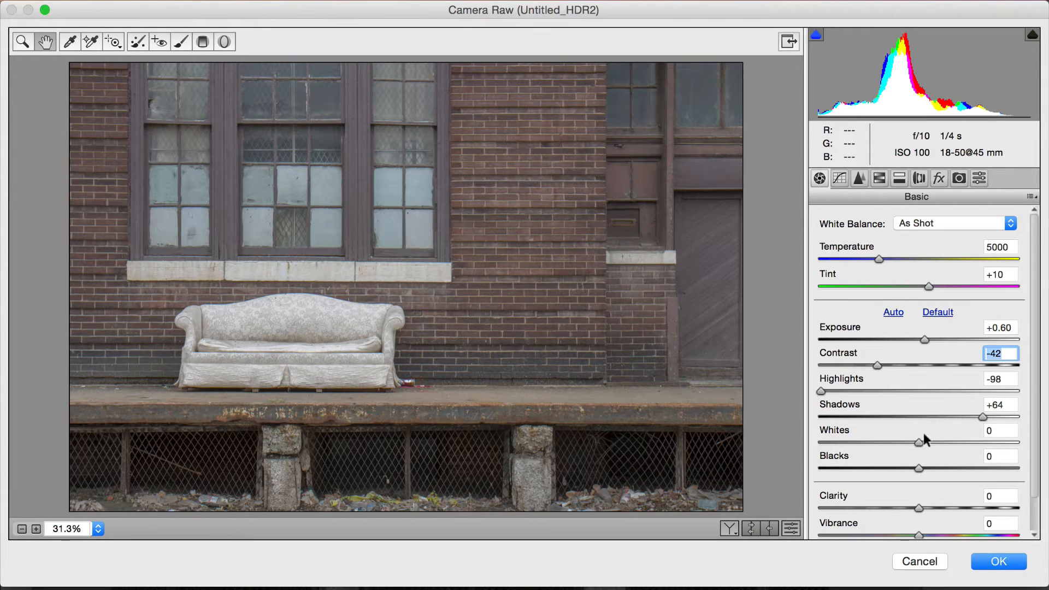
Set the tonal end points with Whites at +22, Blacks at -6 and Highlights at -100
drag(918, 468, 911, 443)
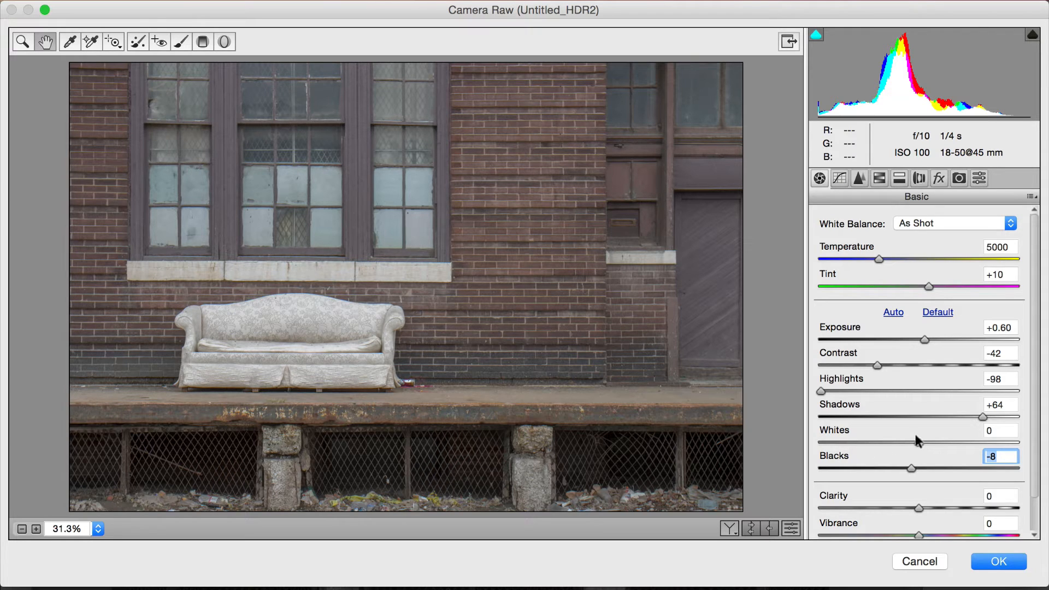
drag(917, 440, 959, 441)
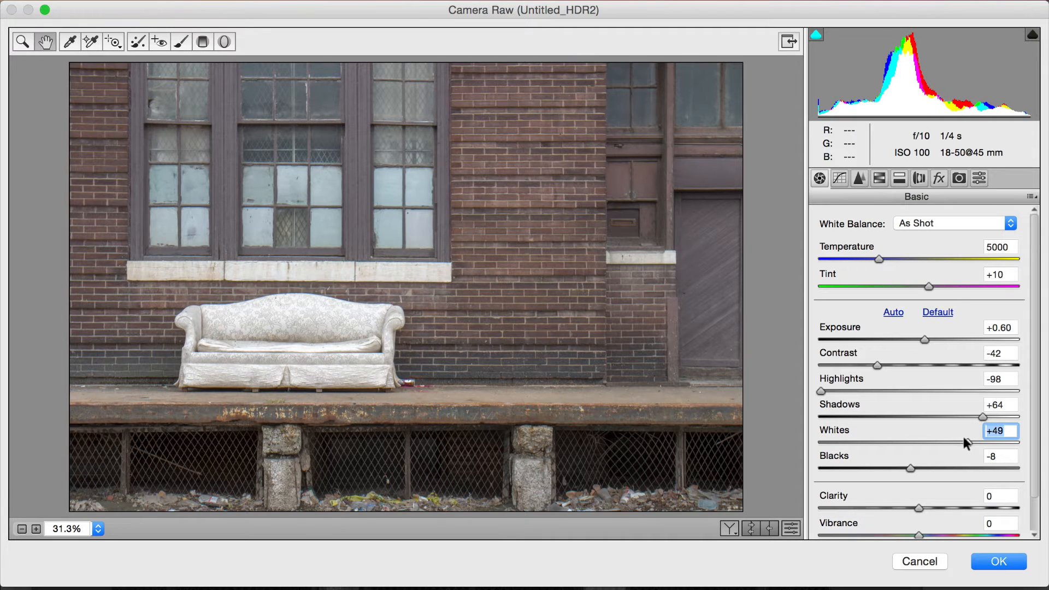
drag(815, 384, 795, 364)
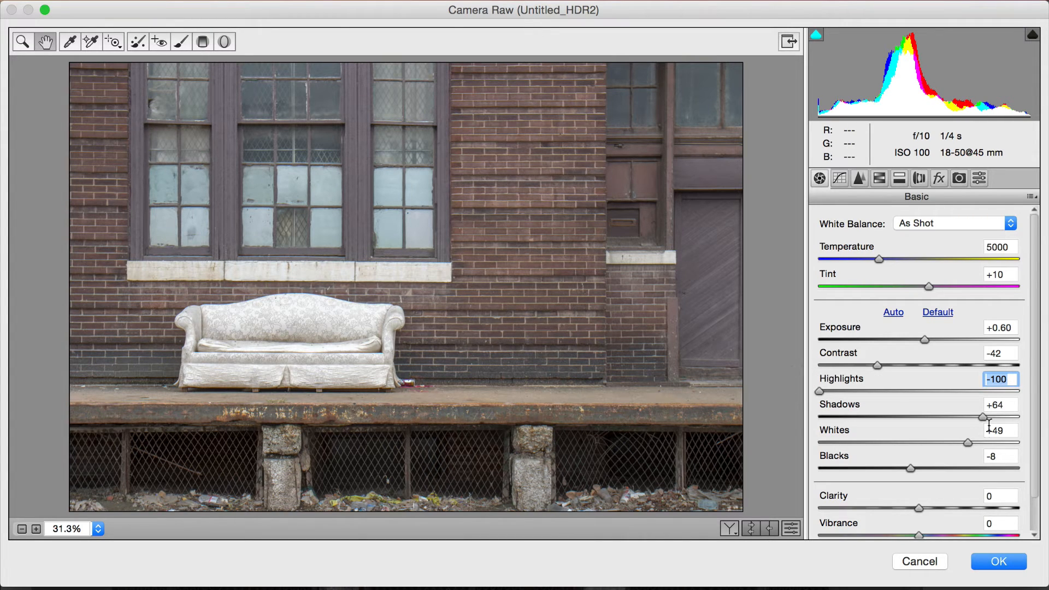
drag(962, 437, 934, 430)
click(902, 459)
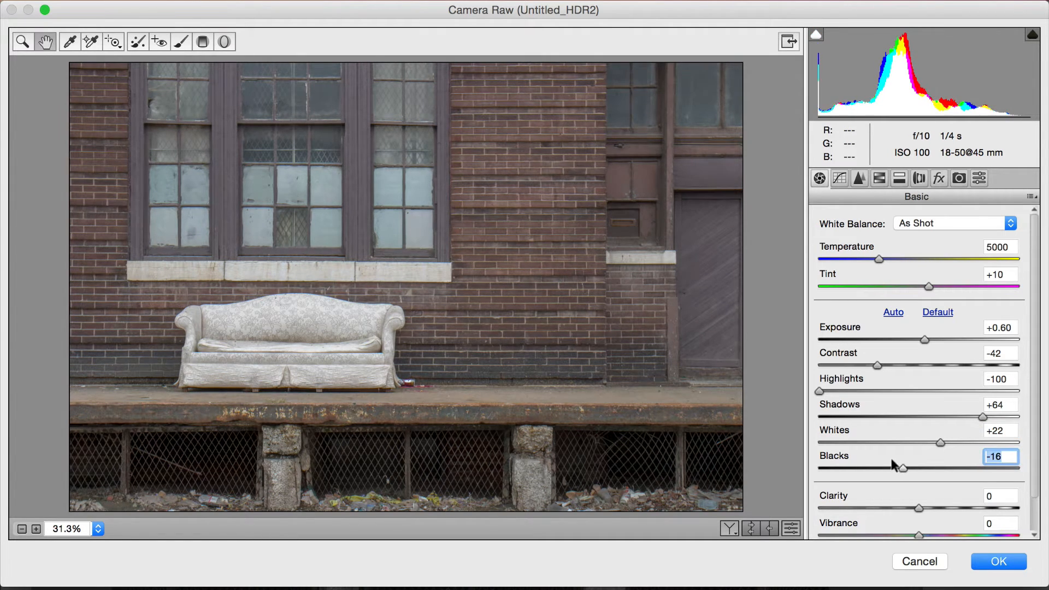
key(Up)
key(Up)
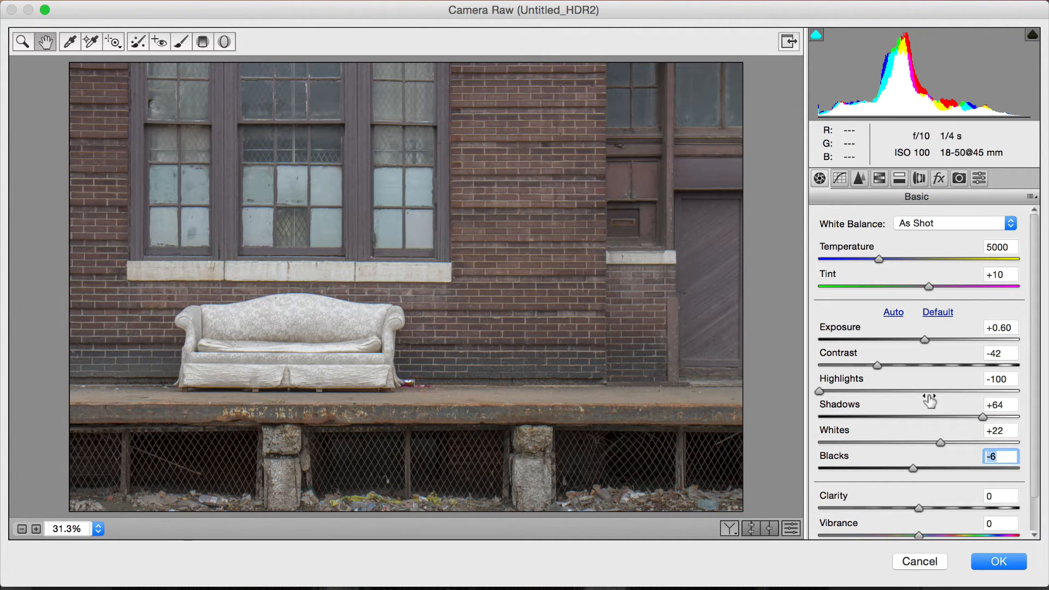
Refine the tone by setting Exposure to +0.35, Contrast to -9 and Highlights to -78
drag(921, 338, 924, 338)
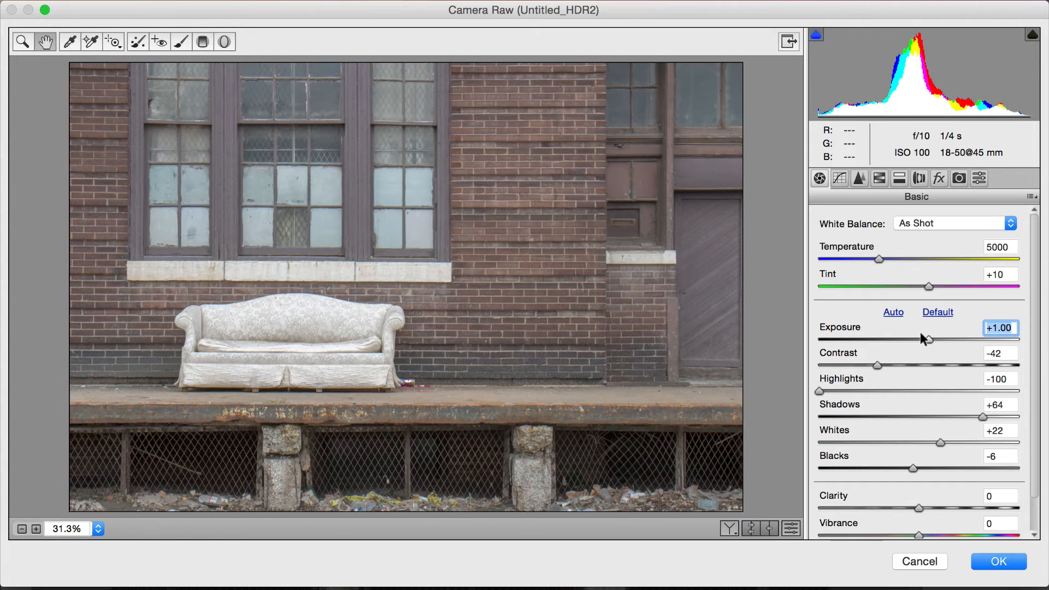
drag(877, 364, 904, 359)
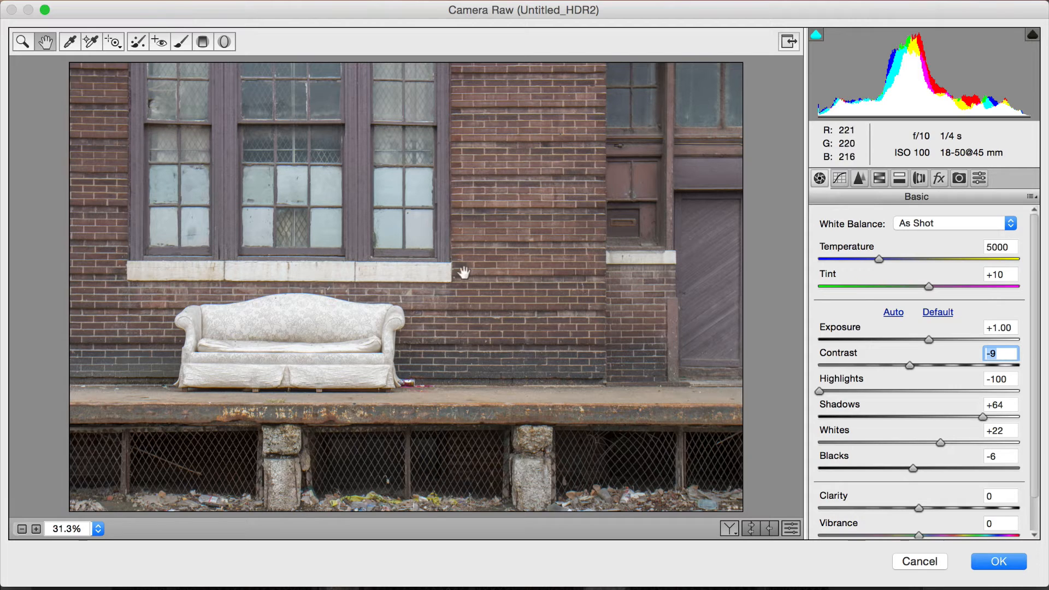
drag(922, 332, 917, 337)
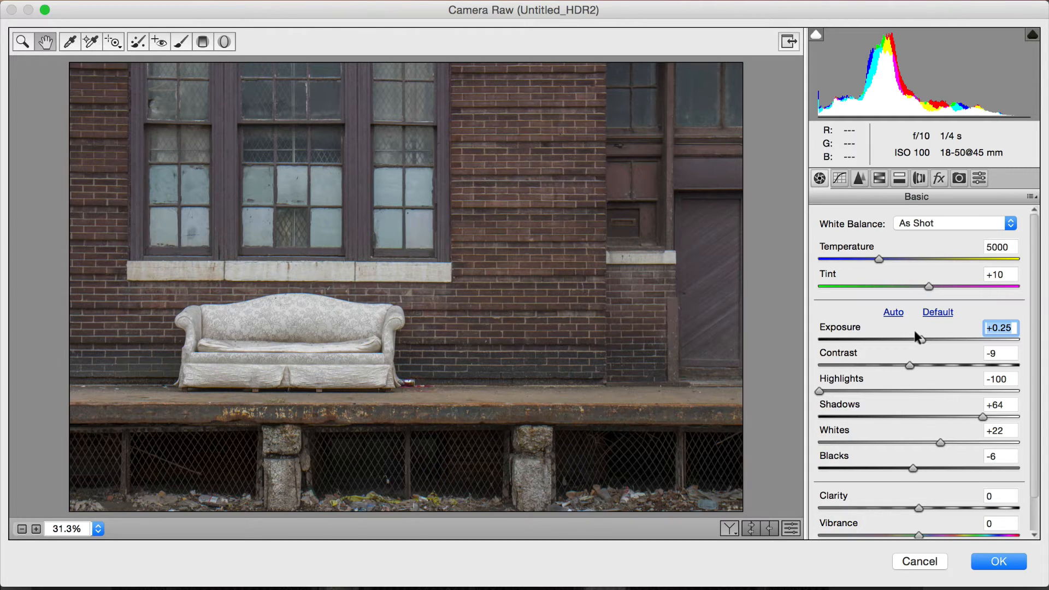
drag(918, 337, 922, 336)
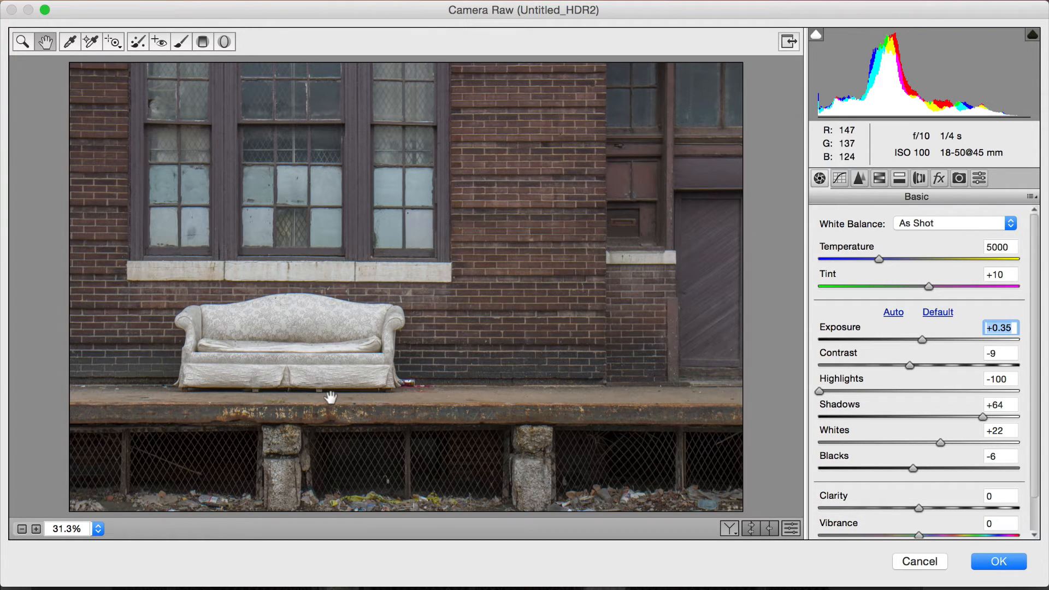
drag(817, 385, 851, 383)
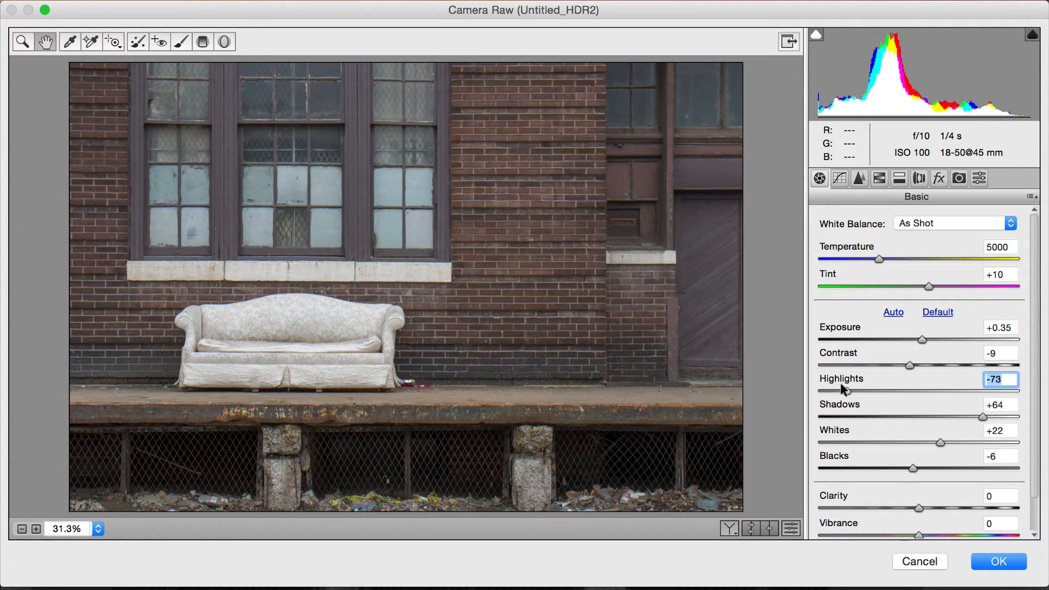
drag(836, 381, 833, 381)
Try Saturation at -58 for a muted look and settle on +16
scroll(1033, 426, down, 3)
drag(913, 519, 854, 507)
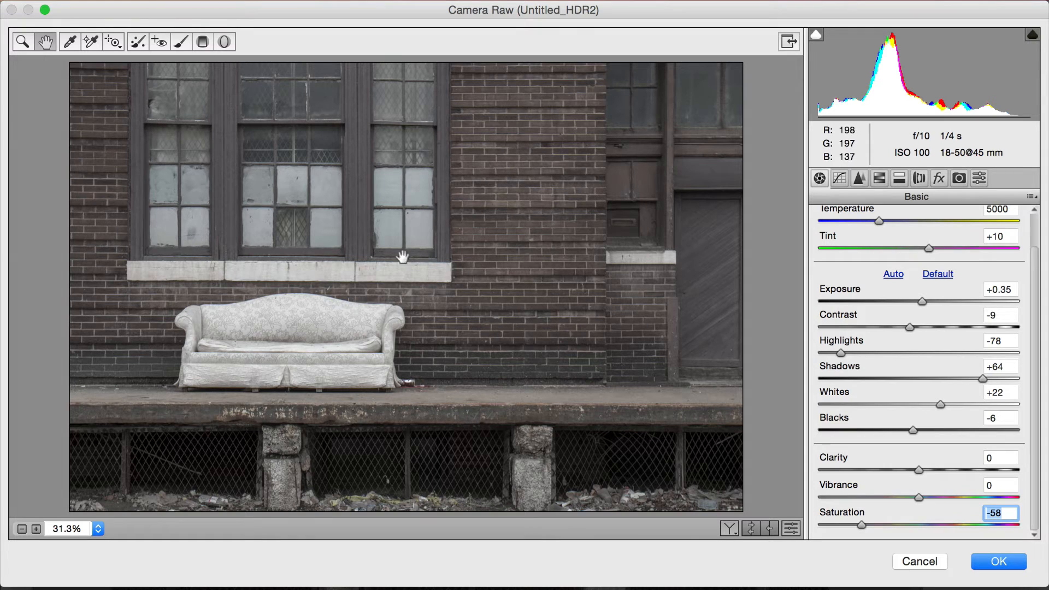
drag(857, 522, 931, 520)
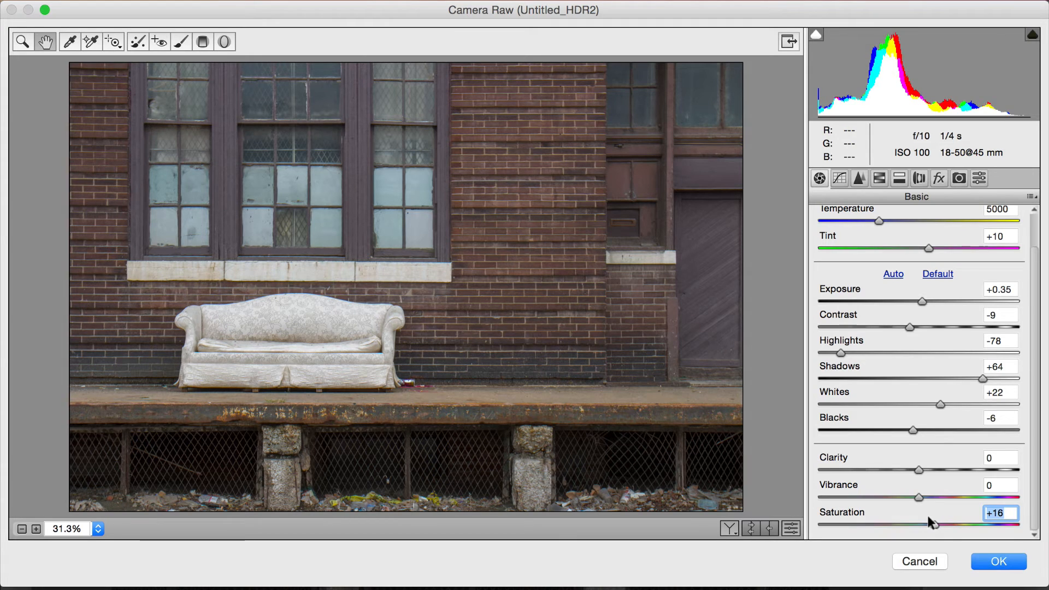
Try the grayscale conversion with Reds at -1 in the mix and return to colour
click(879, 178)
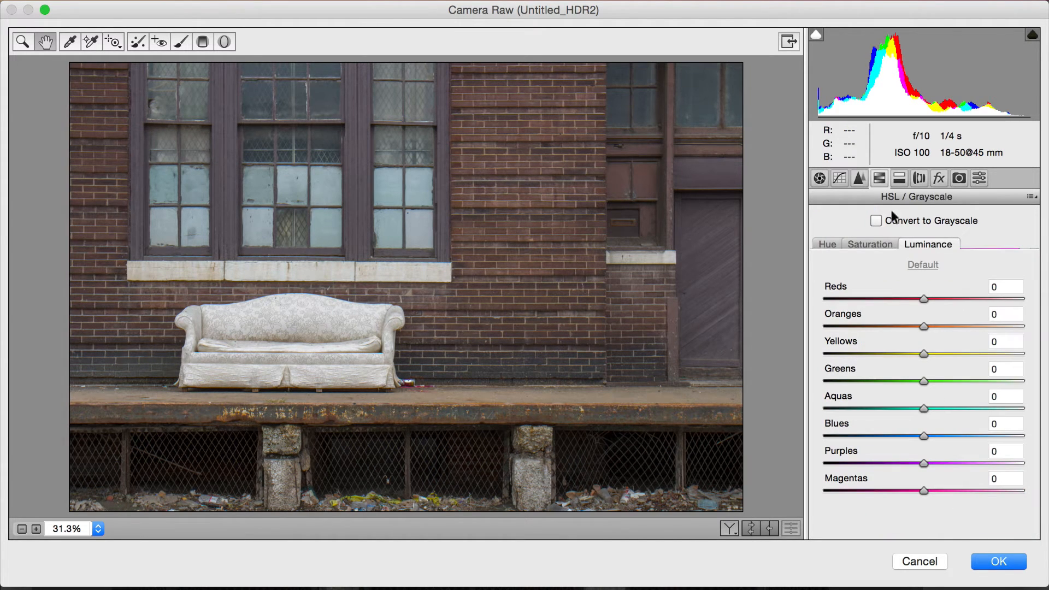
click(840, 242)
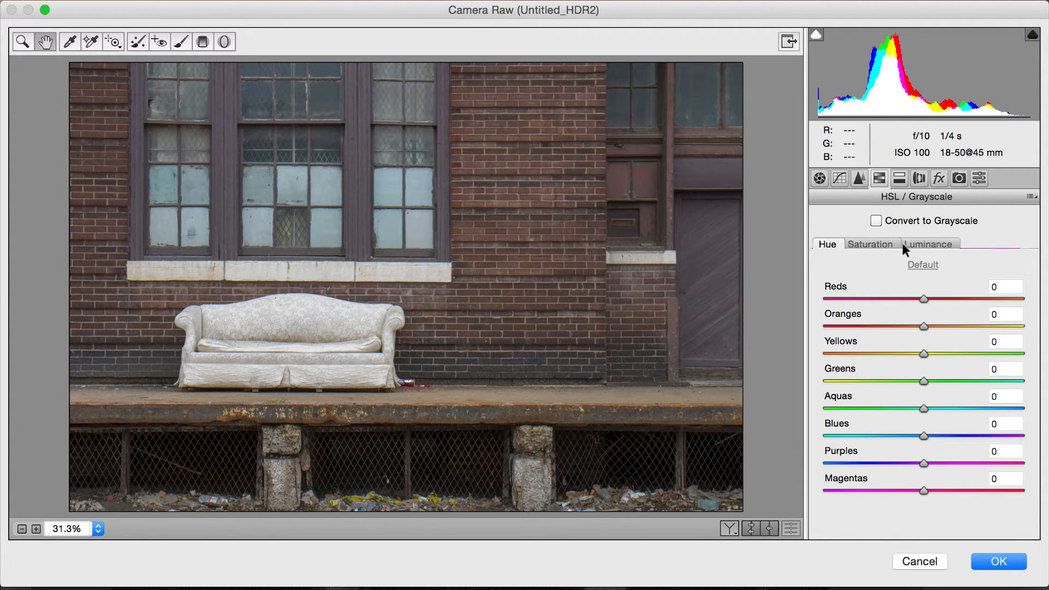
click(876, 221)
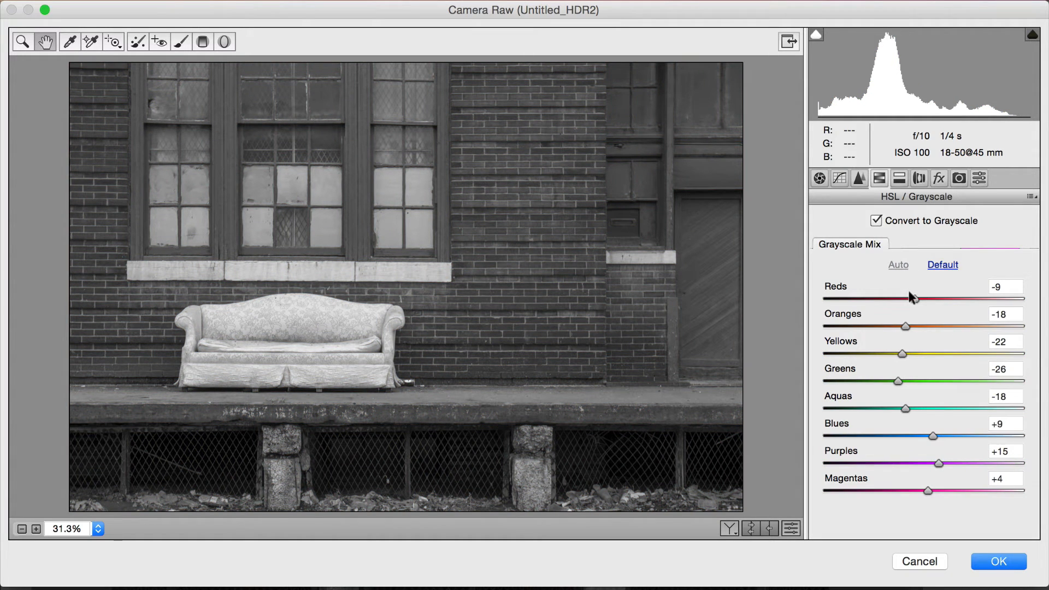
mouse_move(913, 298)
mouse_down()
mouse_move(978, 298)
mouse_move(823, 285)
mouse_move(836, 299)
mouse_move(920, 298)
mouse_up()
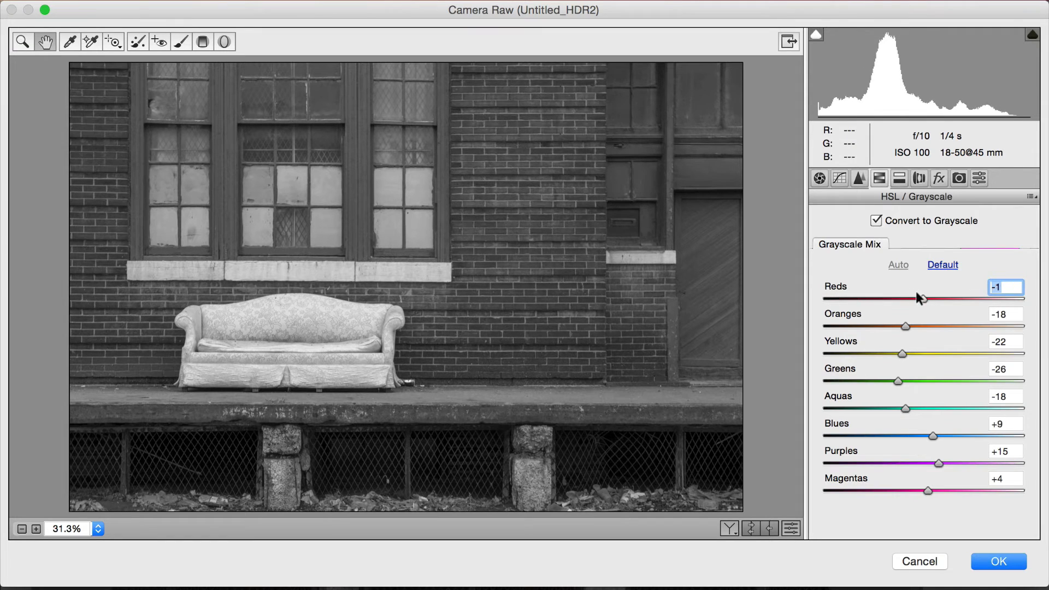
click(877, 220)
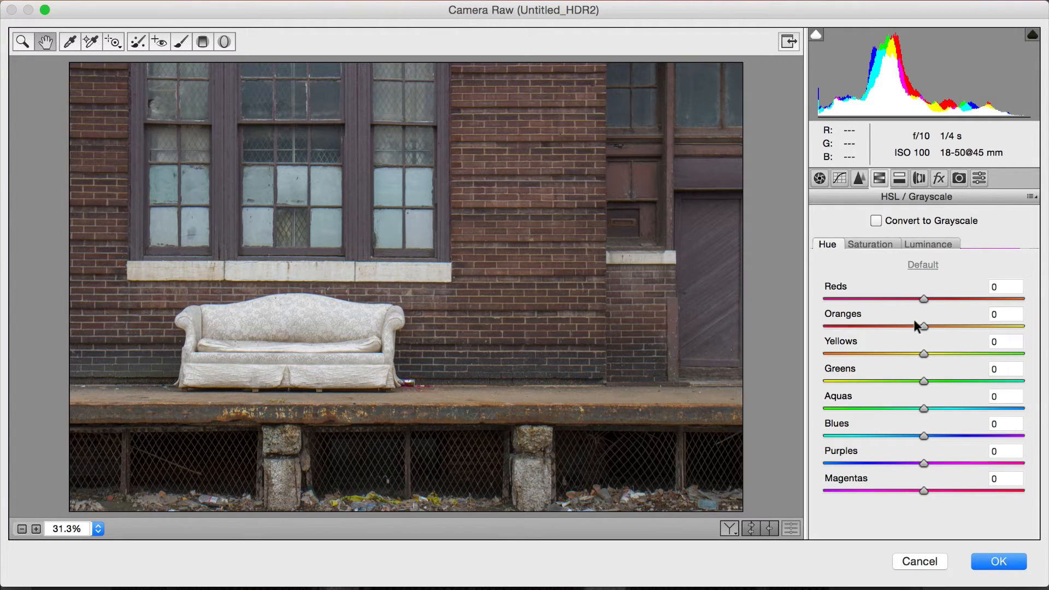
Try the Oranges hue at +51 and reset it to 0
drag(923, 327, 969, 319)
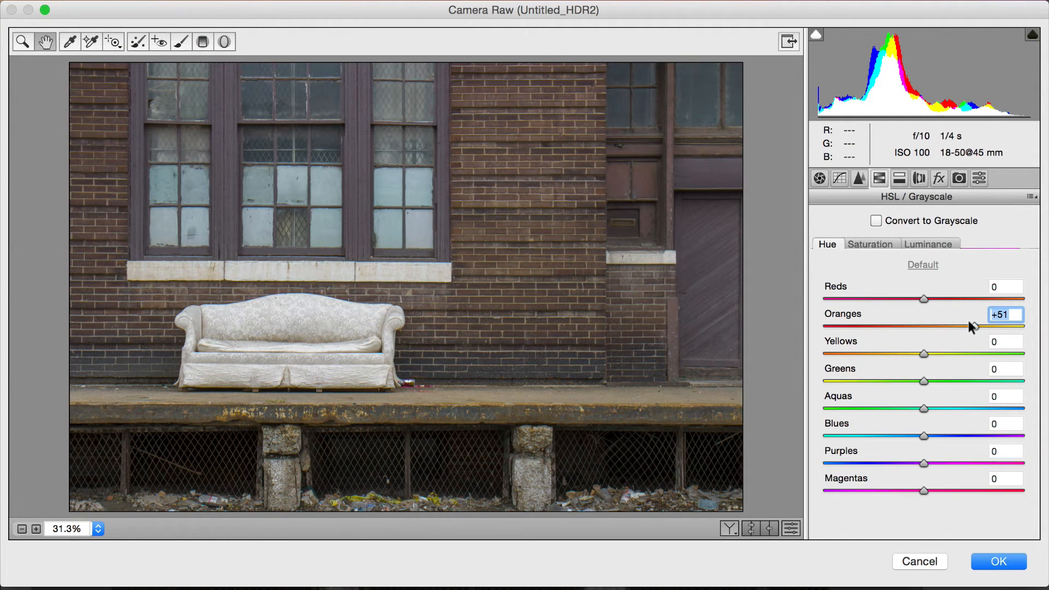
key(Down)
key(Down)
key(Down)
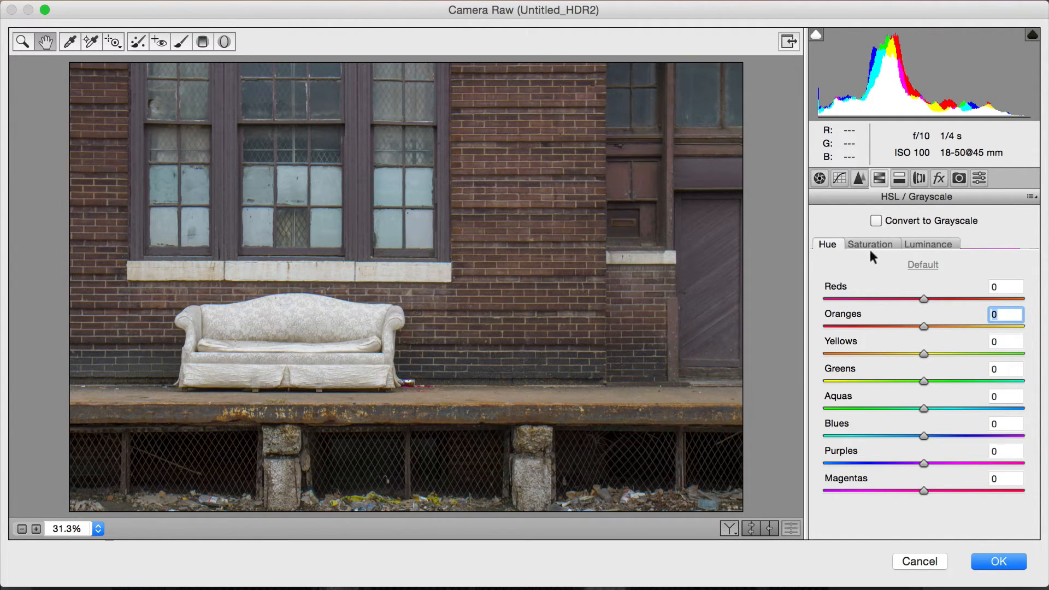
Reduce the saturation of the Oranges to -42
click(873, 245)
drag(921, 323, 885, 317)
key(Down)
key(Down)
key(Down)
key(Down)
key(Down)
key(Down)
key(Down)
key(Down)
key(Down)
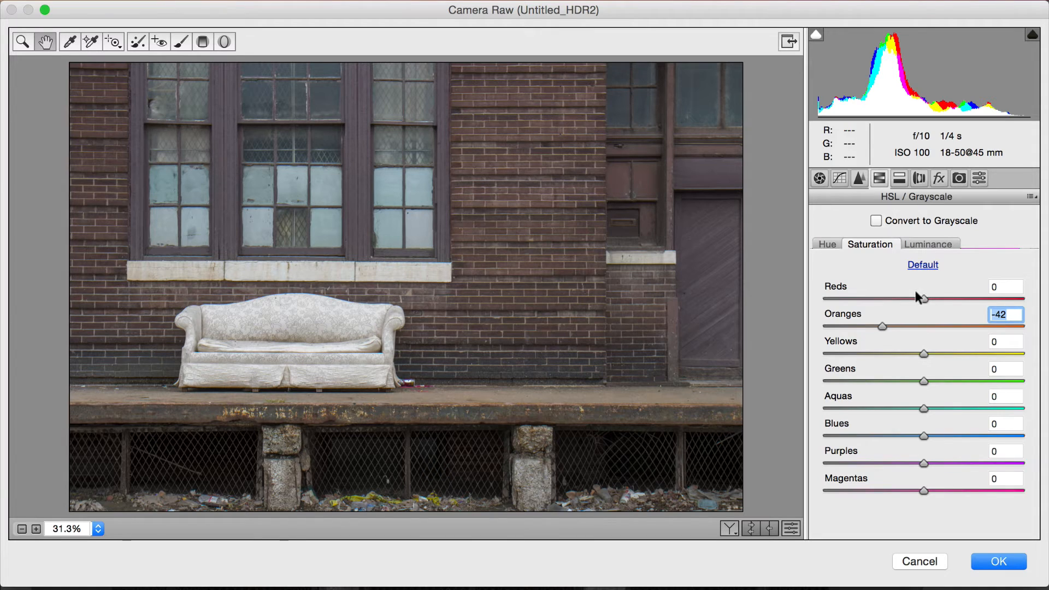
Raise the Reds saturation to +100 and lower the Yellows saturation to -86
drag(922, 298, 983, 298)
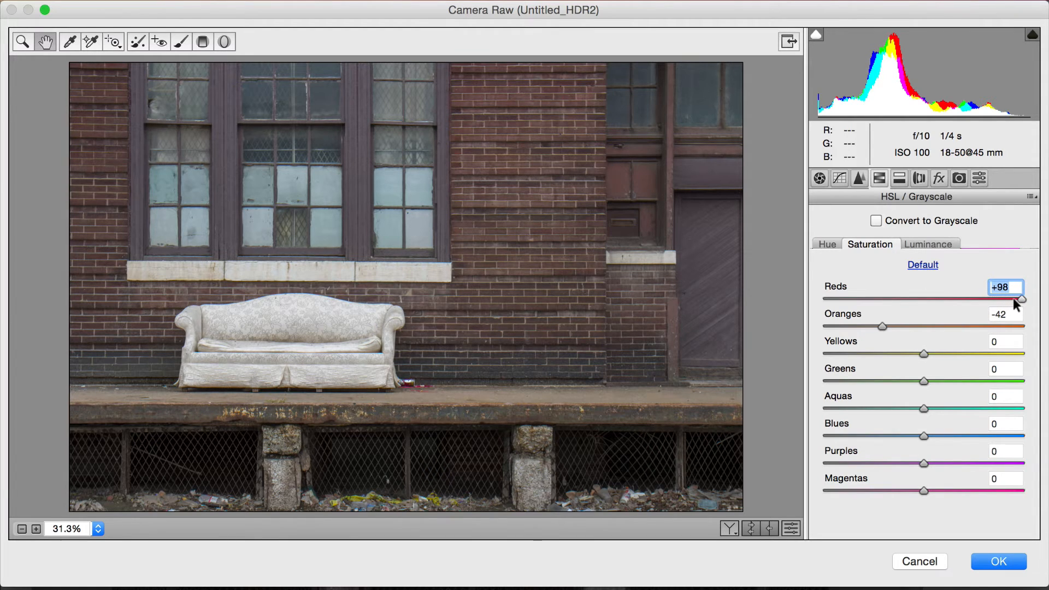
drag(1015, 299, 1031, 300)
drag(920, 353, 831, 325)
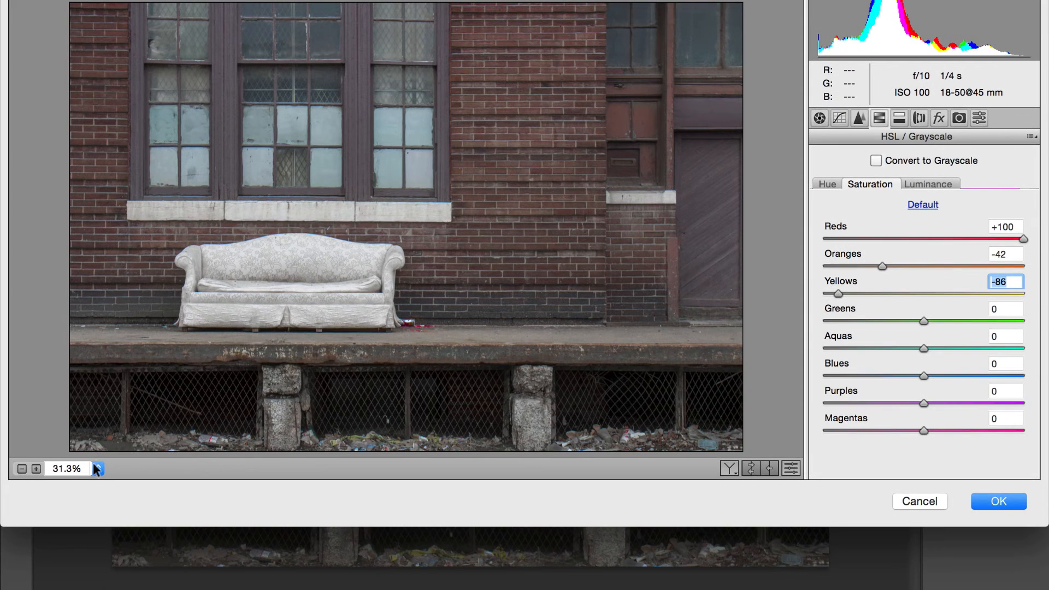
Examine the sofa's edge, the red can and the ledge at 100%, and fit the whole image in view again
click(98, 528)
click(141, 566)
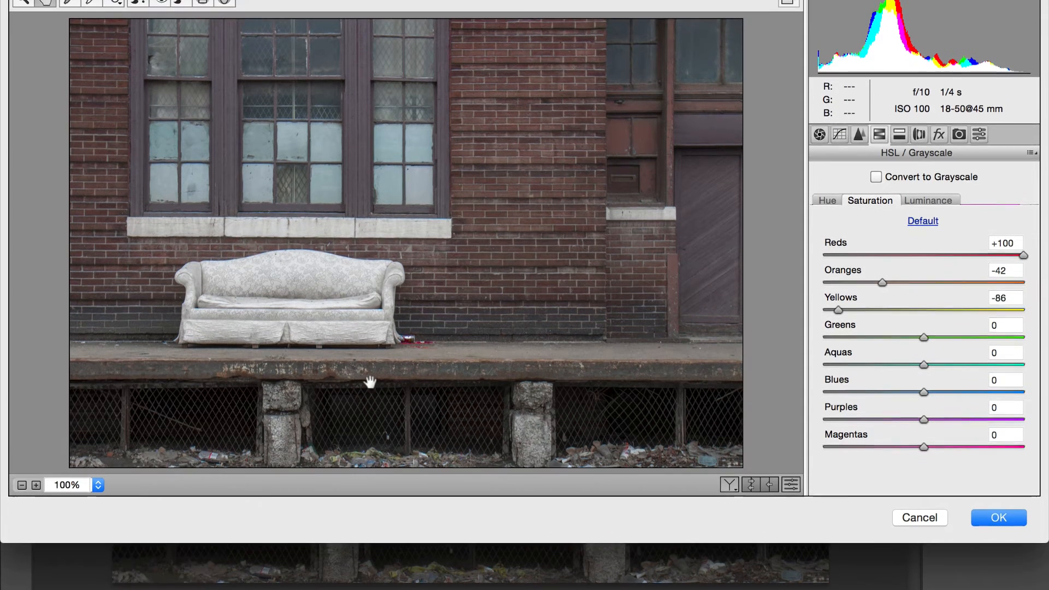
drag(452, 280, 485, 158)
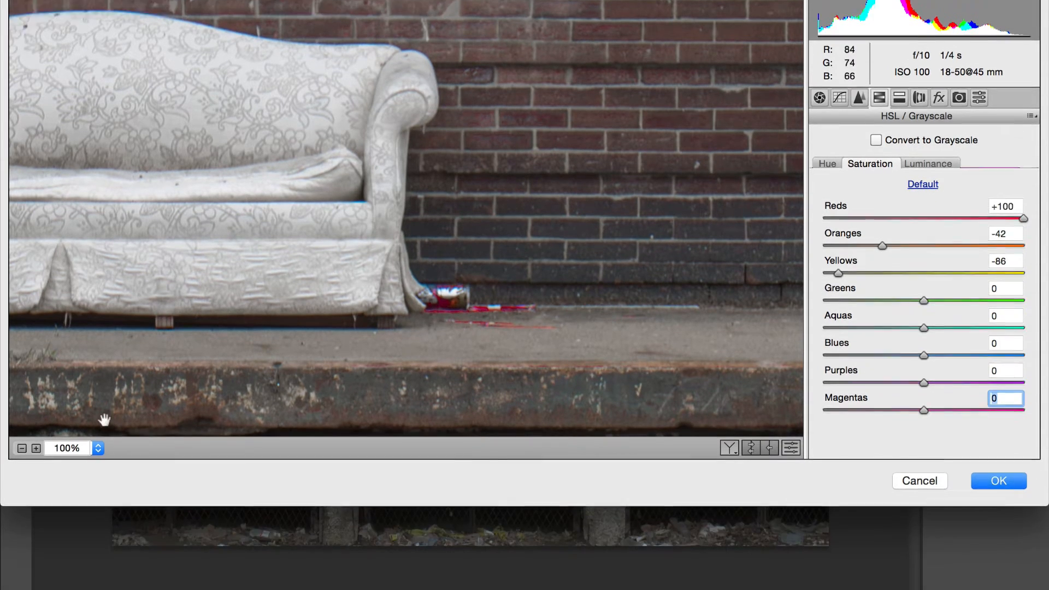
click(98, 448)
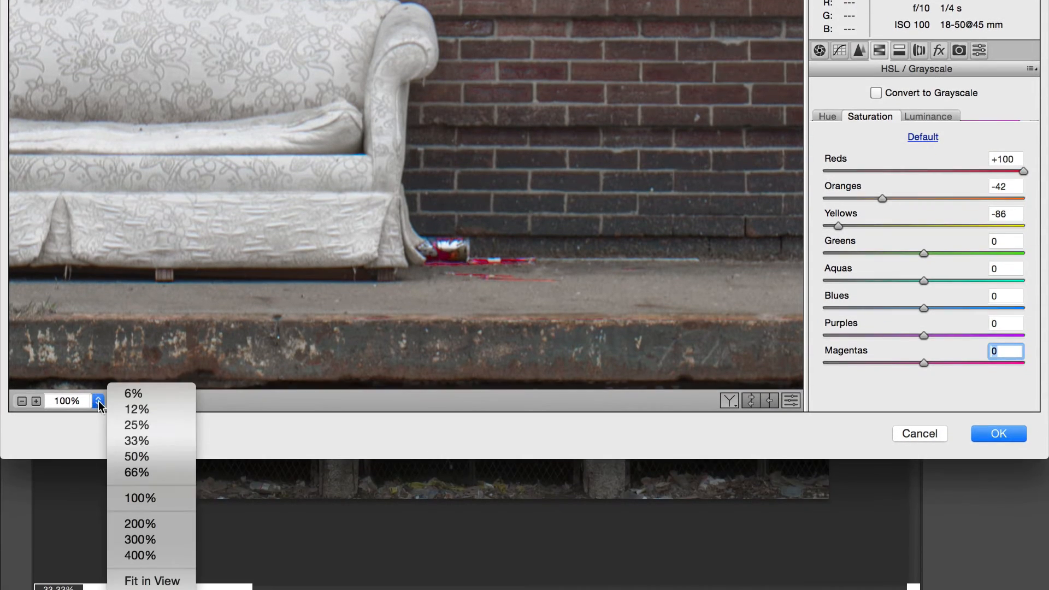
click(145, 497)
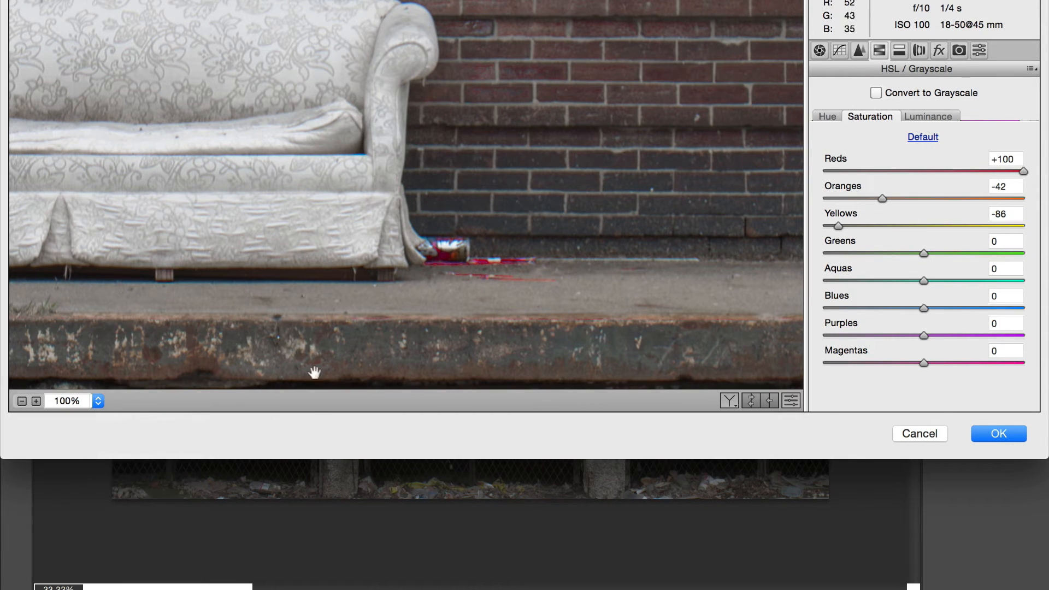
click(96, 402)
click(117, 578)
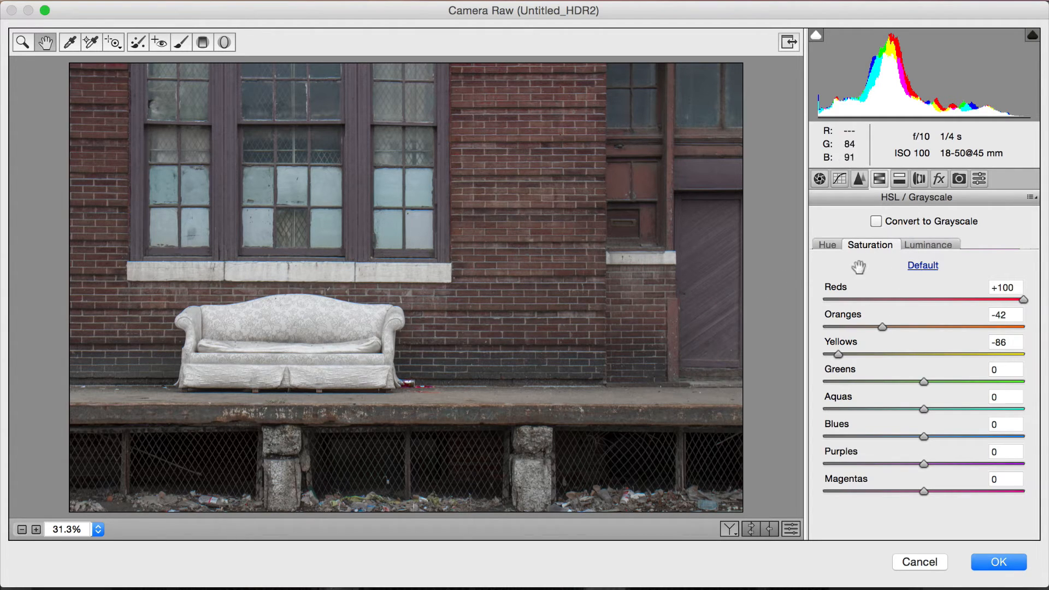
Lower the luminance of the Reds to -70, the Oranges to -100 and the Yellows to -52
click(919, 239)
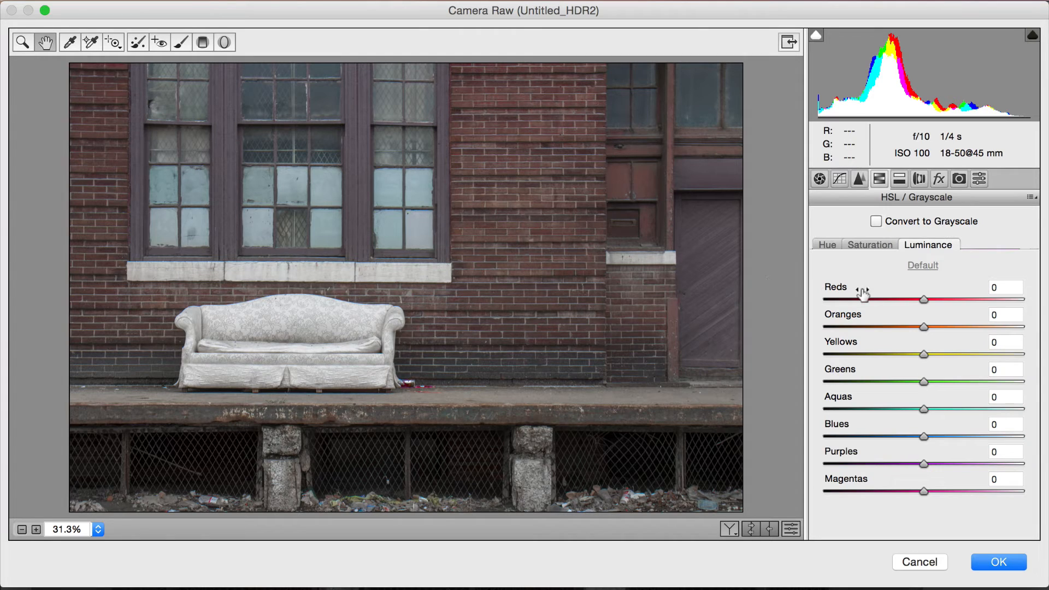
drag(914, 294, 855, 281)
drag(918, 320, 815, 305)
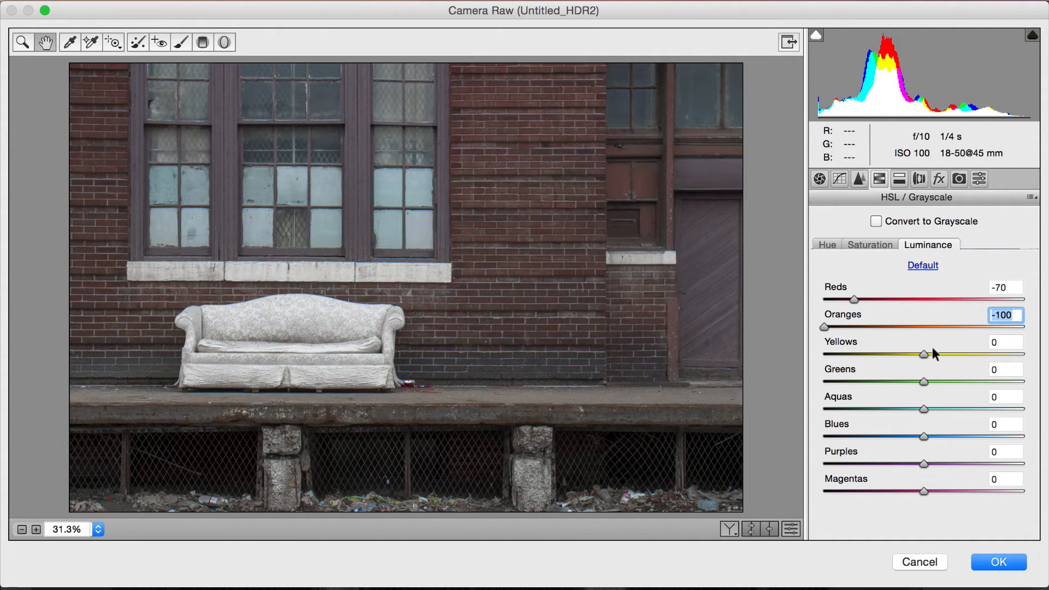
drag(915, 352, 906, 354)
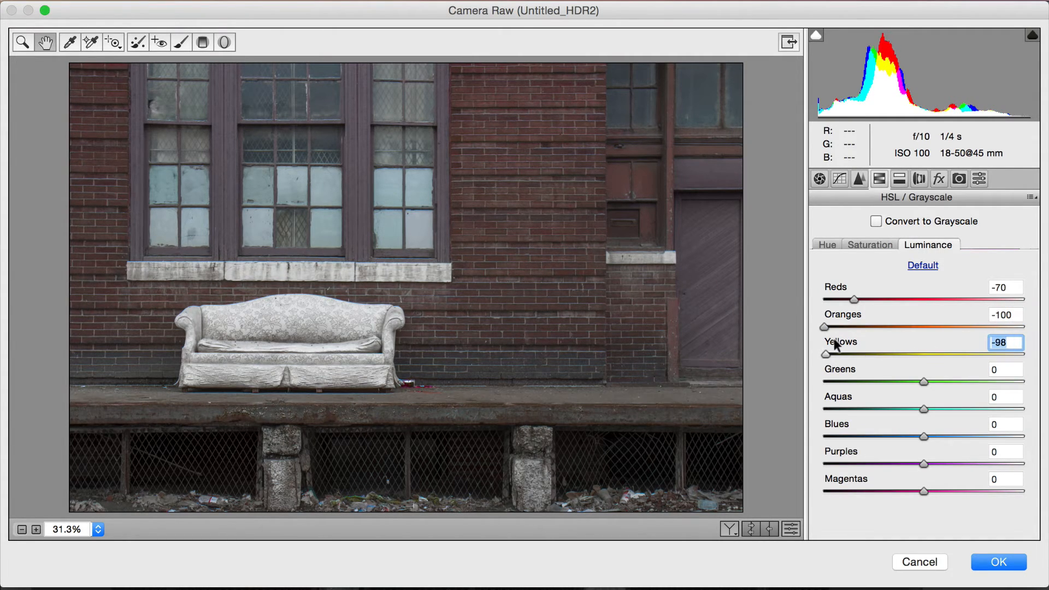
drag(833, 338, 855, 340)
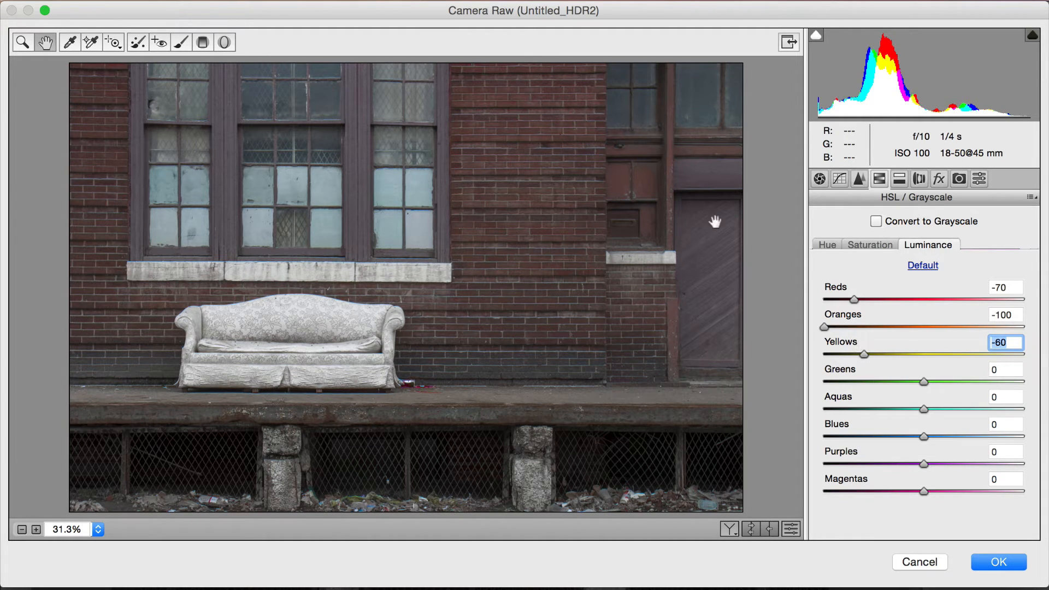
drag(857, 350, 862, 347)
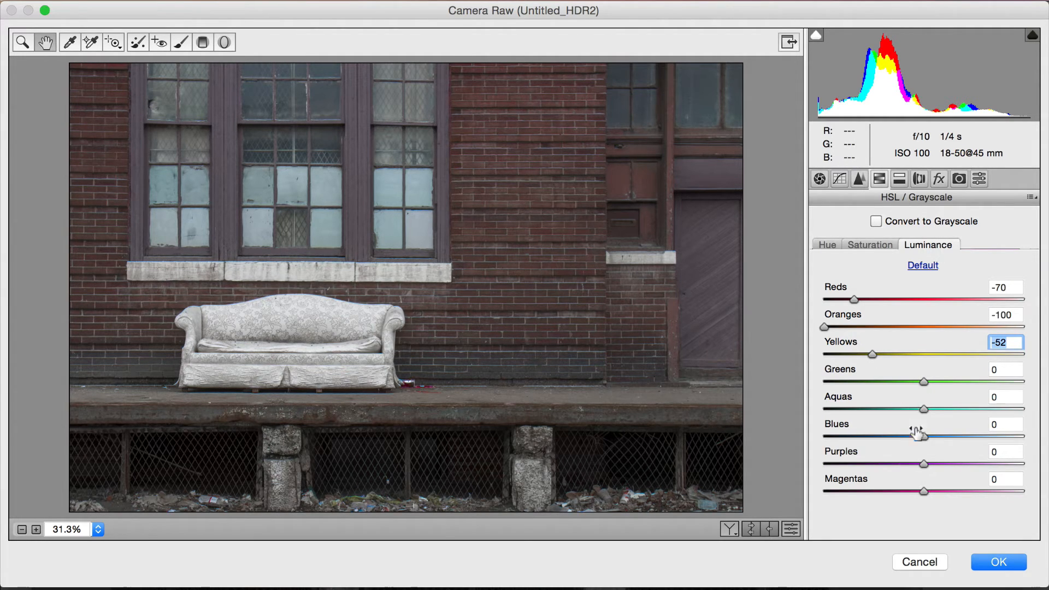
Lower the luminance of the Purples to -83 and the Magentas to -100
drag(922, 463, 839, 451)
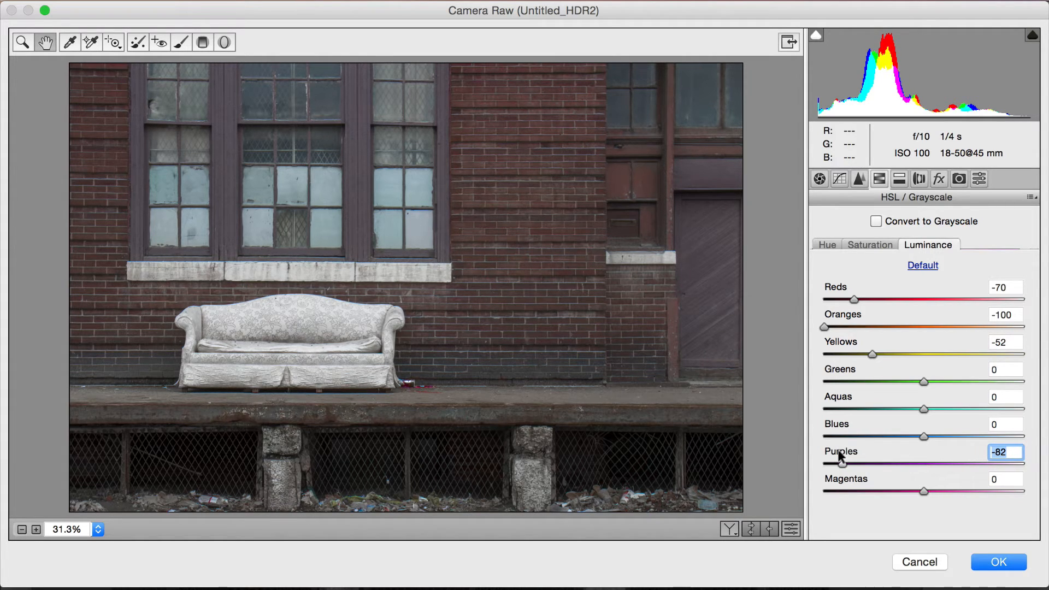
drag(840, 453, 1011, 463)
drag(914, 459, 841, 454)
drag(922, 491, 1023, 491)
key(super+z)
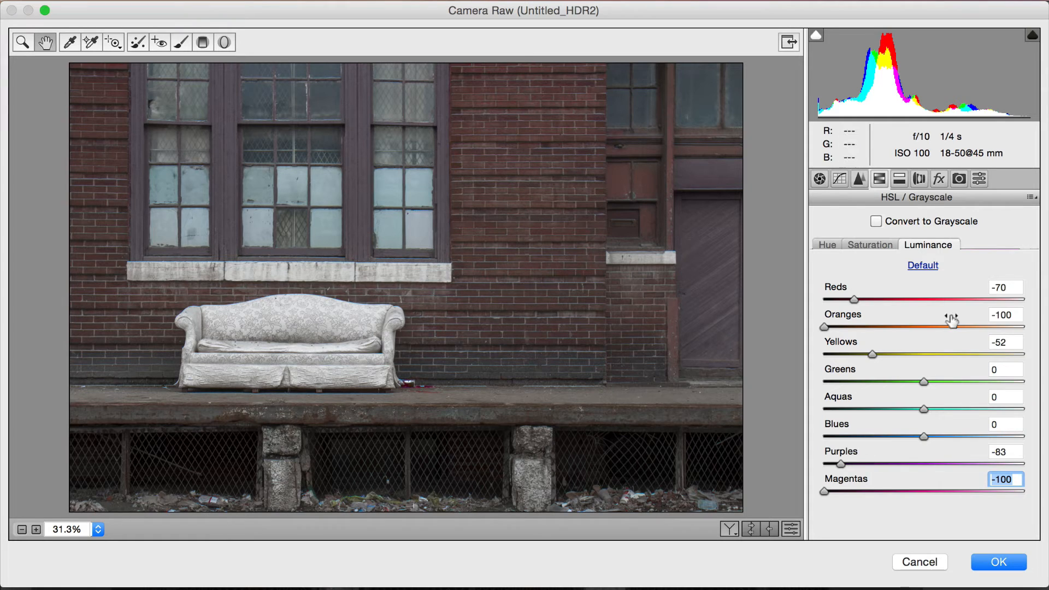
Set the Greens luminance to -1 and lower the Aquas luminance to -100
click(919, 374)
drag(920, 375, 834, 409)
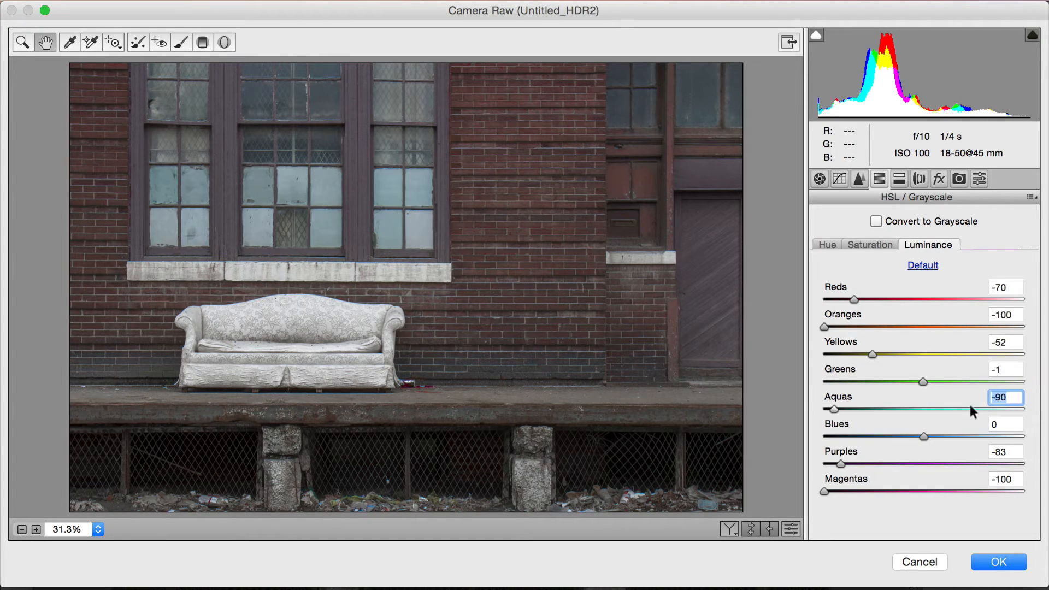
drag(931, 403, 789, 386)
drag(822, 408, 1024, 412)
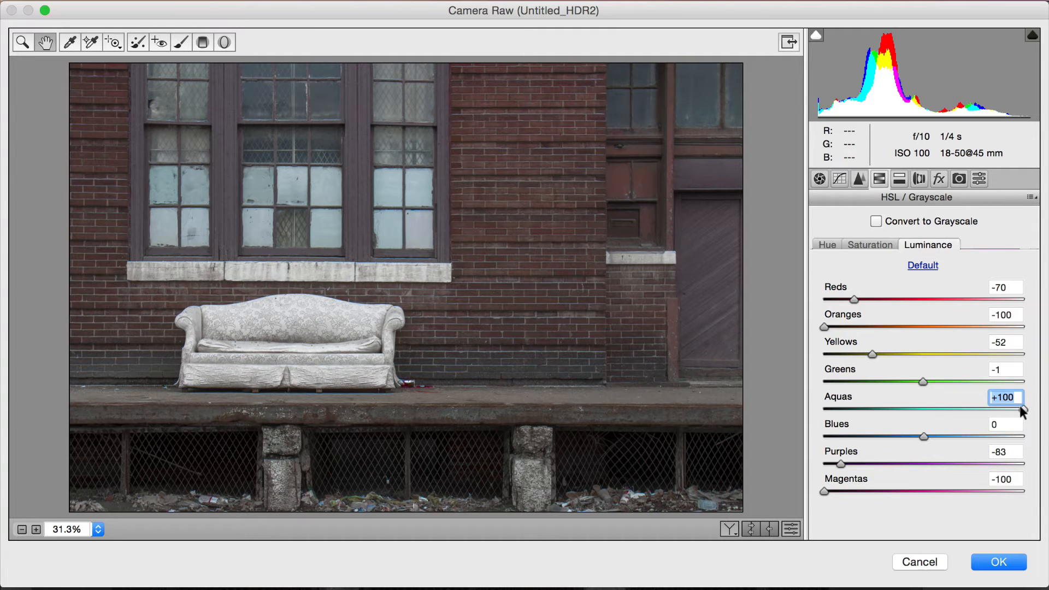
drag(1023, 412, 797, 388)
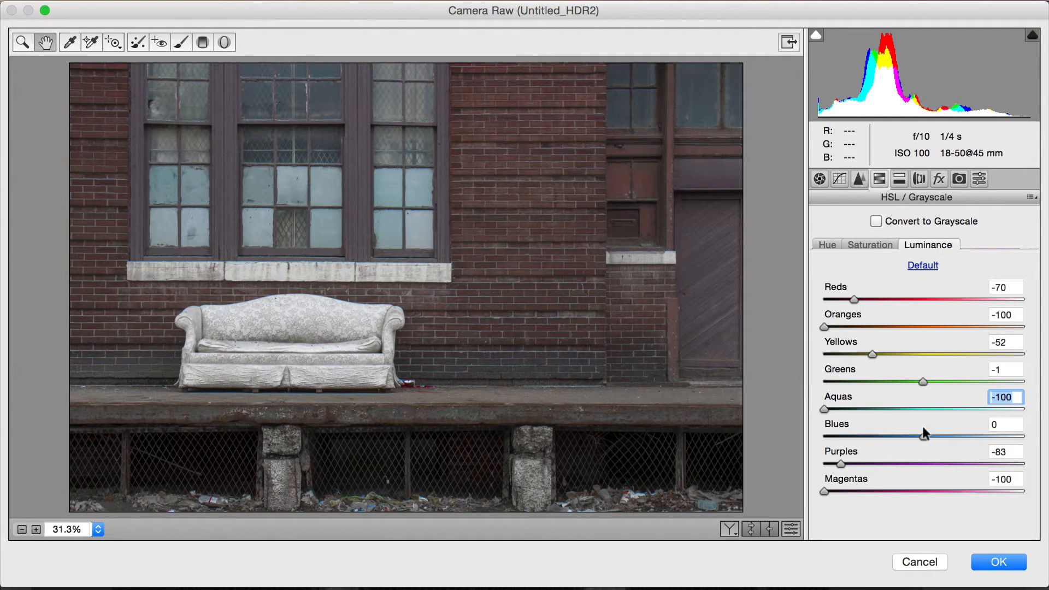
Reduce the luminance of the Blues to -43
drag(923, 436, 765, 416)
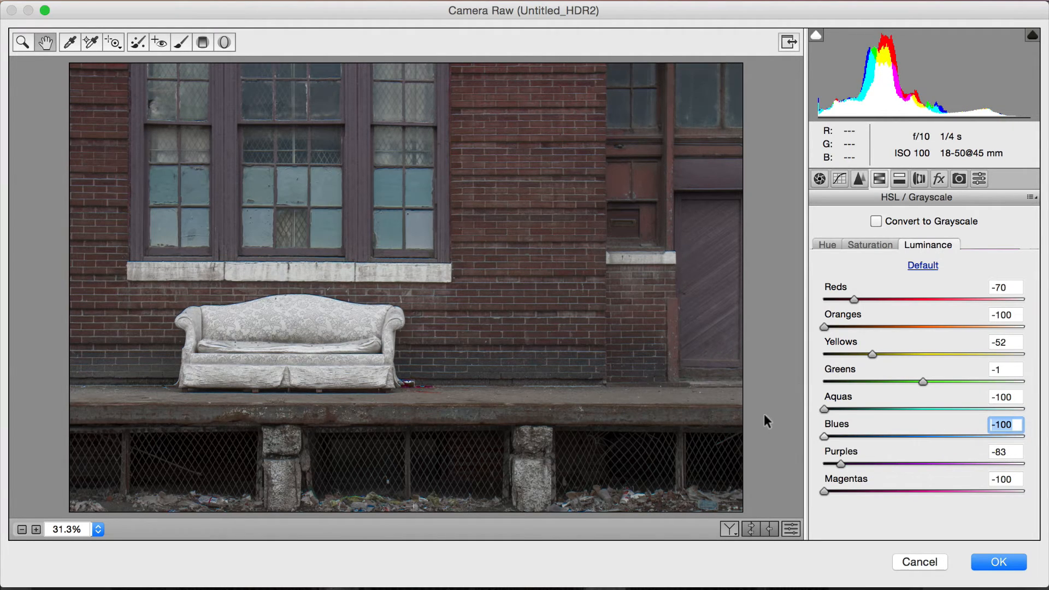
drag(804, 420, 831, 426)
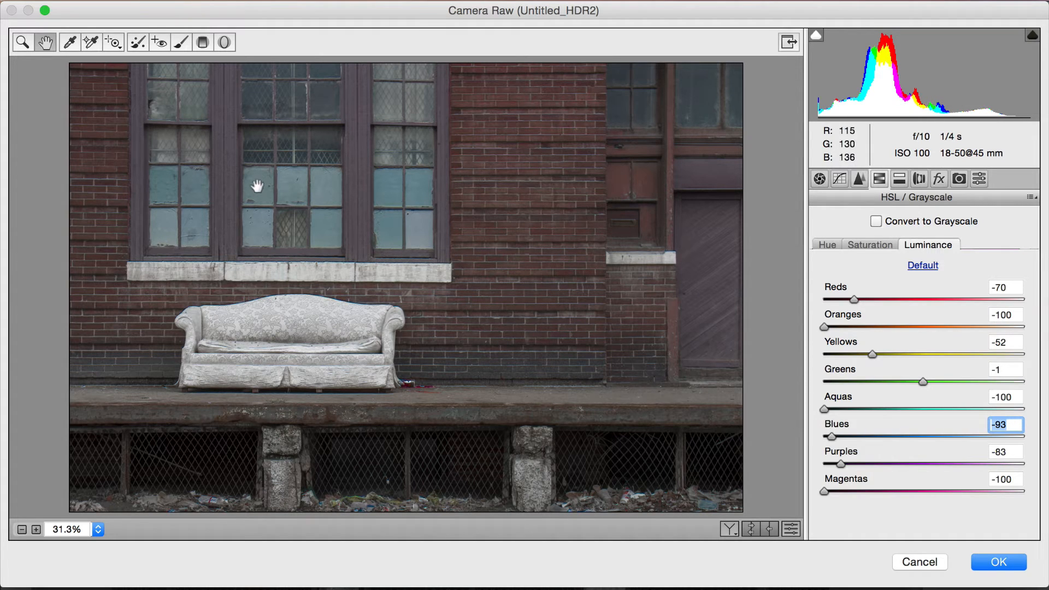
drag(825, 431, 875, 430)
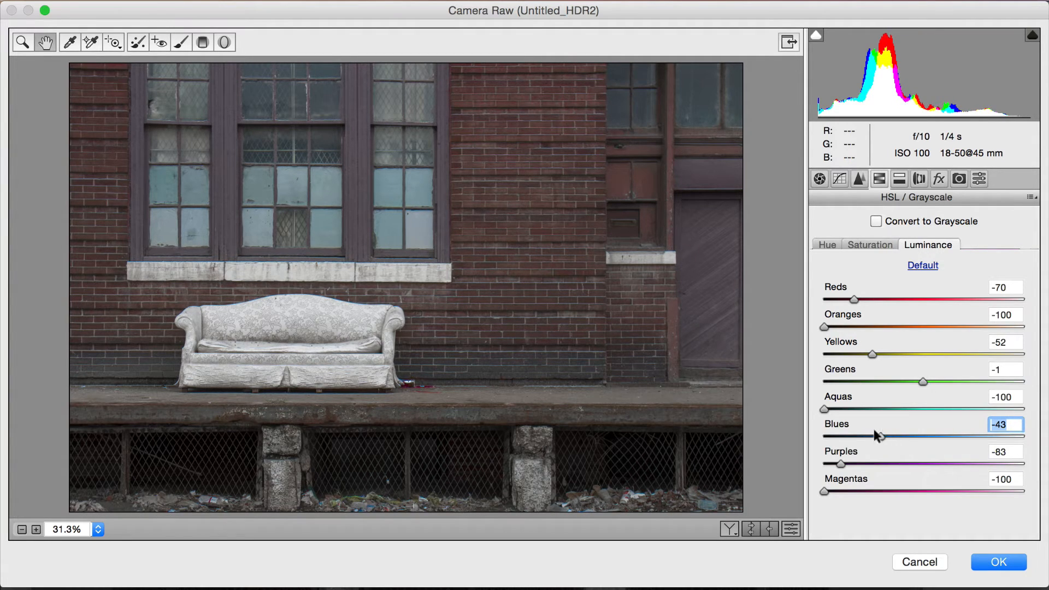
Set the basic Exposure to +0.50 and the Highlights to -100
click(819, 179)
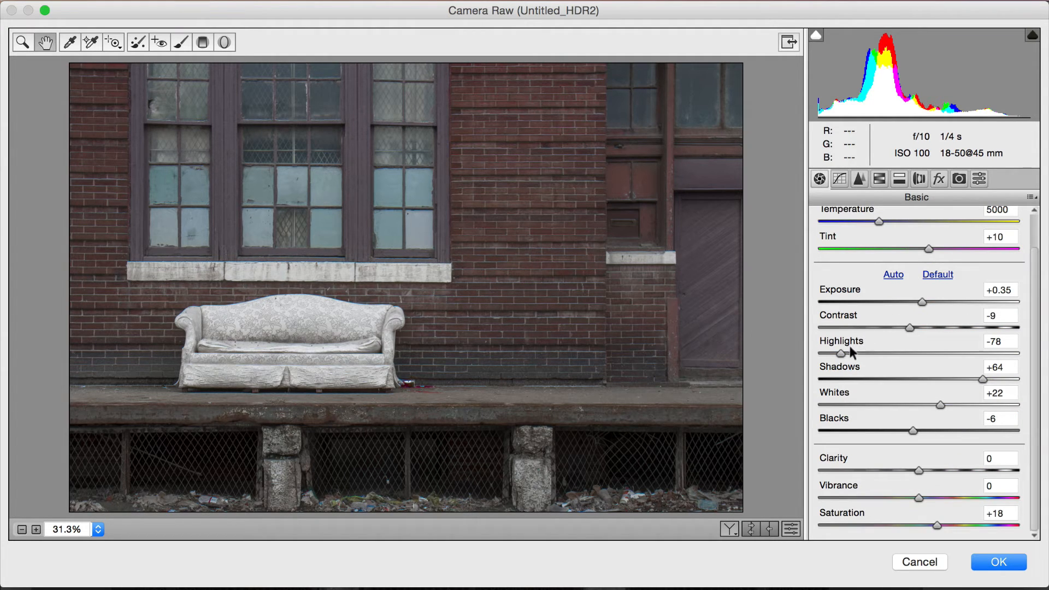
drag(919, 298, 923, 298)
drag(840, 354, 811, 342)
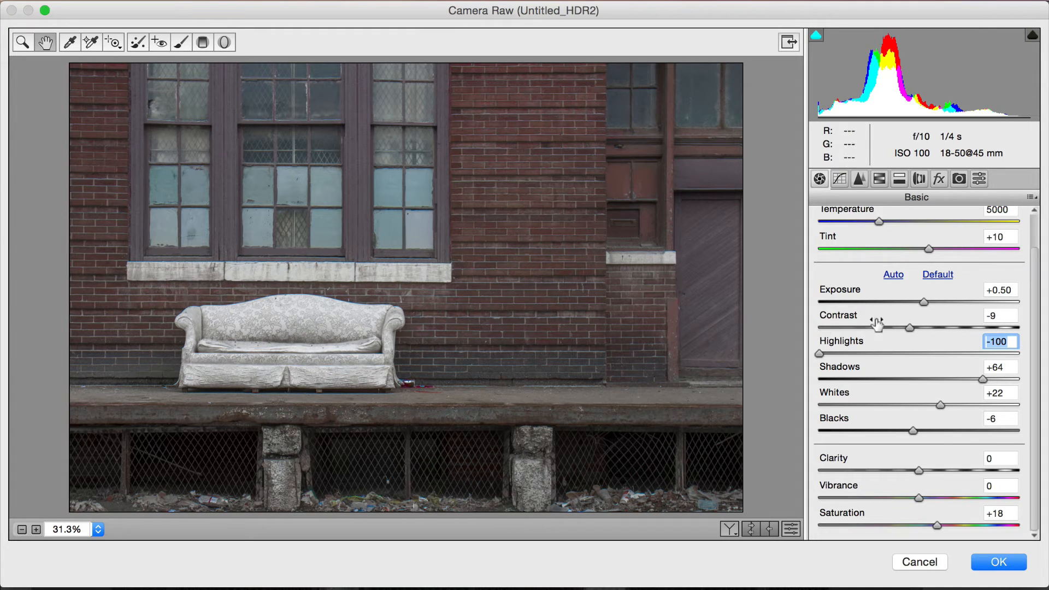
drag(920, 300, 922, 297)
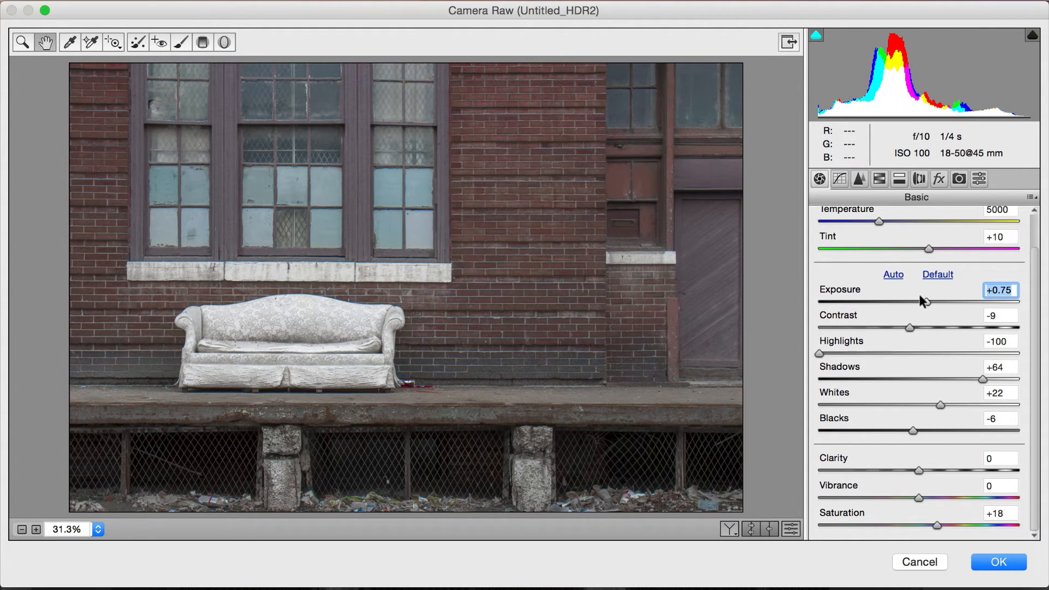
drag(920, 296, 918, 295)
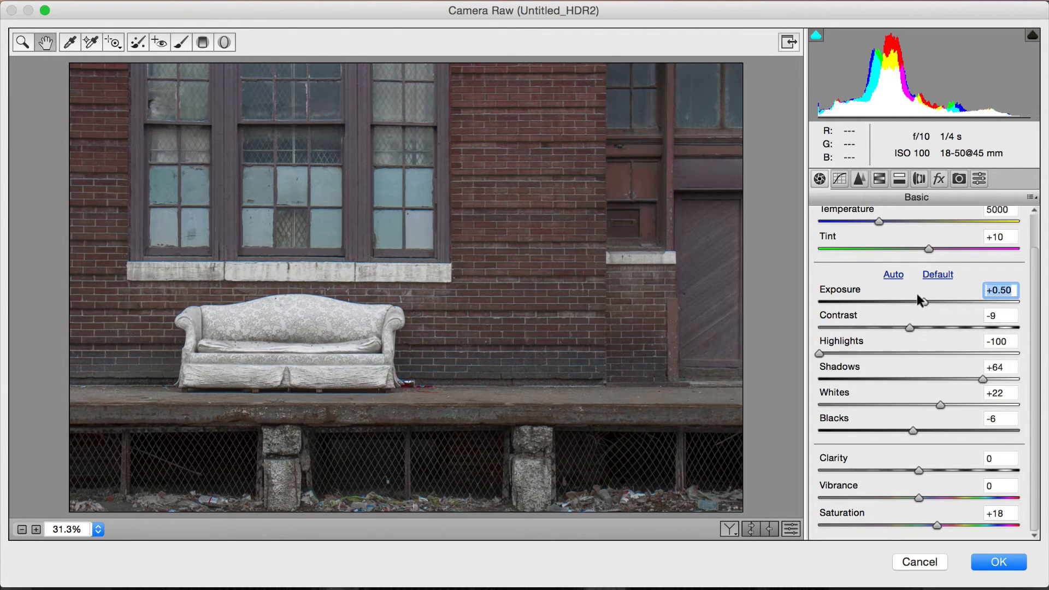
drag(917, 294, 919, 296)
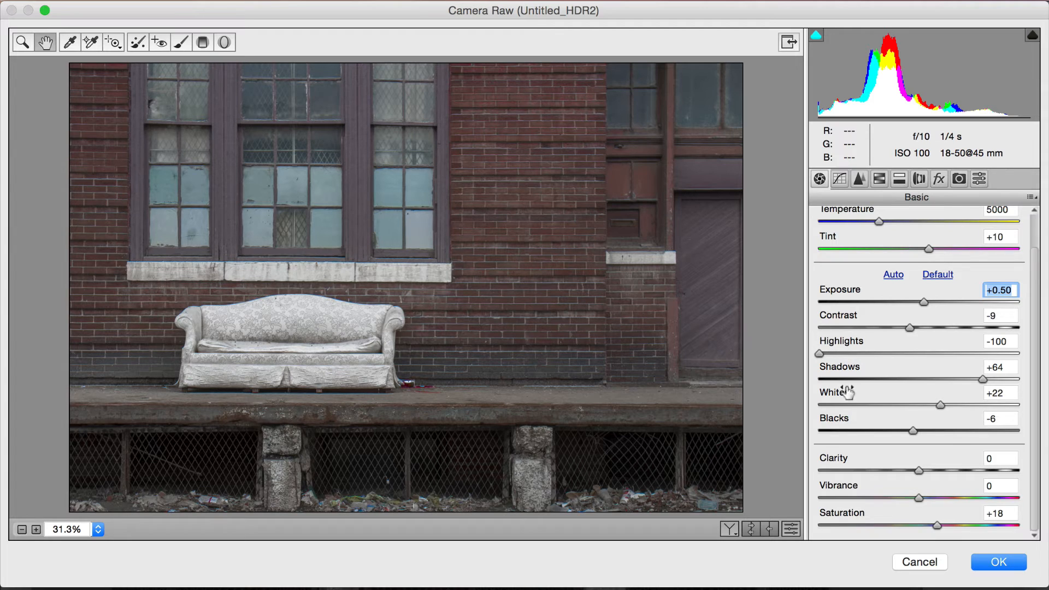
Try a Clarity of +6, reset it to 0, and apply the Camera Raw adjustments to the layer
mouse_move(916, 471)
mouse_down()
mouse_move(1021, 467)
mouse_move(909, 460)
mouse_move(920, 459)
mouse_up()
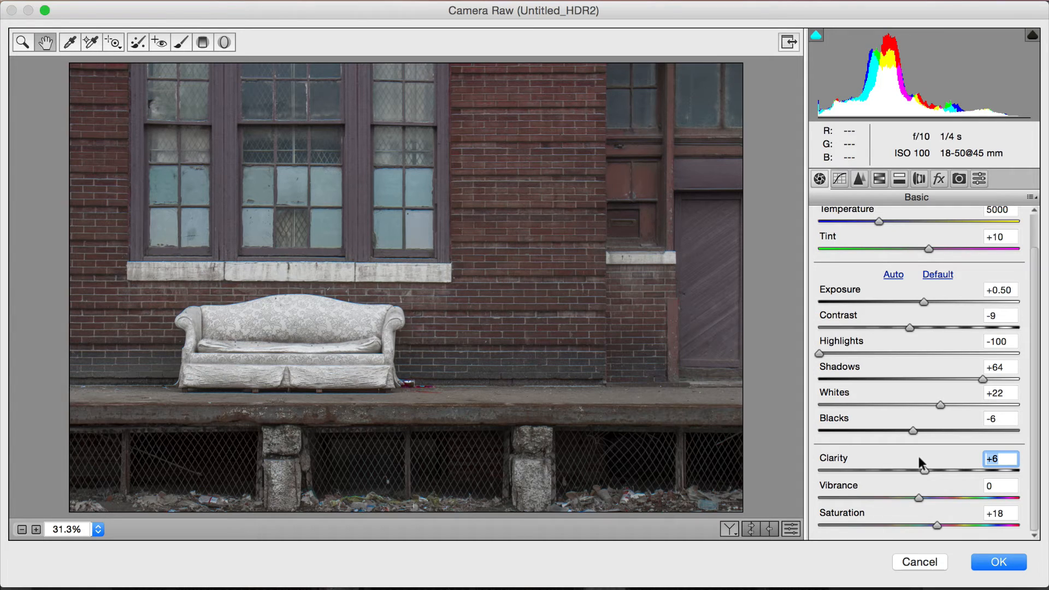
double_click(922, 468)
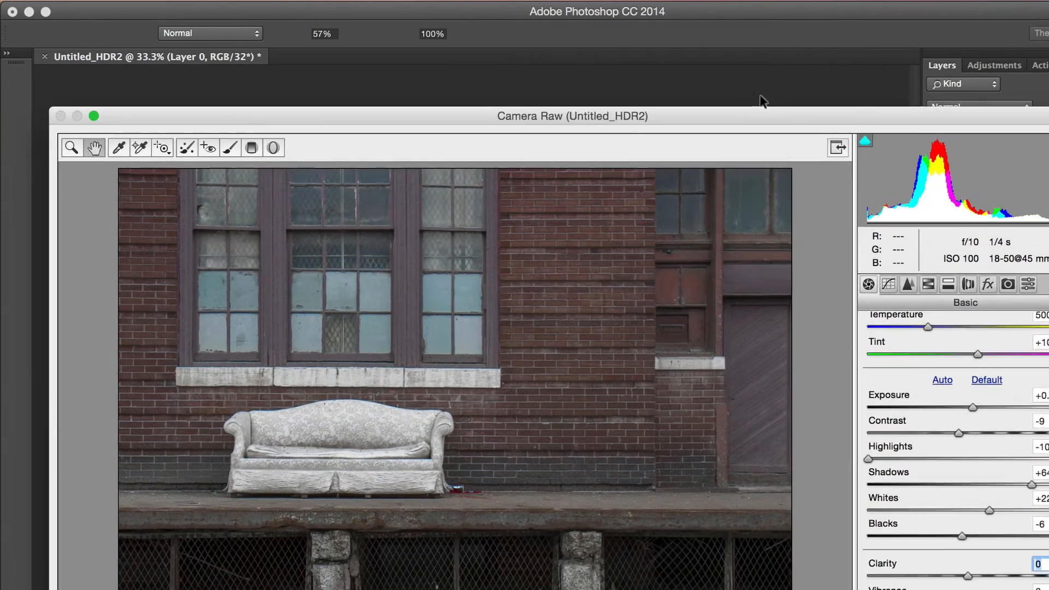
drag(751, 109, 756, 28)
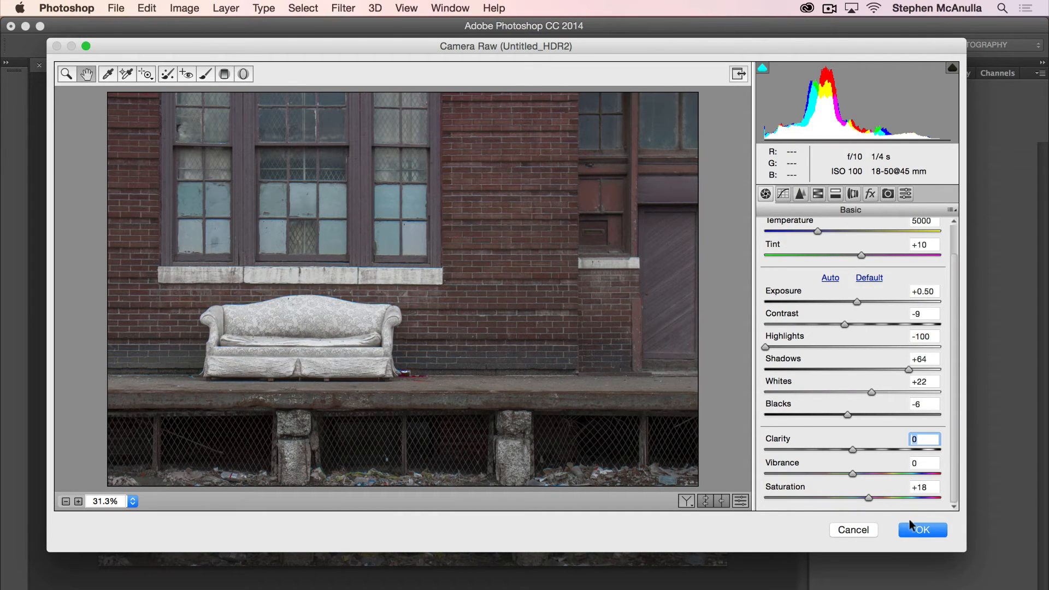
click(921, 530)
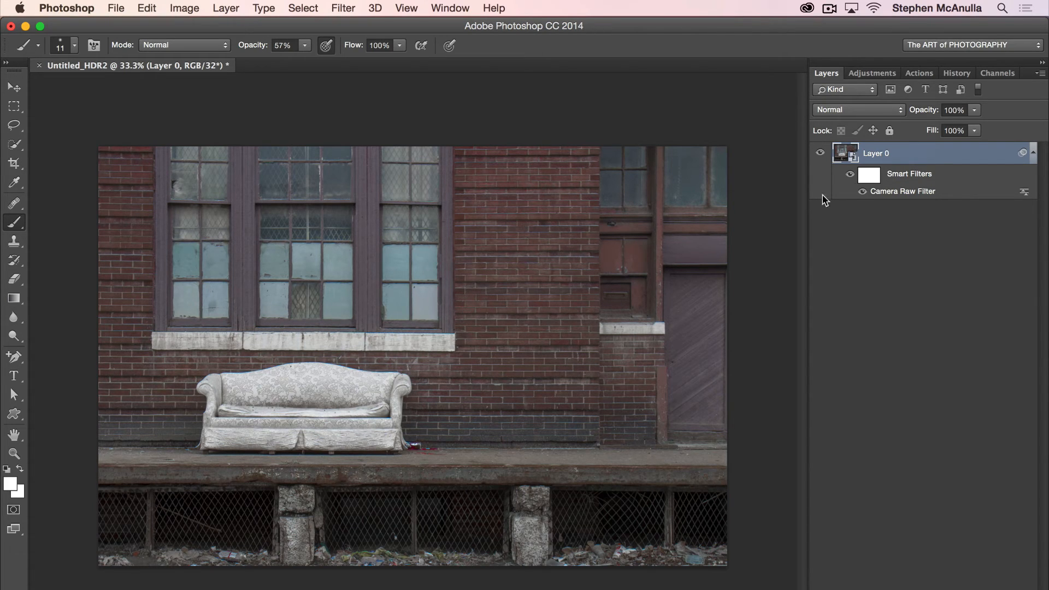
Duplicate Layer 0 as an independent smart object using New Smart Object via Copy
right_click(934, 152)
click(928, 149)
right_click(929, 150)
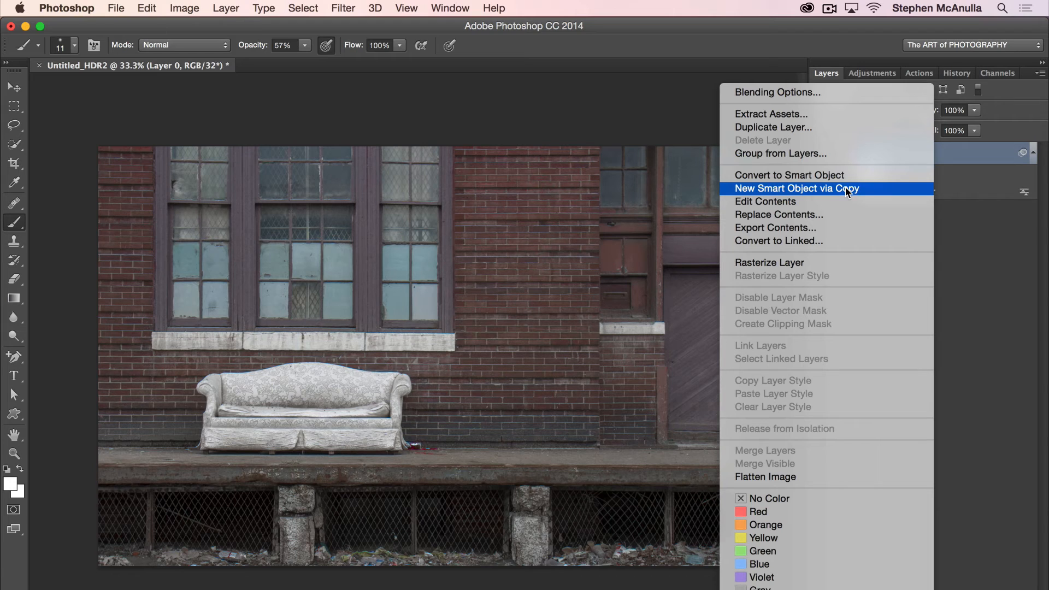
click(845, 193)
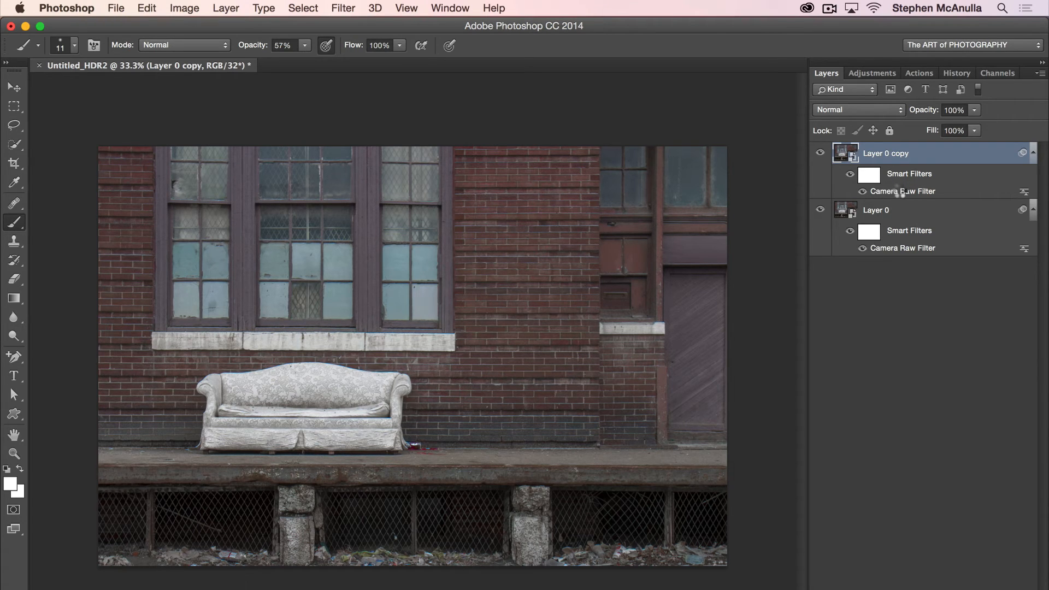
Reset the basic tone settings of the copied layer's Camera Raw filter to their defaults and apply them
double_click(896, 192)
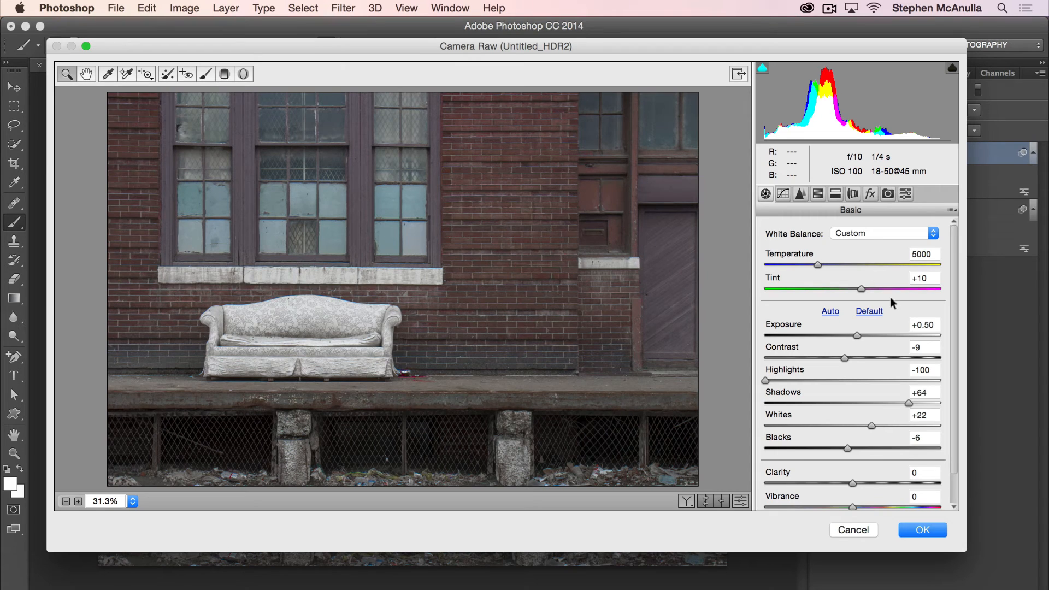
click(868, 311)
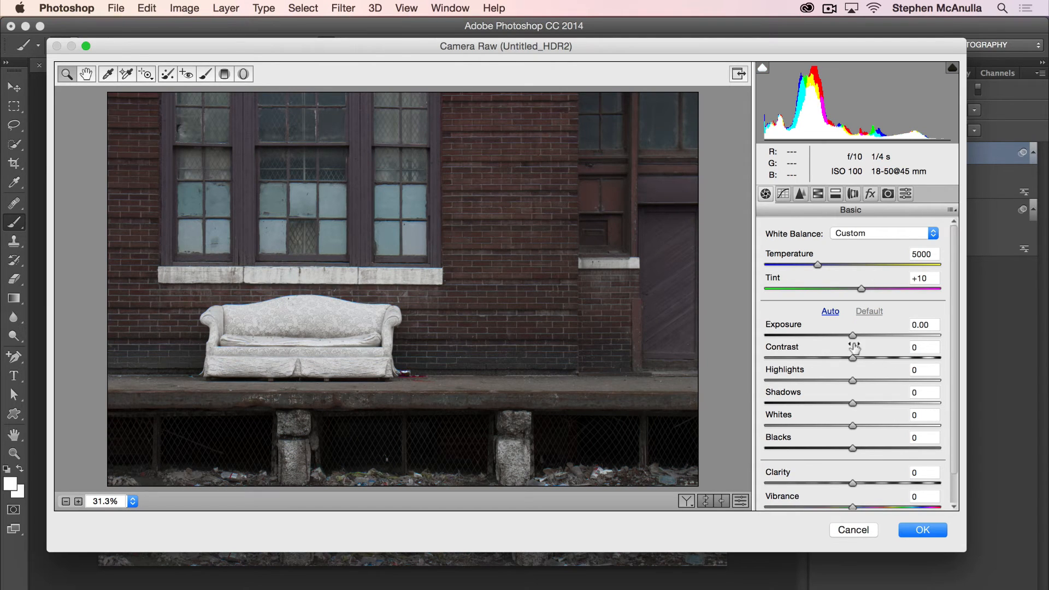
click(906, 523)
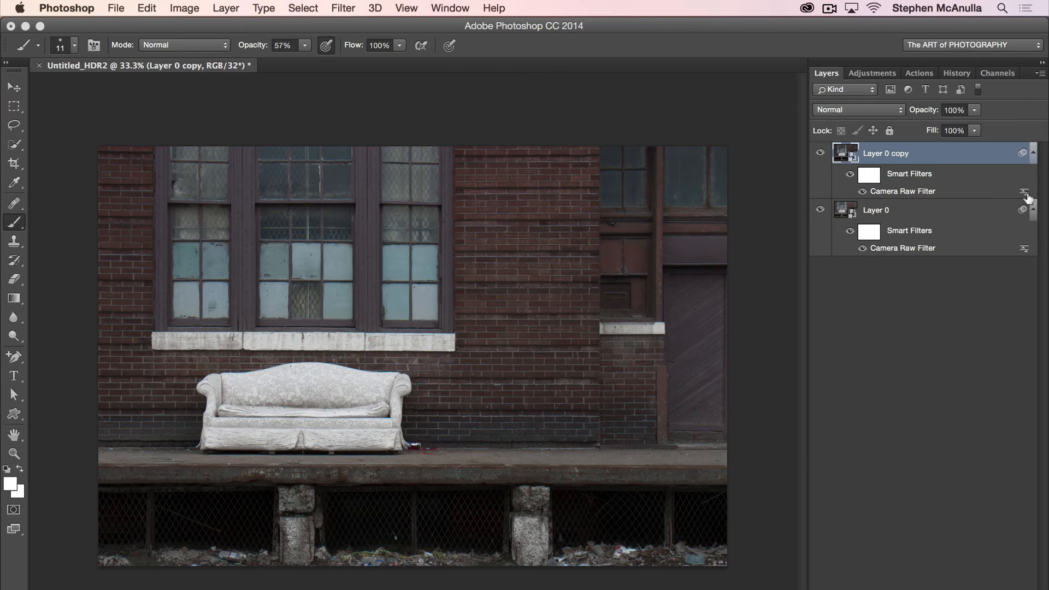
Move Layer 0 above Layer 0 copy and keep both layers visible
click(821, 152)
drag(880, 209, 887, 153)
click(820, 206)
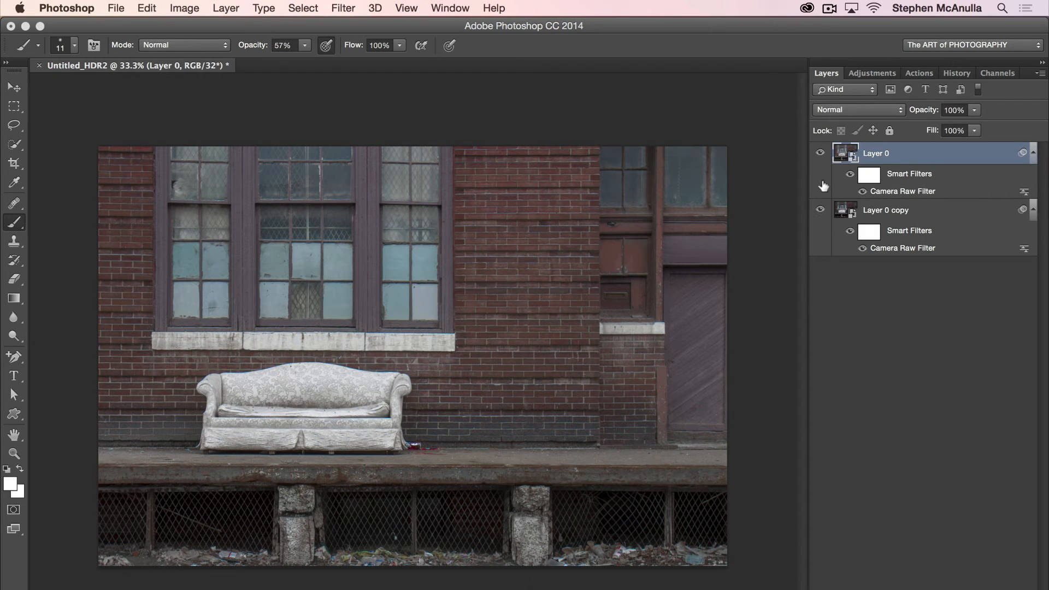
Compare the edited and default versions by toggling Layer 0's visibility, and delete Layer 0 copy
click(821, 153)
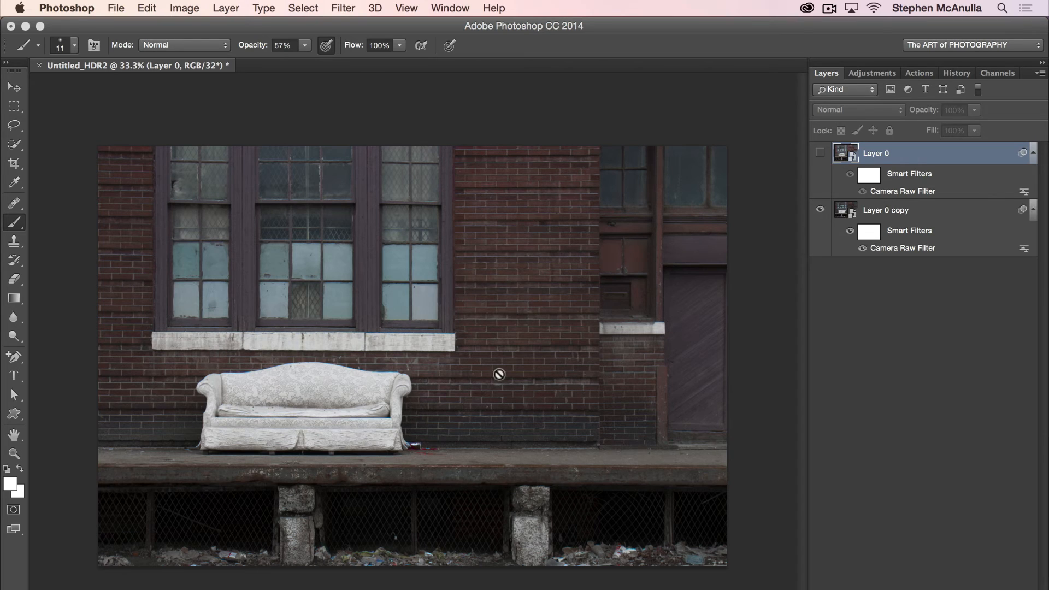
click(819, 152)
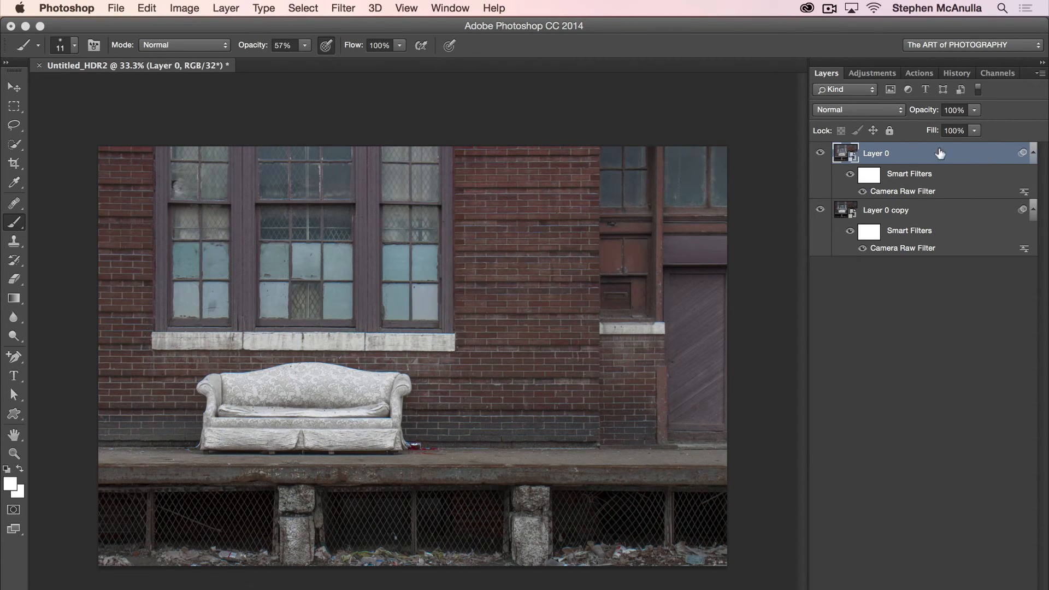
click(821, 153)
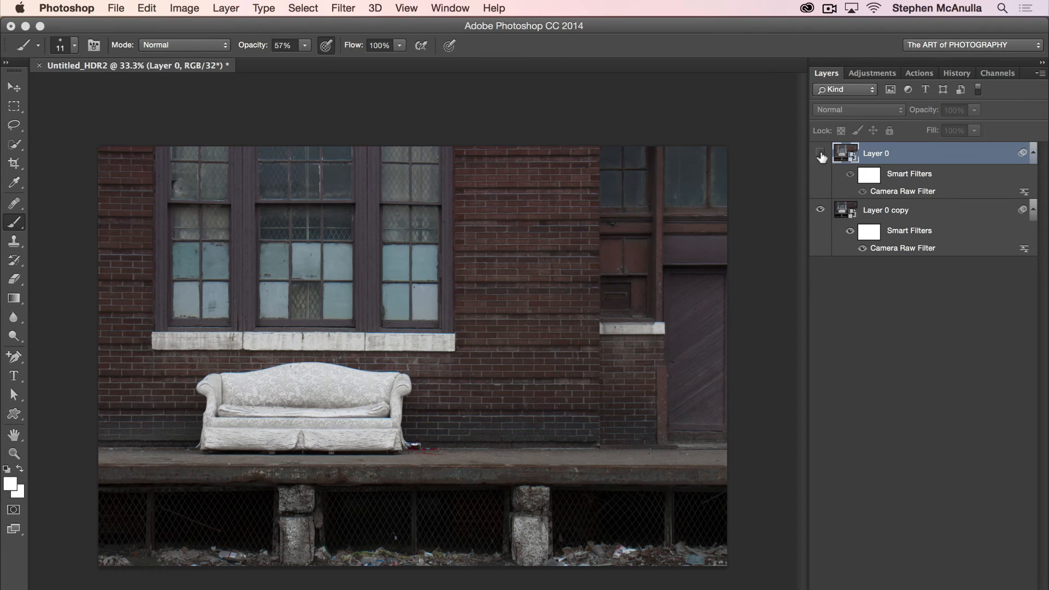
drag(889, 213, 1018, 581)
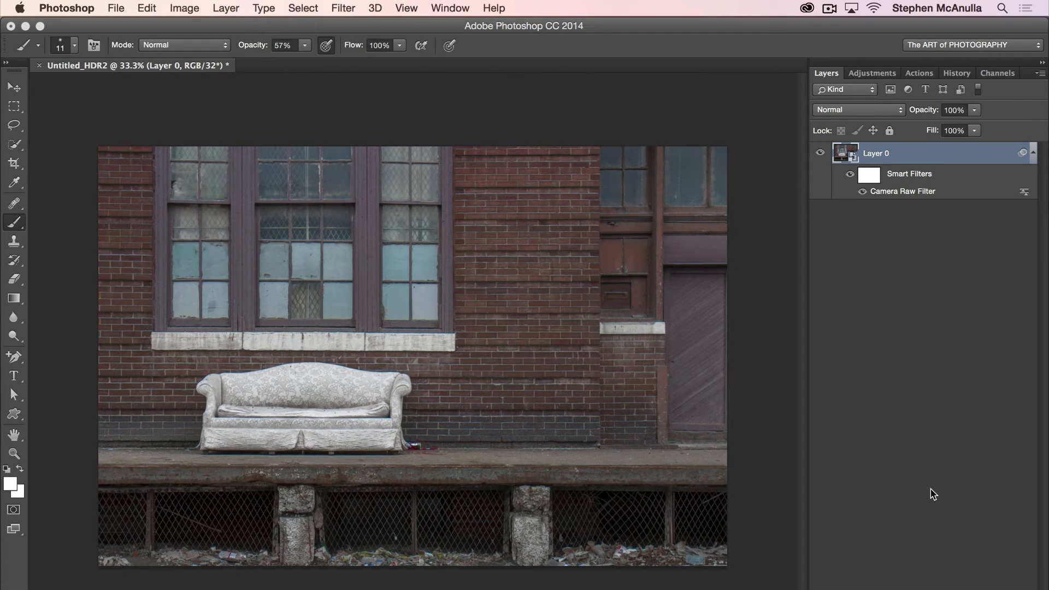
click(186, 9)
mouse_move(198, 28)
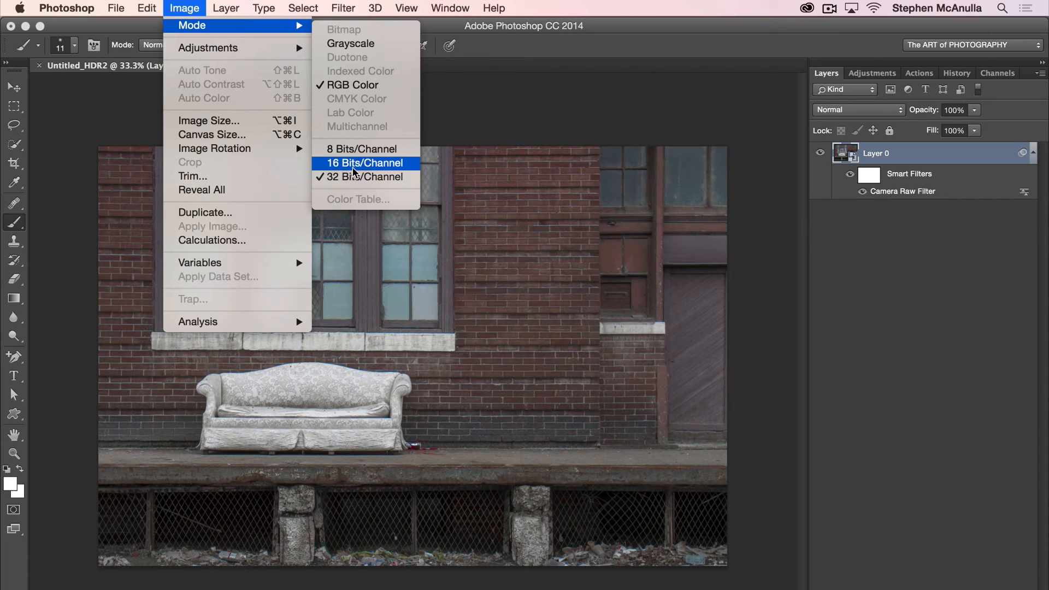
mouse_move(360, 7)
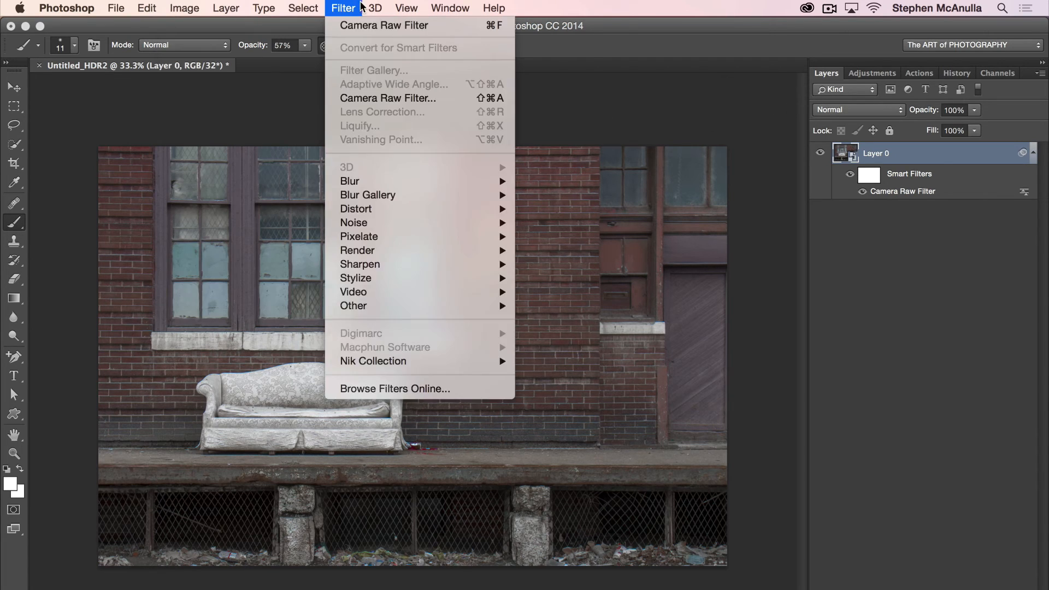
mouse_move(415, 195)
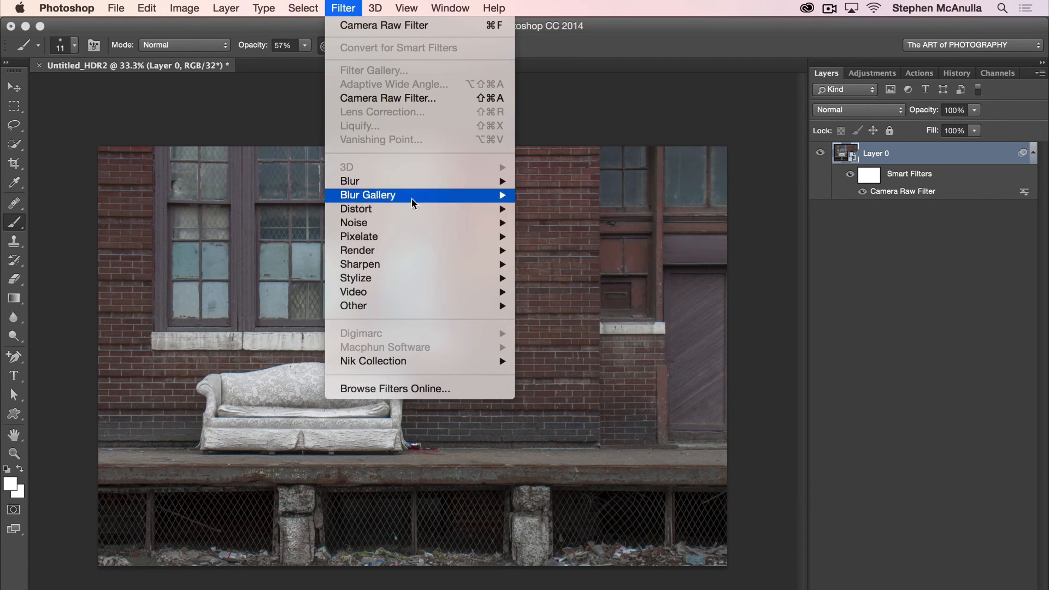
mouse_move(395, 263)
mouse_move(476, 252)
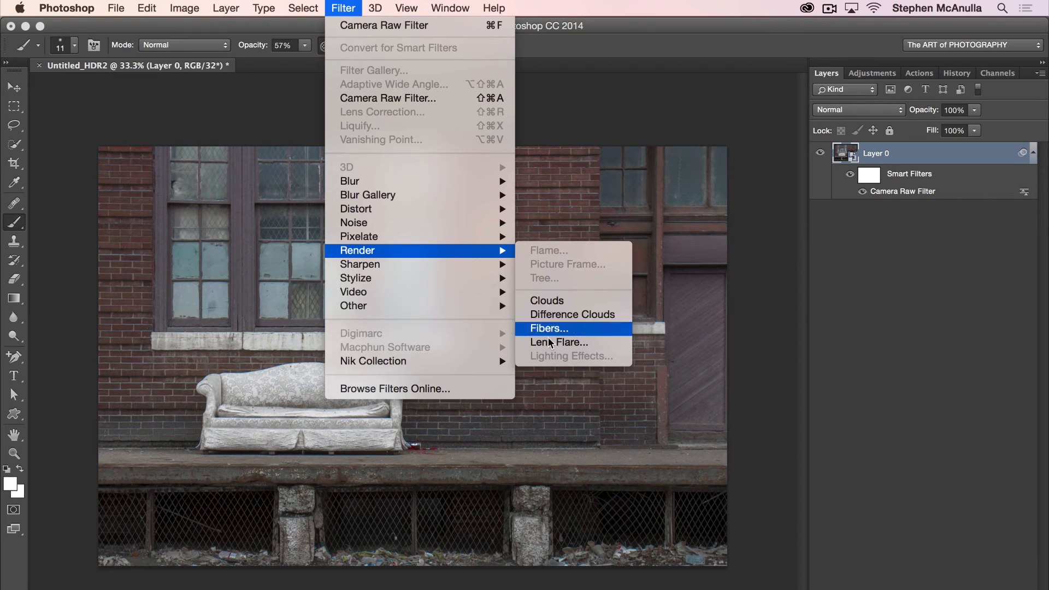
mouse_move(453, 190)
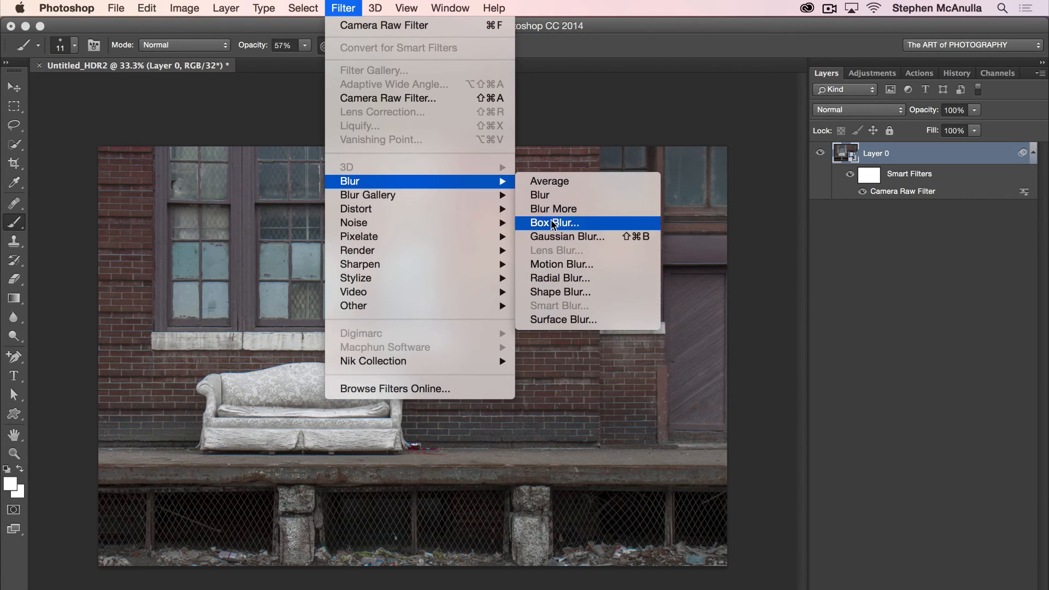
mouse_move(453, 213)
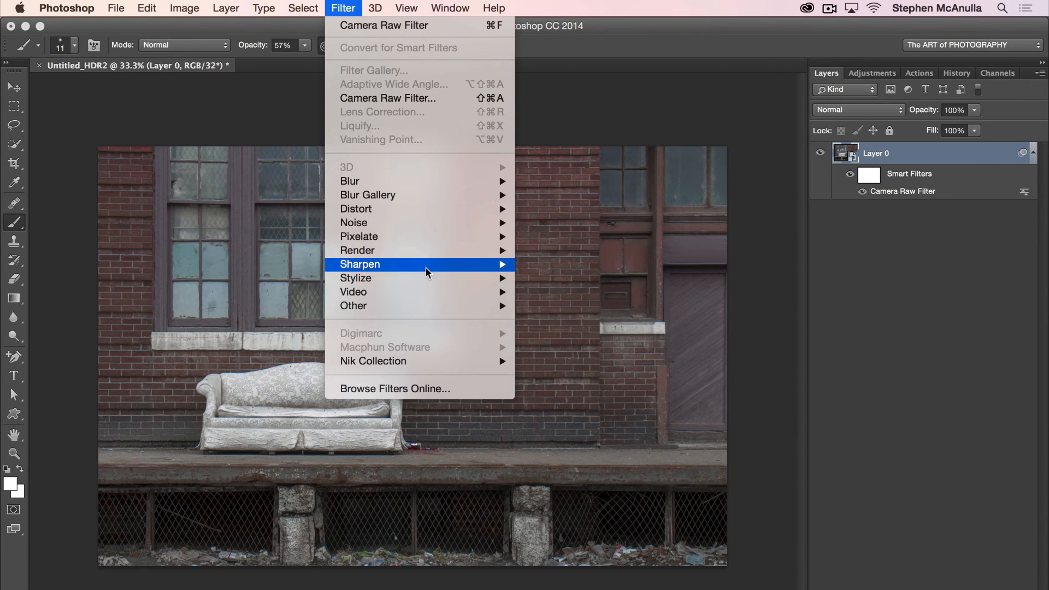
mouse_move(420, 293)
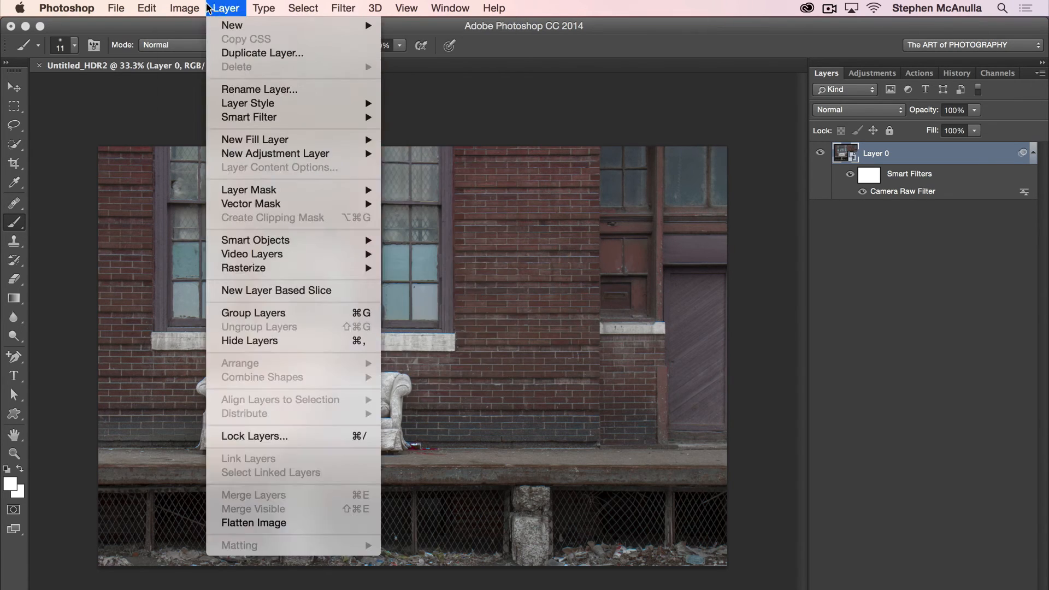
Convert the document to 16 bits per channel, merging its layers and choosing Exposure and Gamma as the HDR Toning method
mouse_move(184, 8)
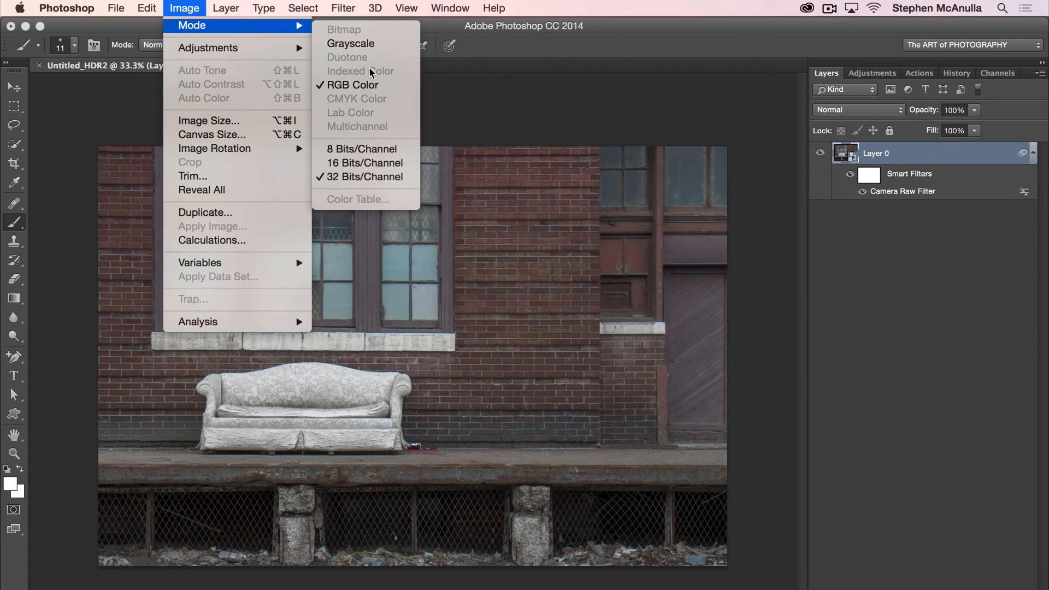
click(349, 162)
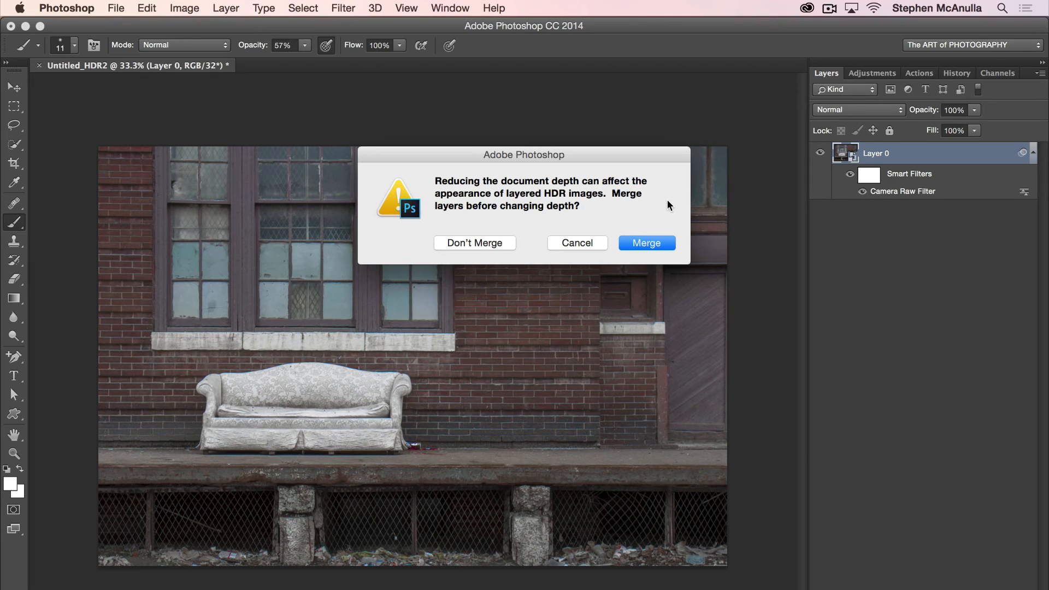
click(643, 244)
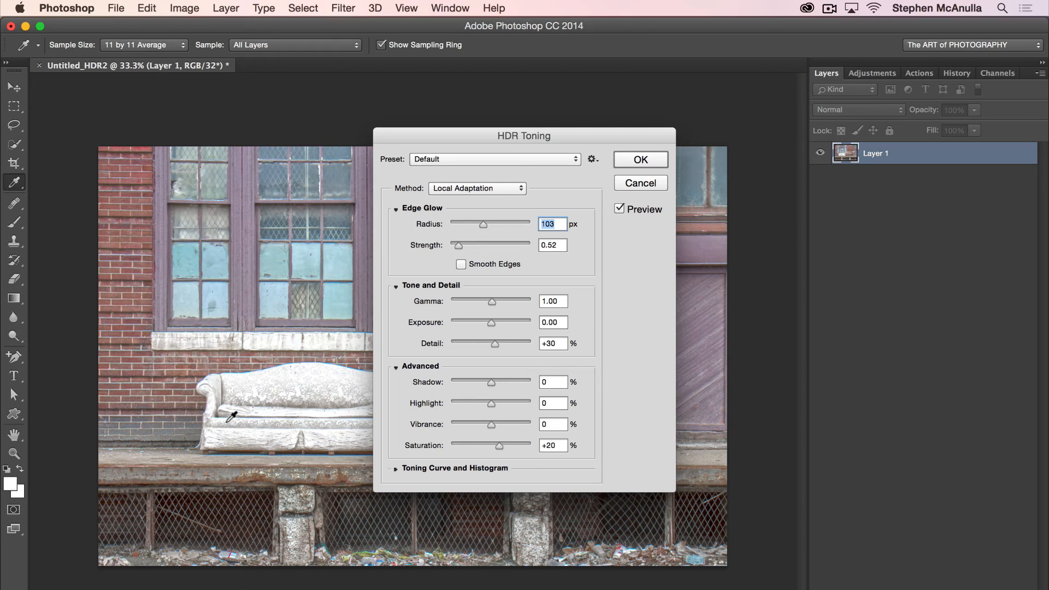
click(464, 184)
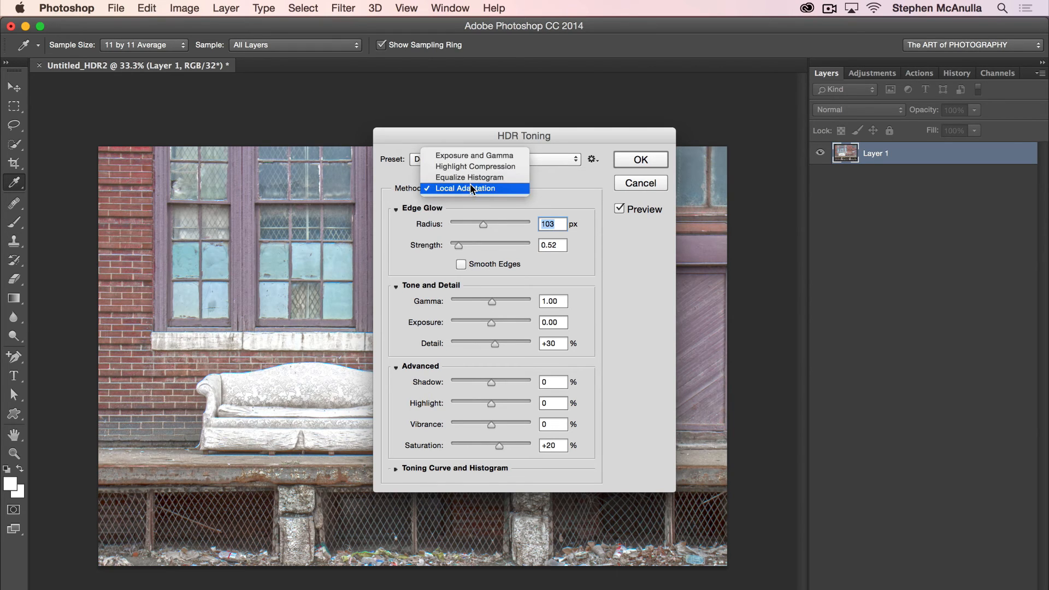
click(500, 155)
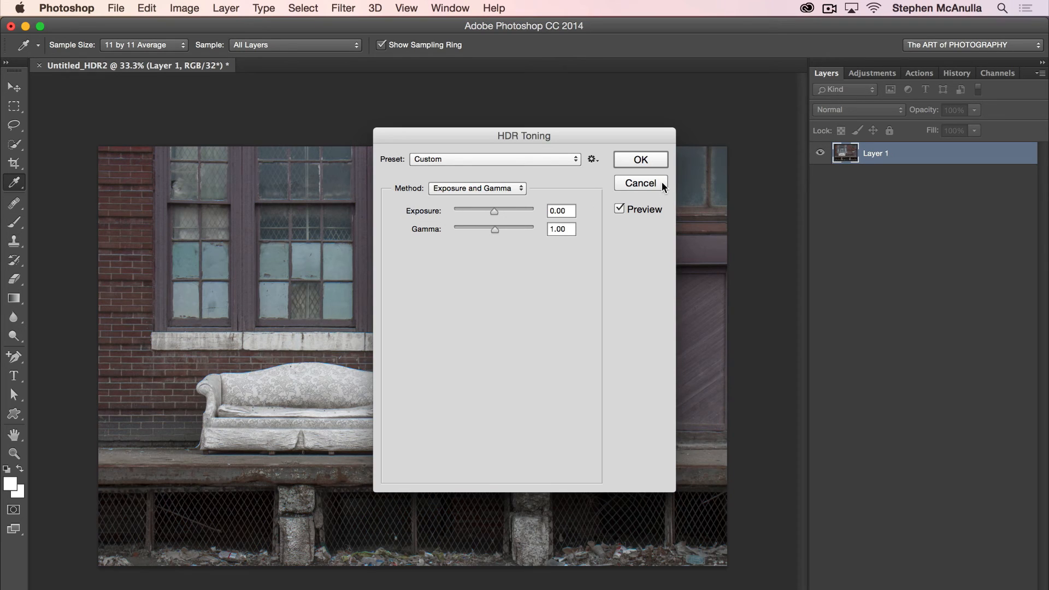
Compare the image with the HDR Toning preview off and on, and apply the toning
click(620, 208)
click(620, 209)
click(620, 209)
click(620, 209)
click(620, 208)
click(621, 208)
click(620, 208)
click(620, 208)
click(642, 164)
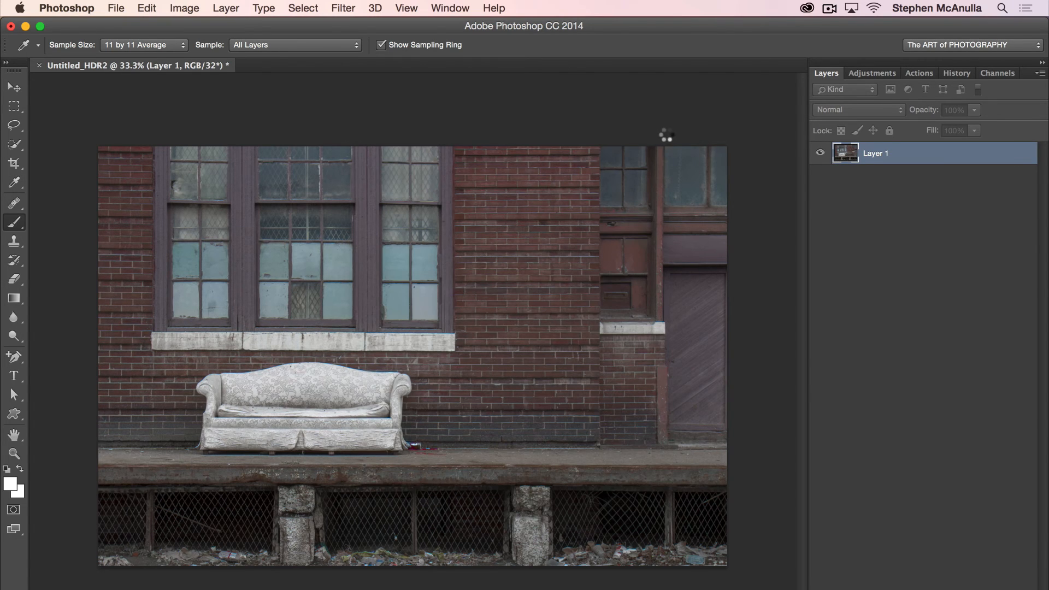
key(b)
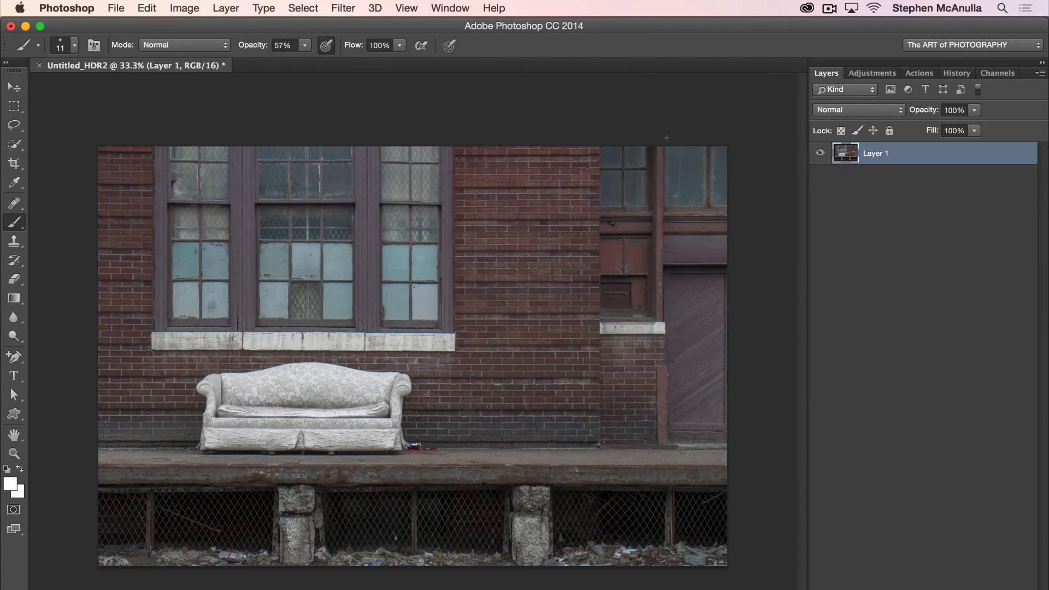
click(343, 7)
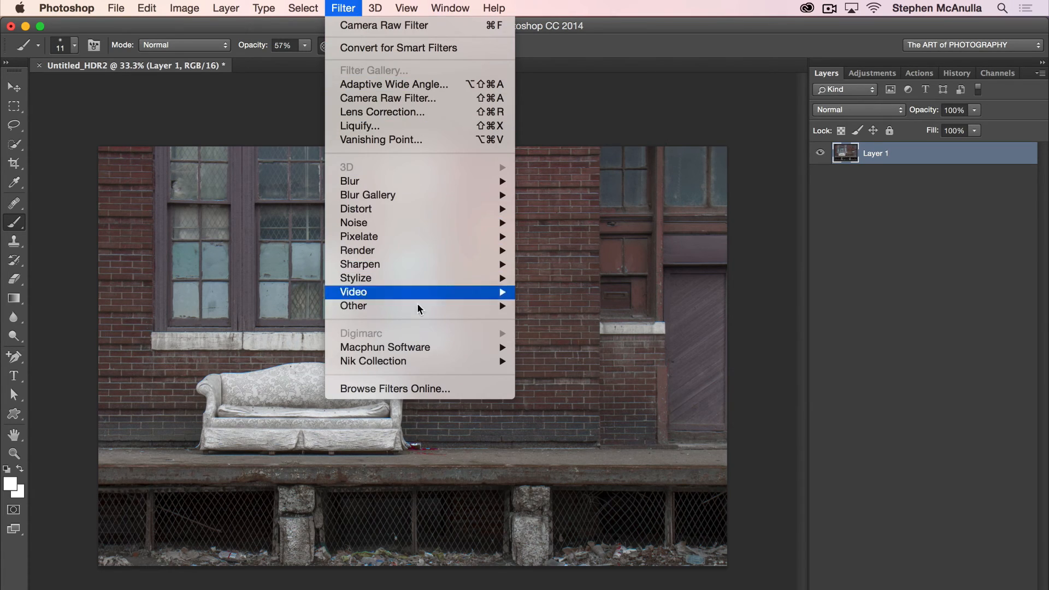
mouse_move(408, 349)
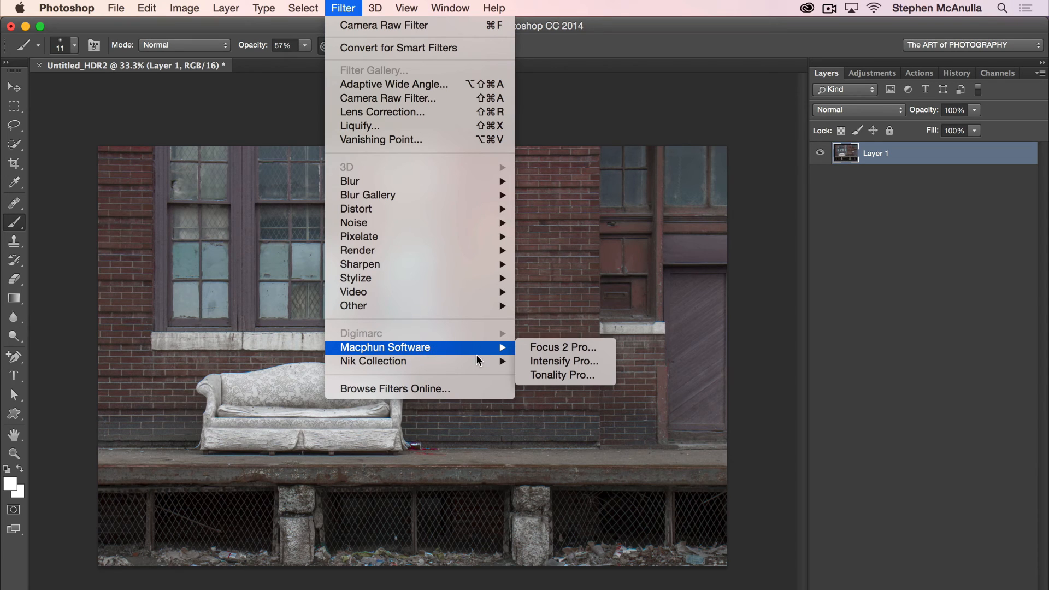
mouse_move(479, 368)
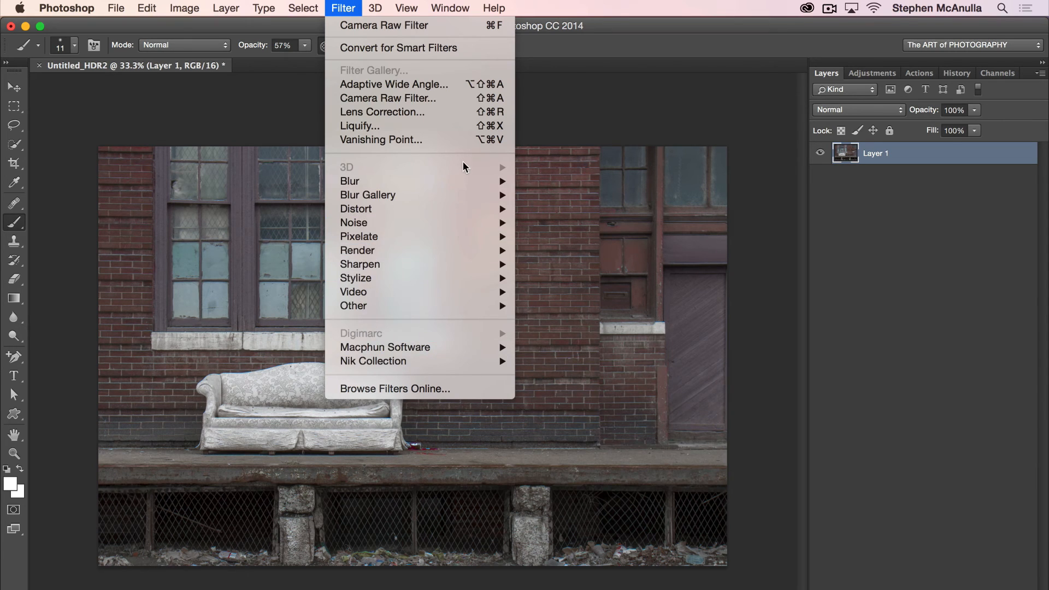
mouse_move(494, 228)
click(845, 148)
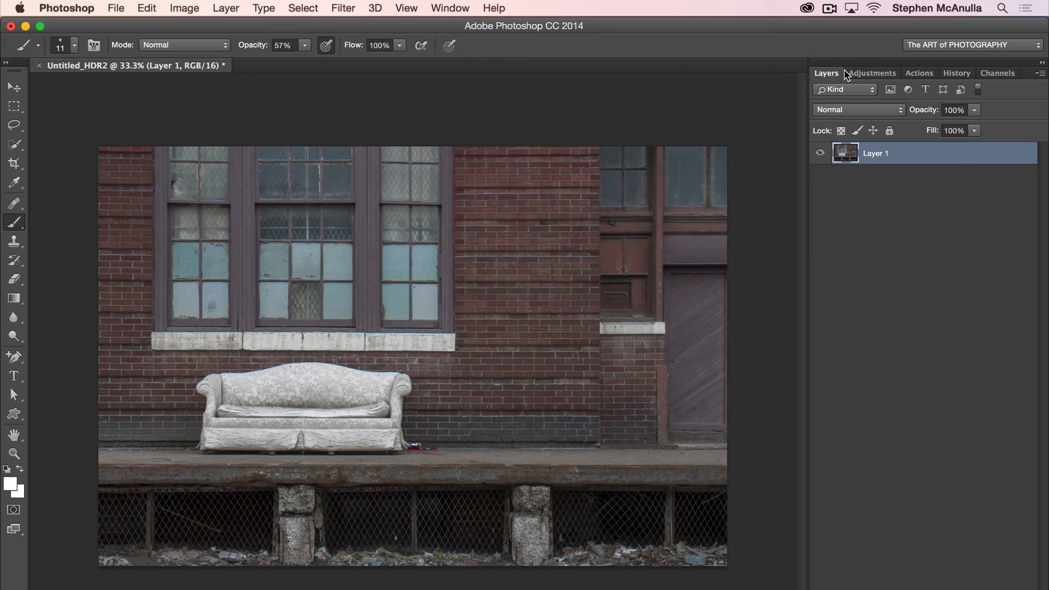
Add a Curves adjustment layer with an RGB curve that darkens the shadows and keeps the midtones slightly lifted for more contrast
click(867, 74)
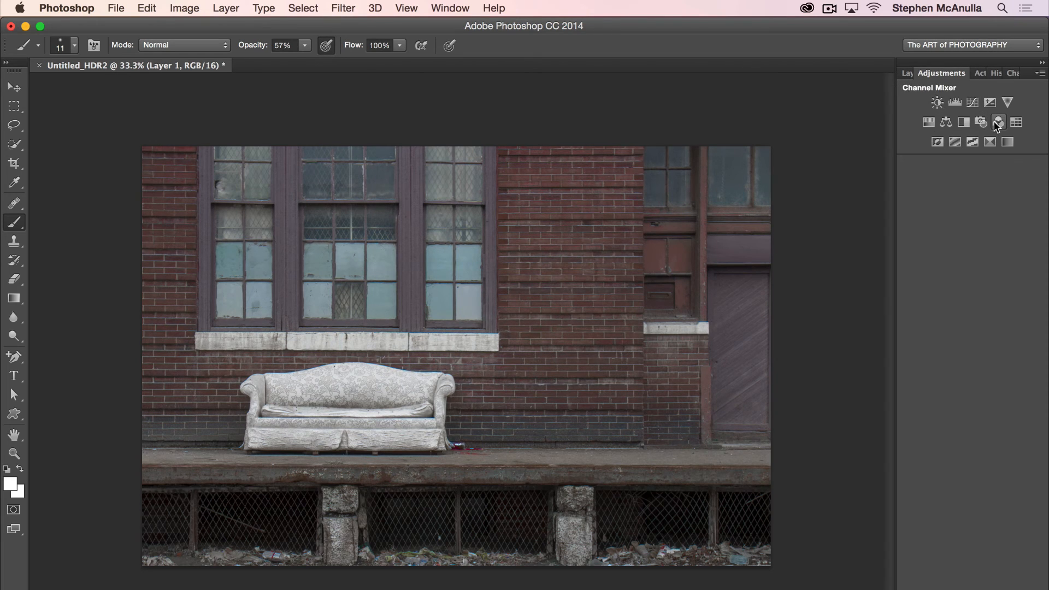
click(972, 103)
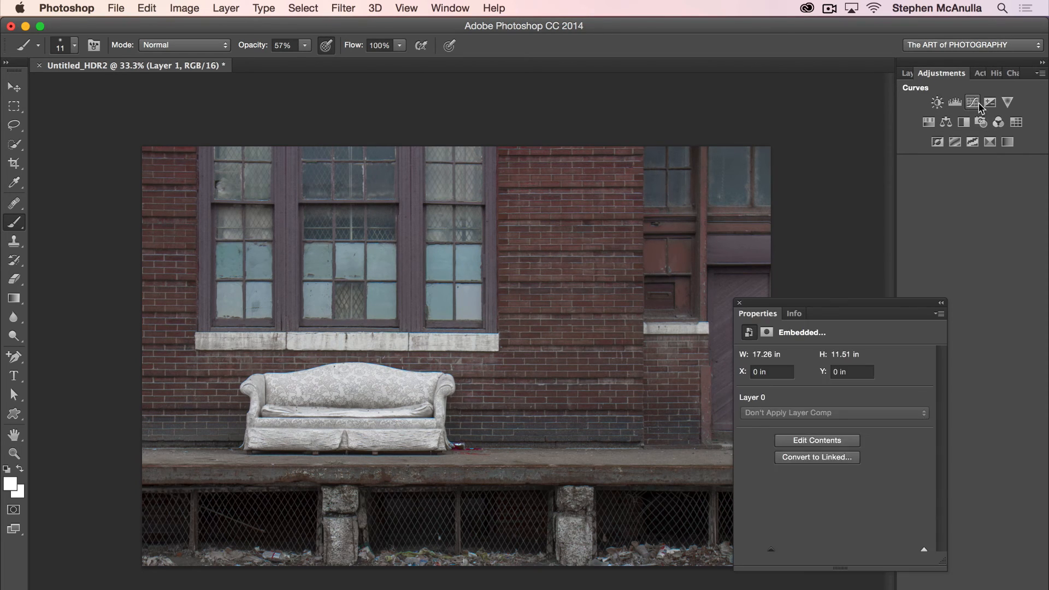
drag(798, 501, 801, 506)
drag(876, 437, 875, 434)
drag(804, 510, 802, 515)
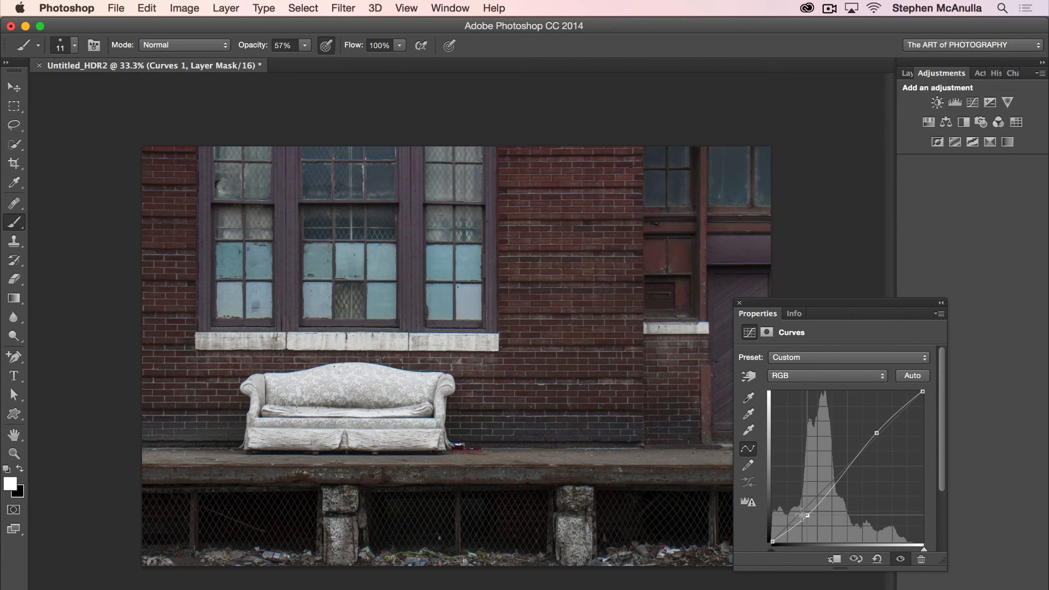
drag(842, 476, 840, 471)
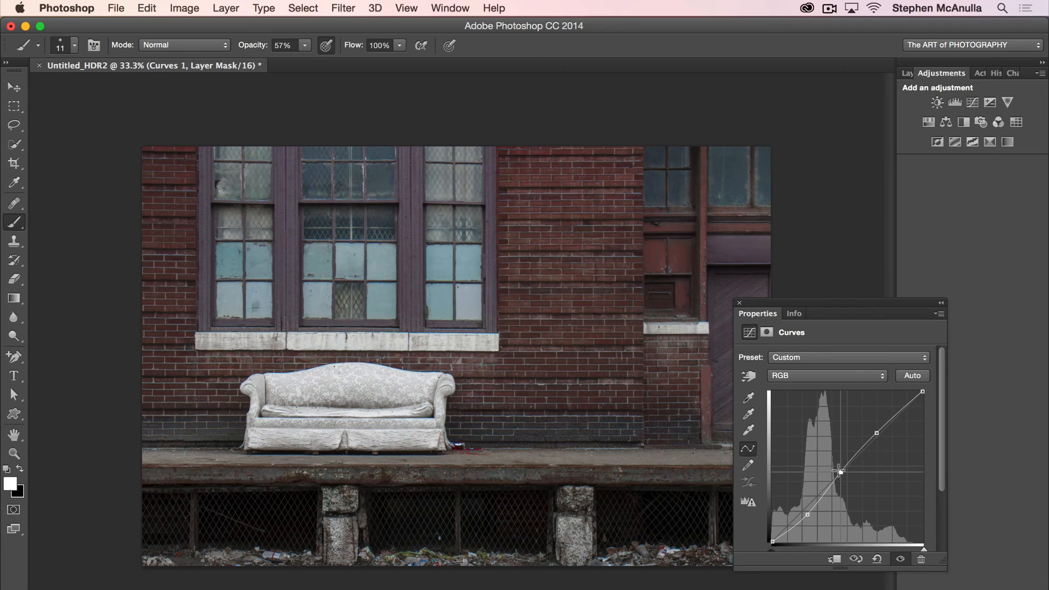
click(739, 303)
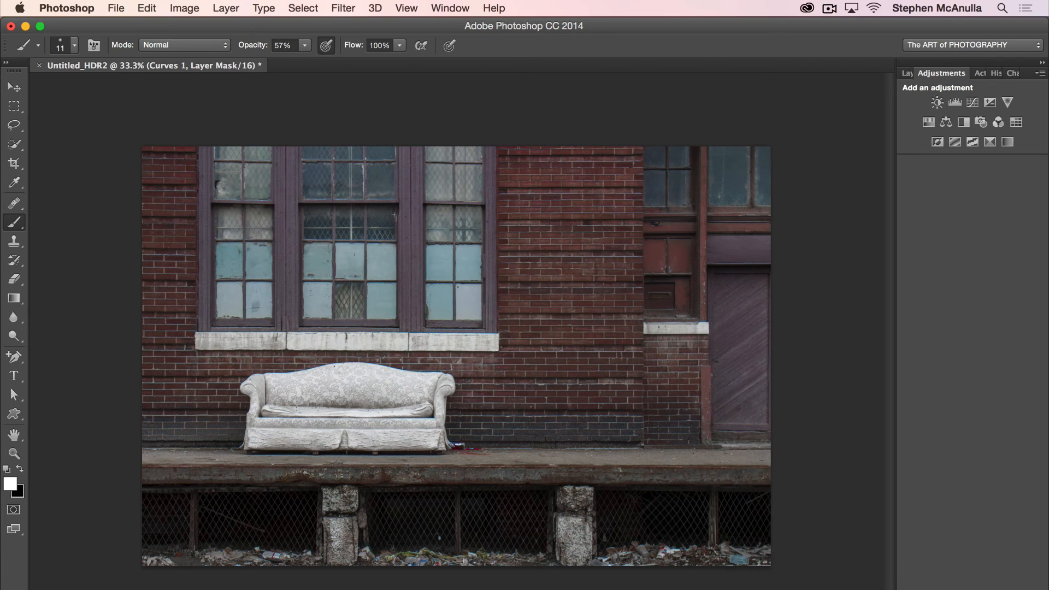
Paint black over the sofa on the Curves 1 layer mask to hide the adjustment there
click(906, 73)
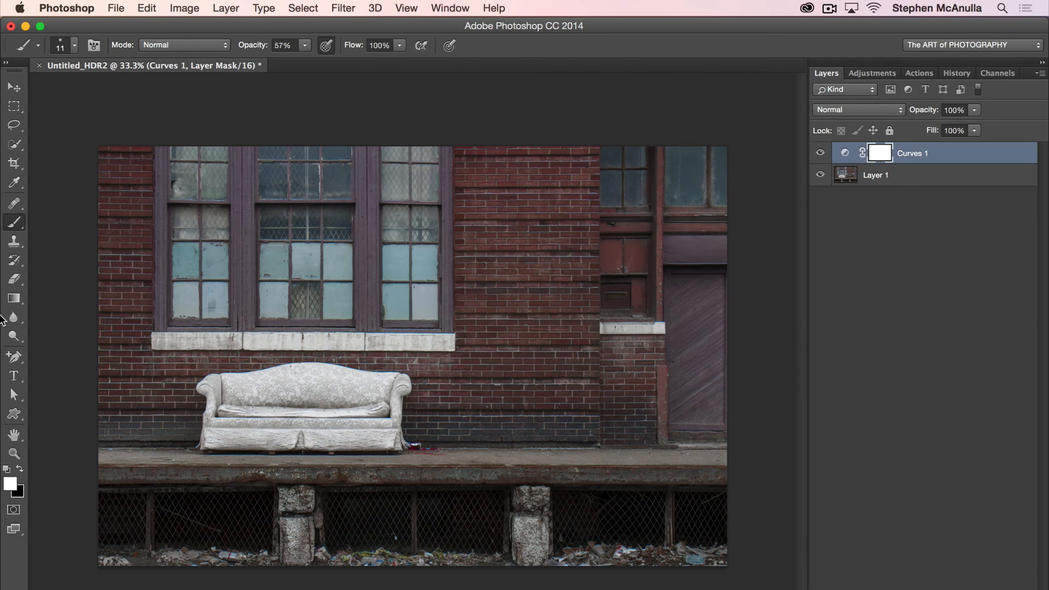
key(x)
drag(330, 394, 384, 401)
click(327, 386)
mouse_move(327, 388)
mouse_down()
mouse_move(252, 396)
mouse_move(385, 395)
mouse_move(314, 386)
mouse_move(221, 394)
mouse_move(244, 429)
mouse_move(375, 432)
mouse_move(337, 389)
mouse_move(317, 383)
mouse_up()
Compare the image with and without the Curves 1 layer, and set that layer's opacity to 46%
click(820, 152)
click(820, 153)
click(819, 153)
click(819, 153)
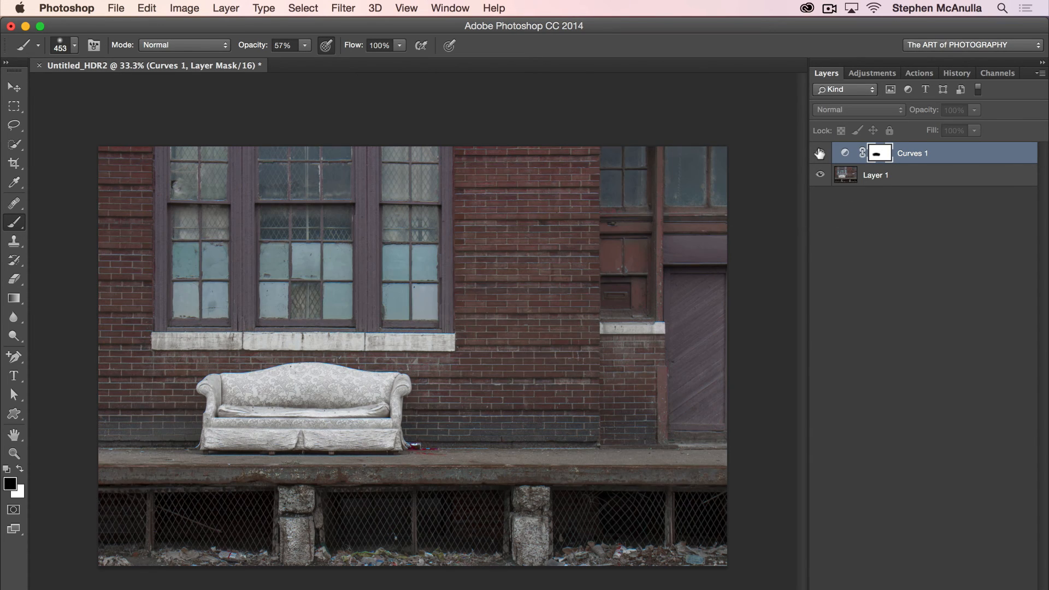
click(821, 153)
click(821, 153)
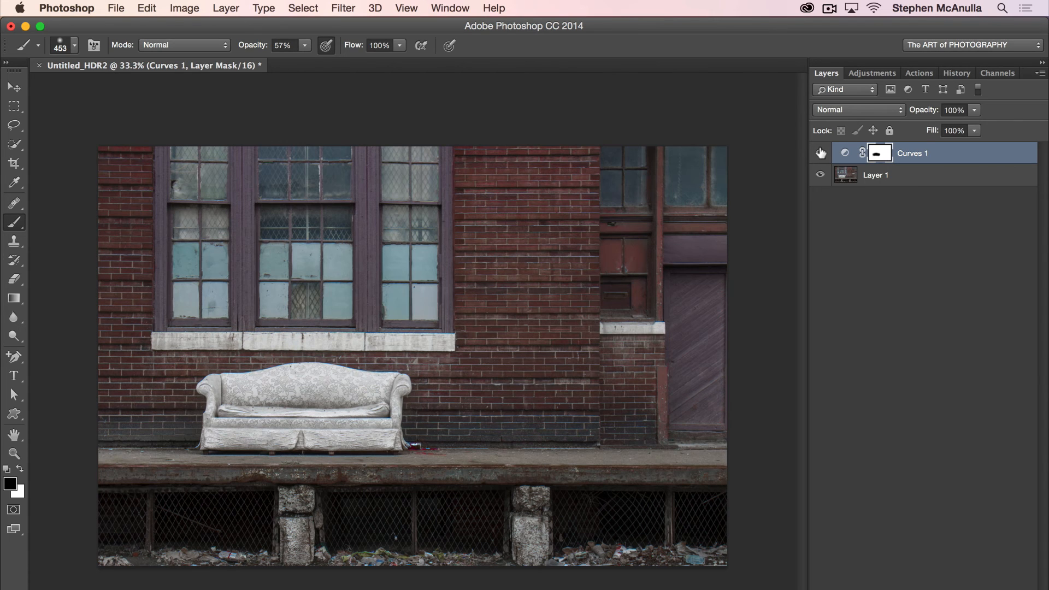
click(821, 153)
click(820, 153)
click(976, 110)
drag(977, 112, 937, 118)
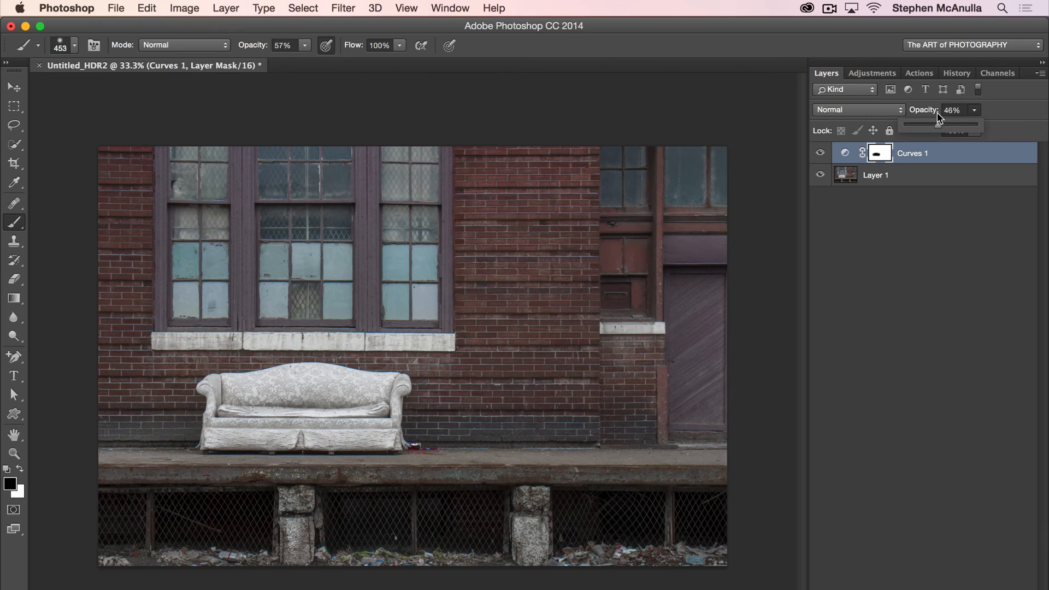
Add a Black & White adjustment layer with Reds 31, Yellows -64, Greens -87, Cyans -32 and Blues 33
click(872, 72)
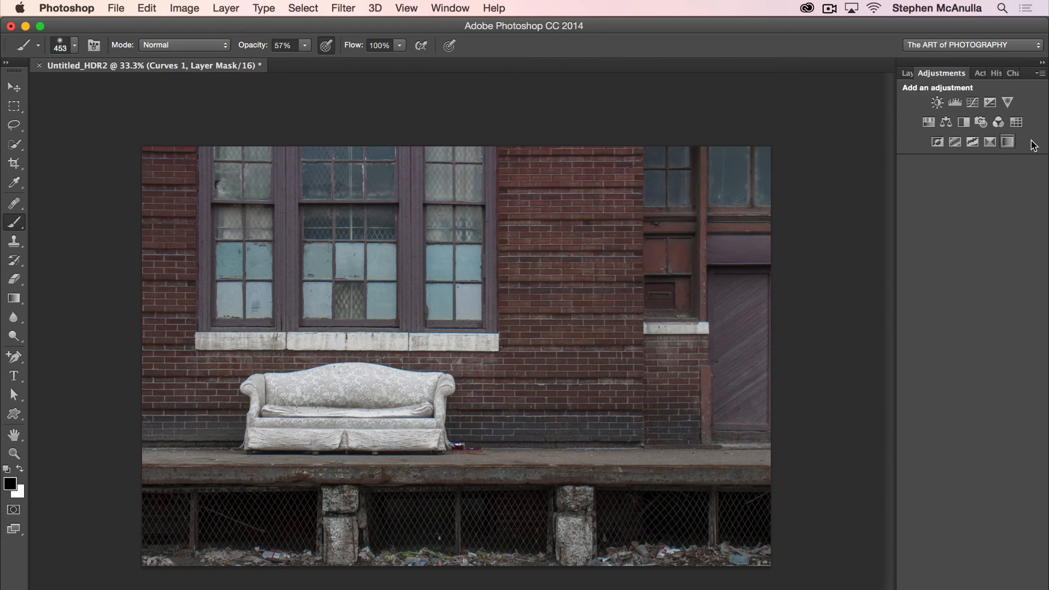
click(966, 124)
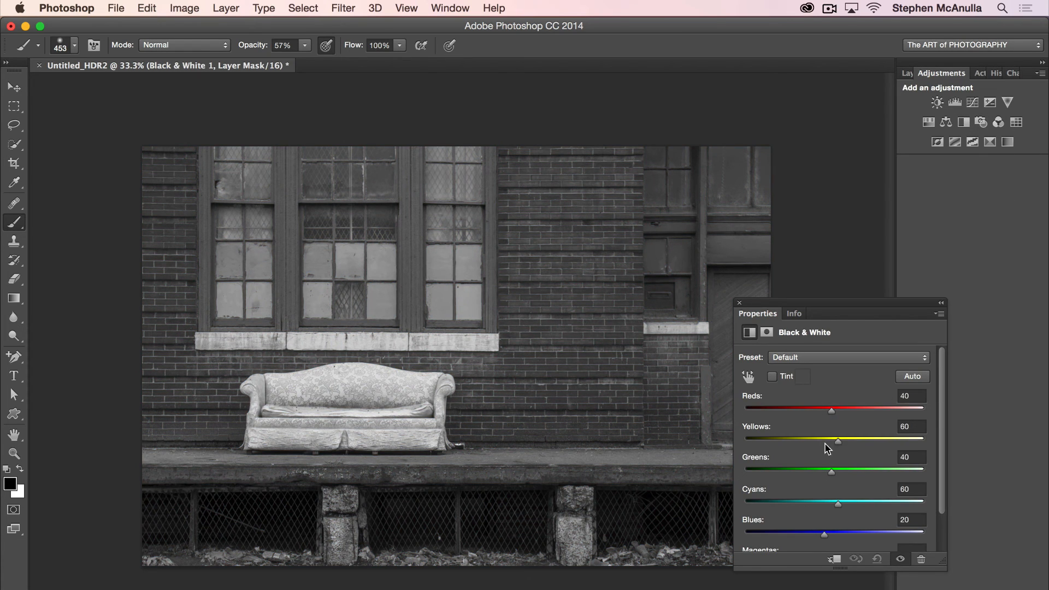
drag(835, 440, 828, 415)
drag(833, 477, 806, 501)
click(783, 463)
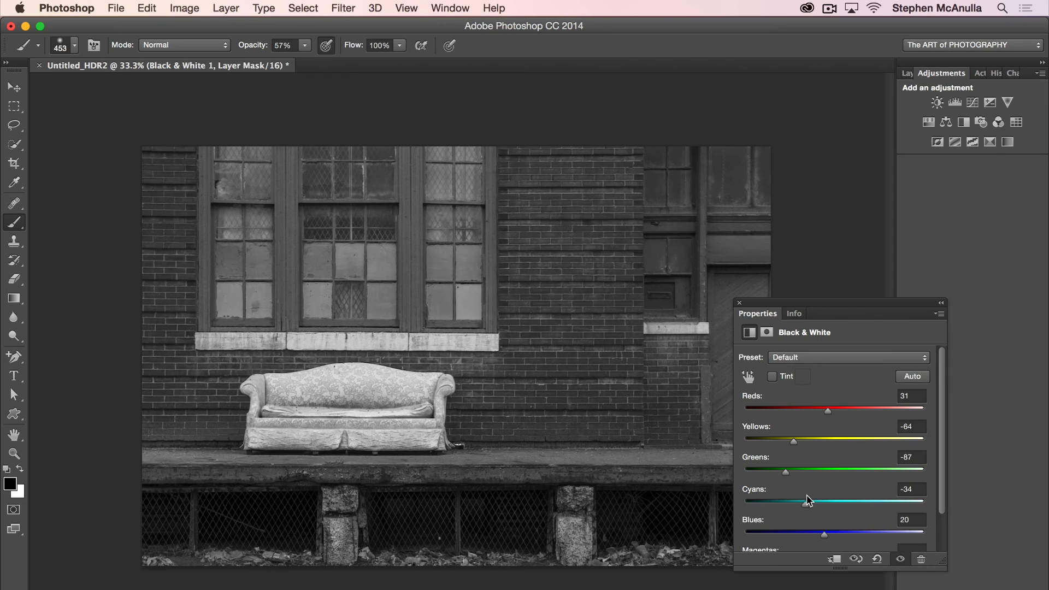
drag(807, 534, 826, 534)
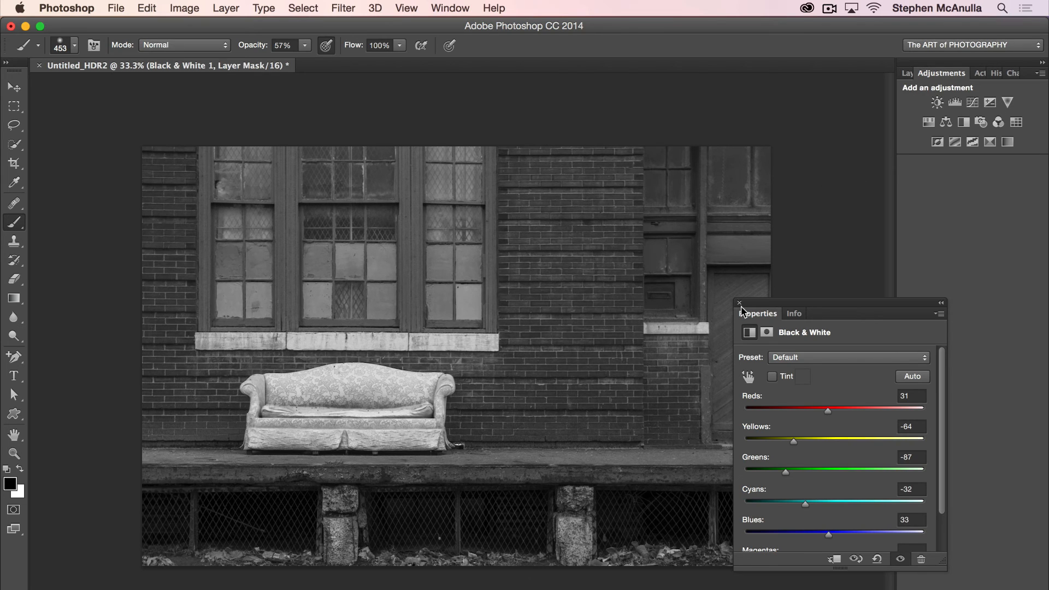
Add a Hue/Saturation adjustment layer with Colorize enabled, hue 15 and saturation 5 for a subtle sepia tone
click(938, 121)
click(811, 493)
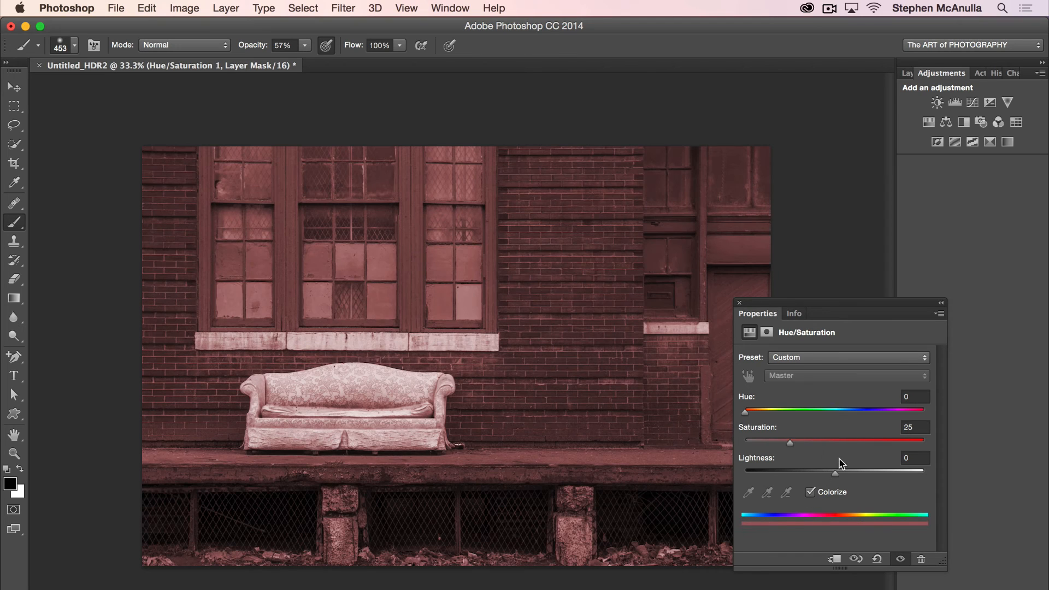
drag(748, 410, 751, 411)
drag(791, 445, 742, 437)
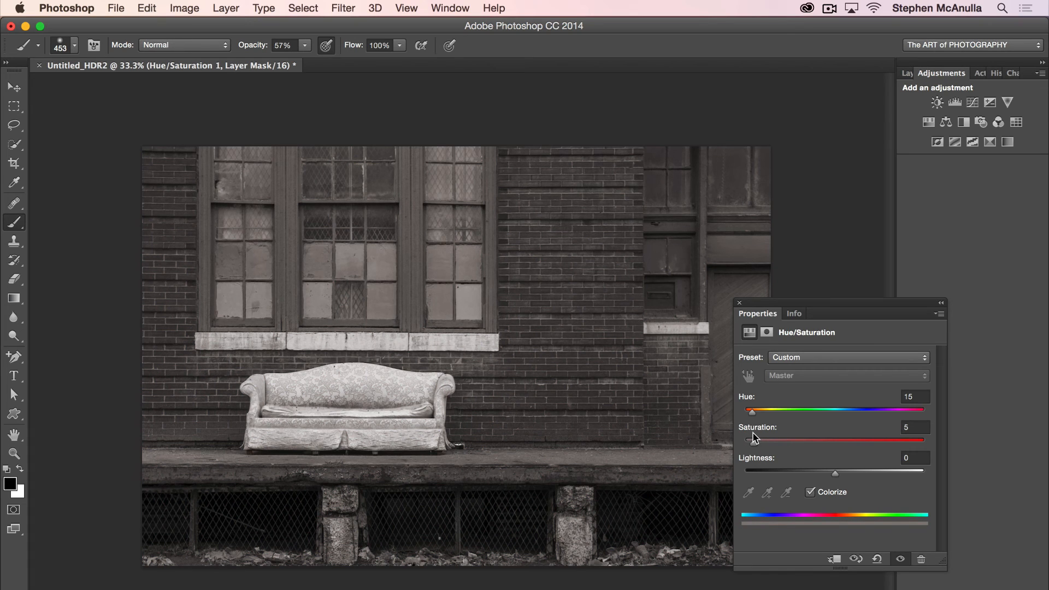
click(739, 303)
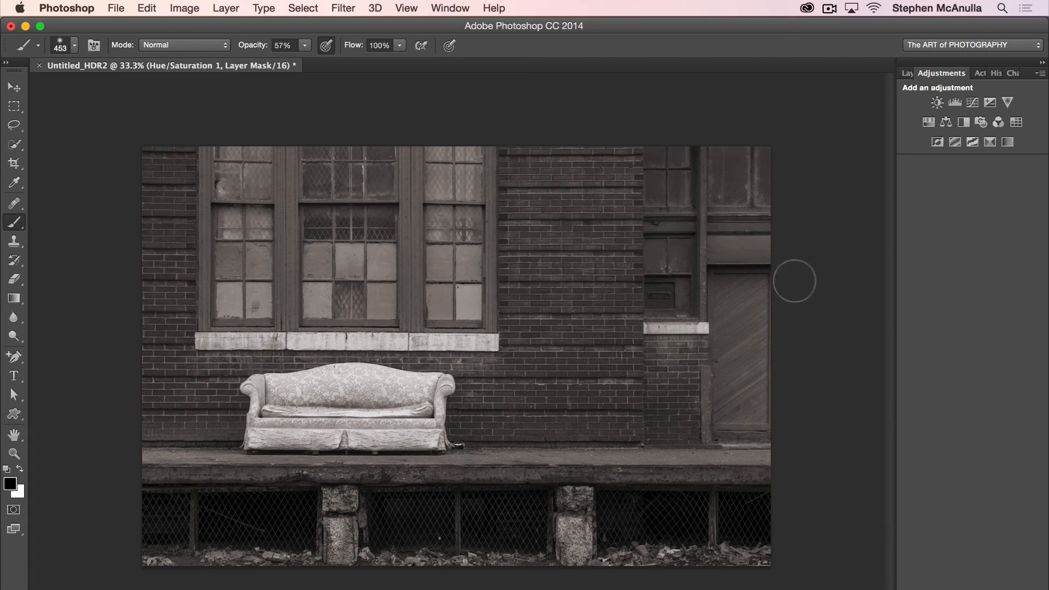
Stamp all visible layers into a new layer above Hue/Saturation 1 and open it in the Camera Raw Filter
click(907, 73)
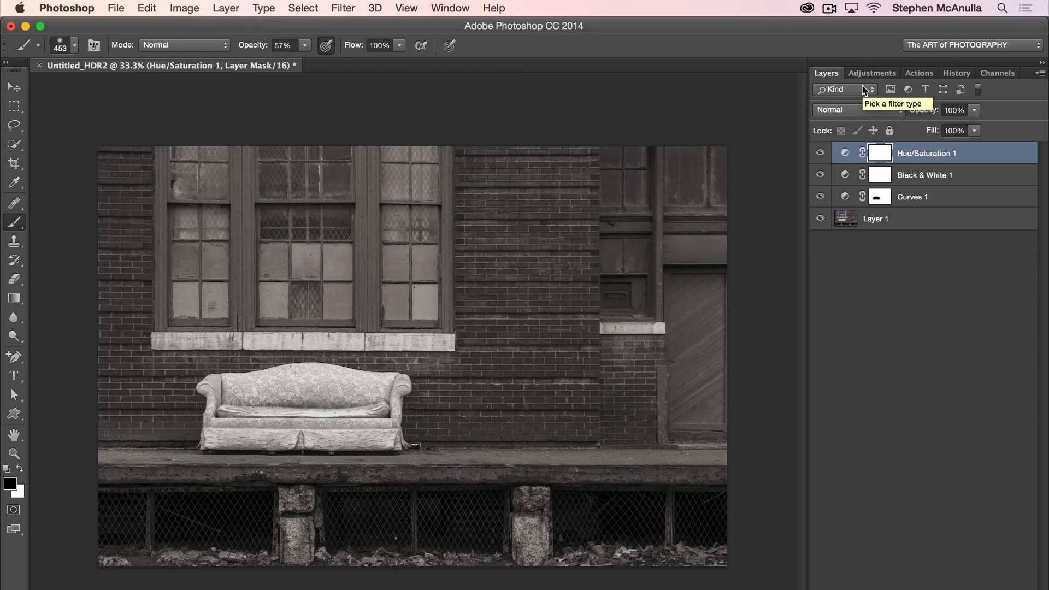
key(super+alt+shift+e)
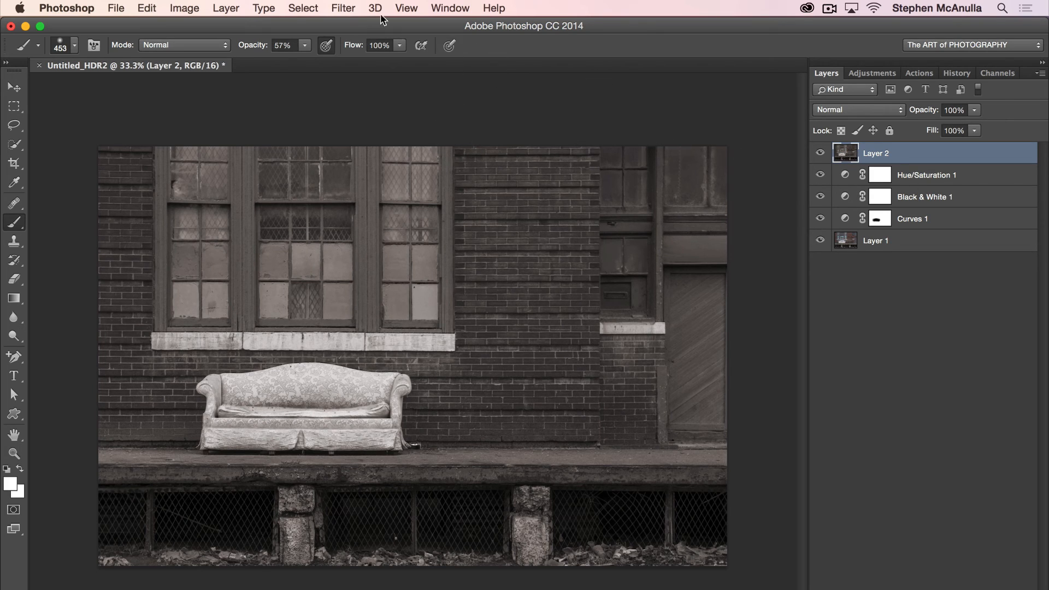
click(343, 8)
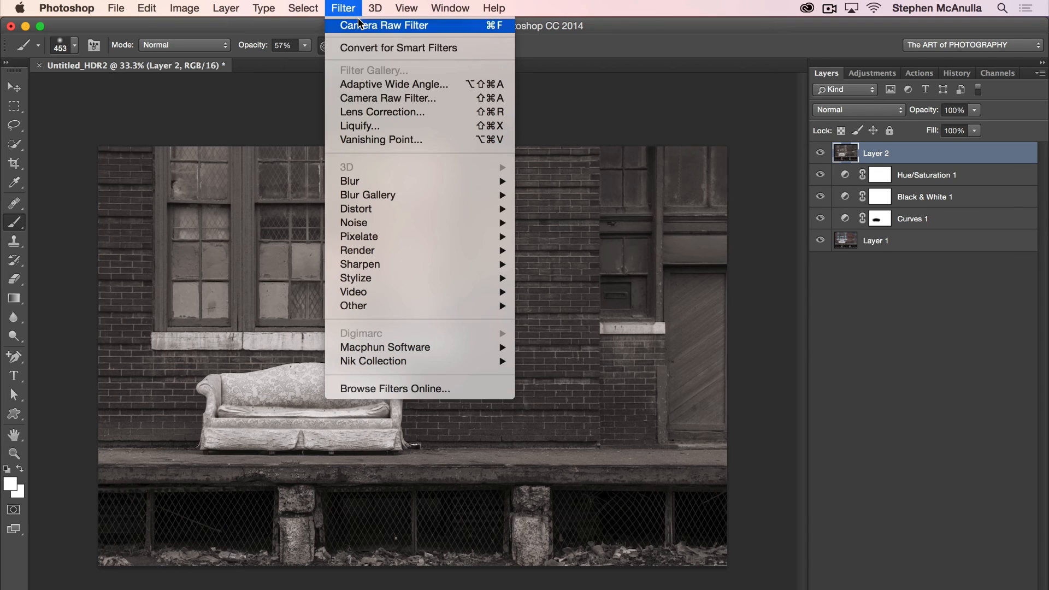
click(378, 105)
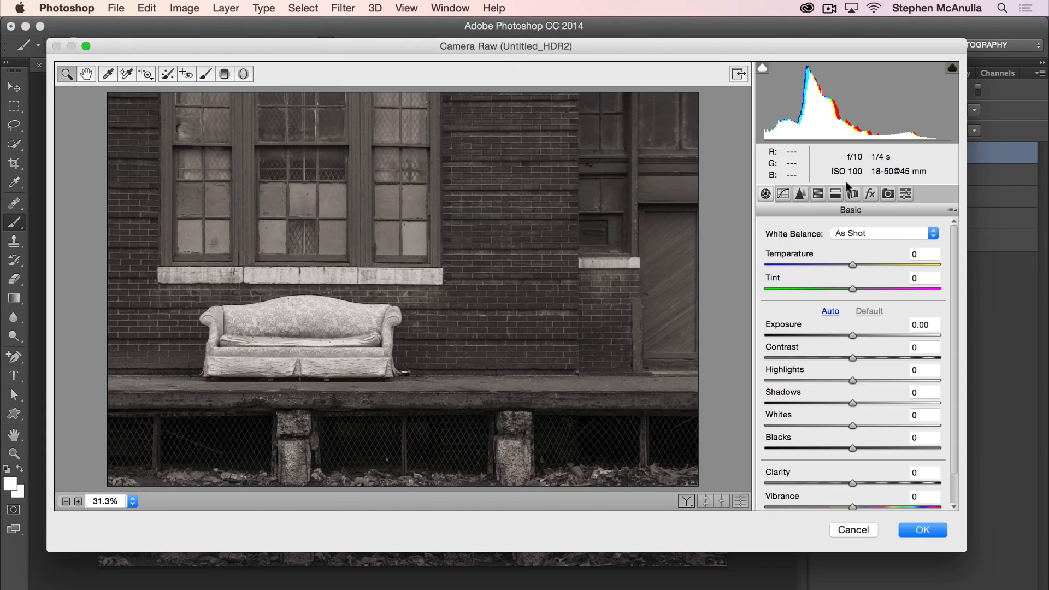
Add a Highlight Priority post-crop vignette with amount -30, midpoint 5, roundness -72 and feather 70
click(853, 194)
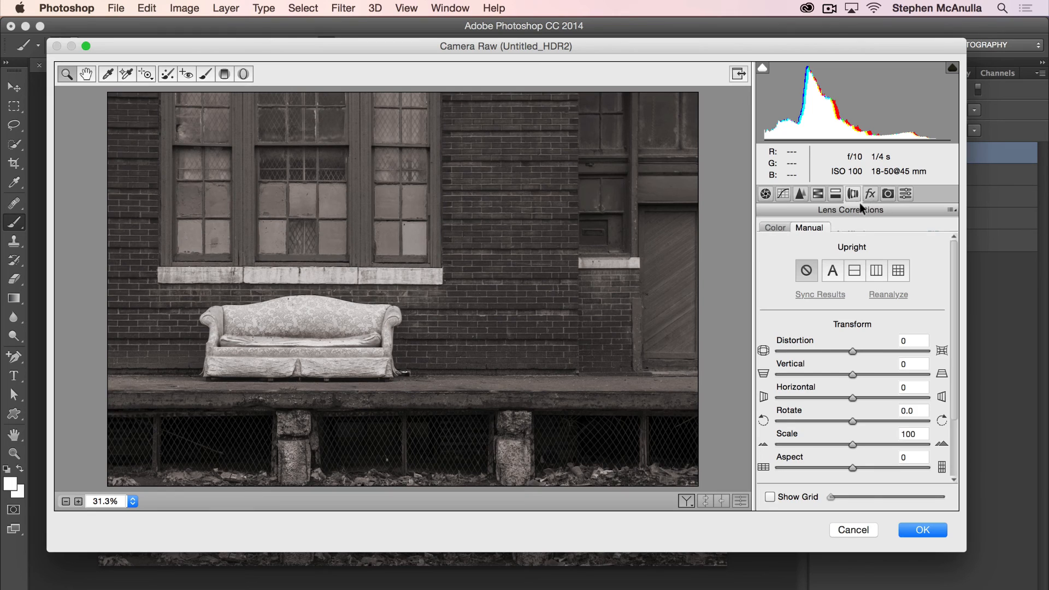
click(869, 194)
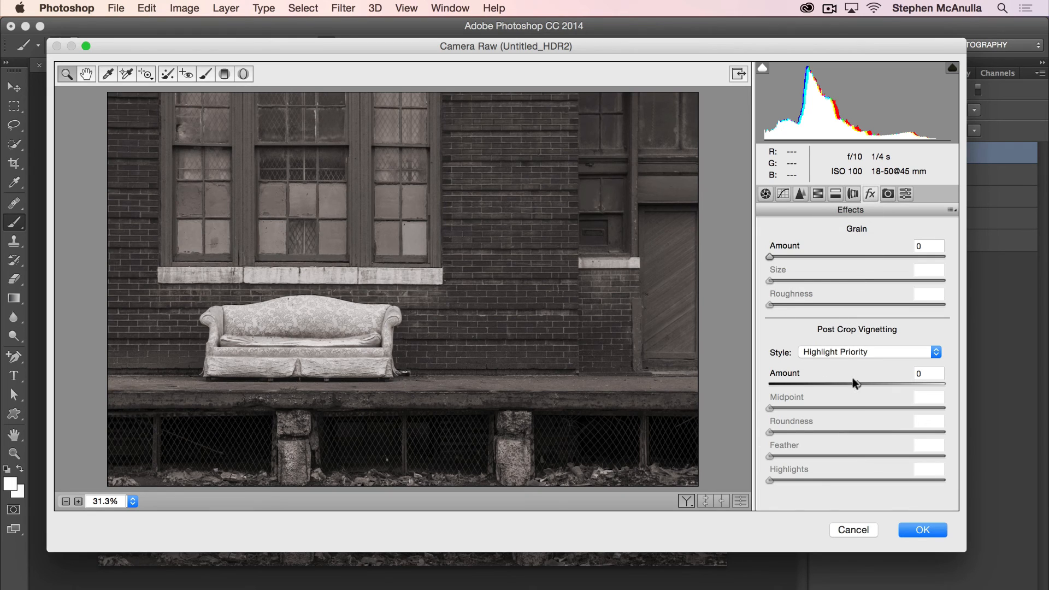
drag(855, 382, 713, 372)
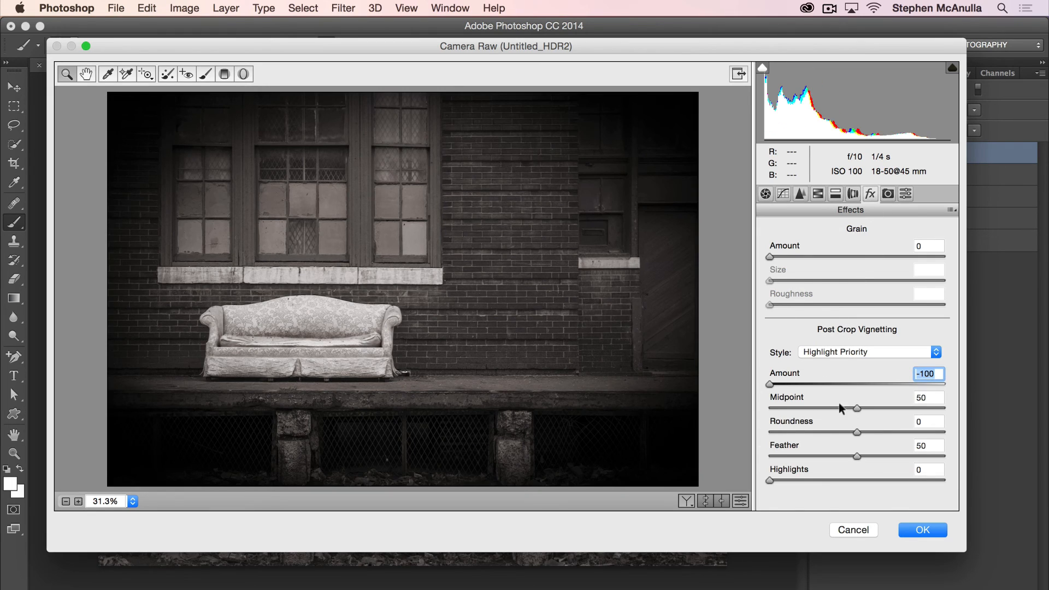
drag(856, 408, 801, 432)
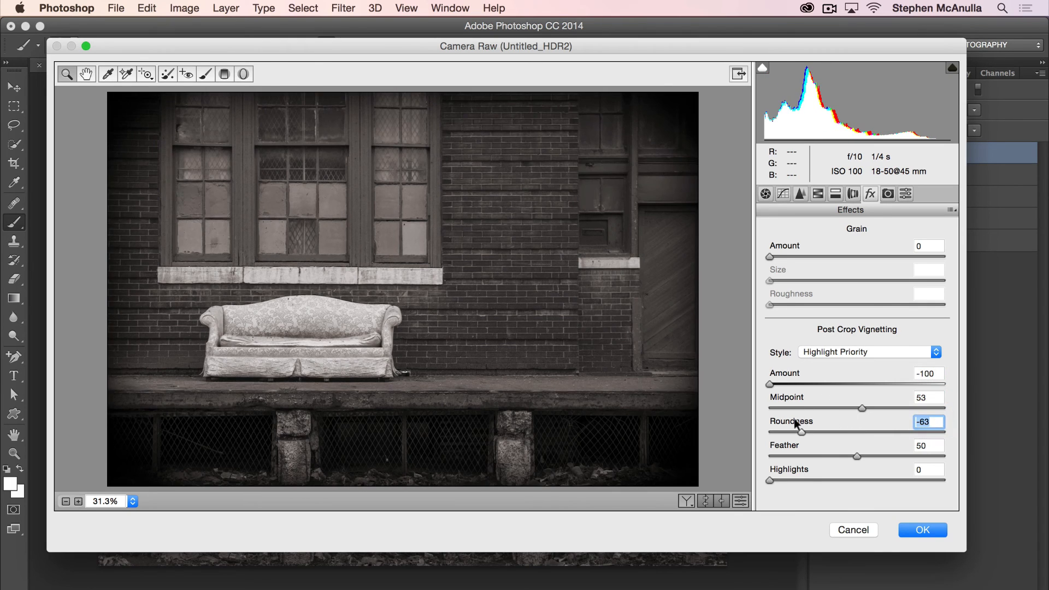
drag(861, 408, 810, 395)
drag(856, 456, 884, 455)
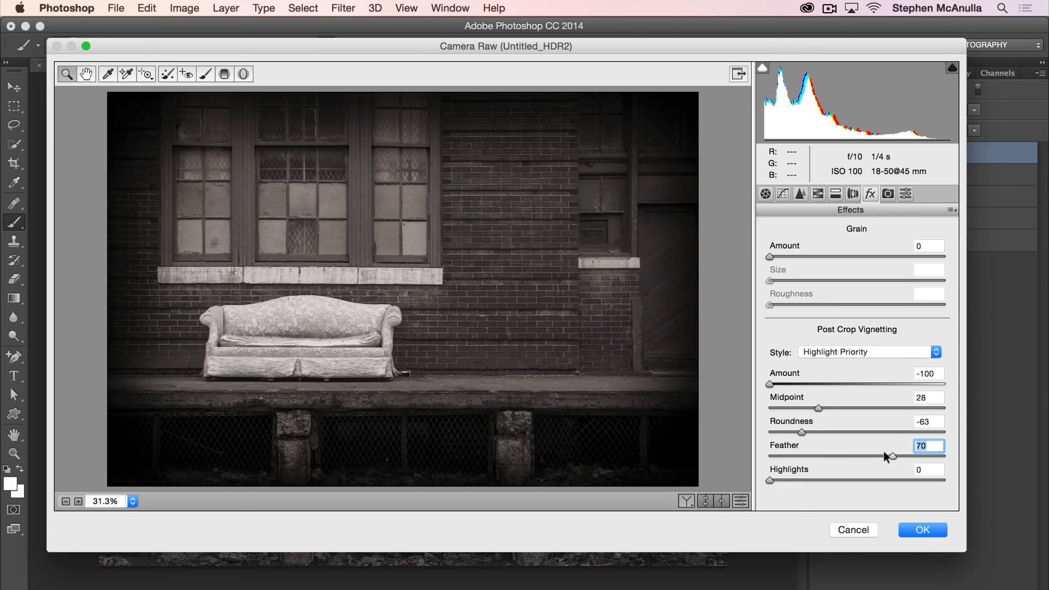
mouse_move(801, 432)
mouse_down()
mouse_move(785, 432)
mouse_move(793, 432)
mouse_move(788, 400)
mouse_move(779, 404)
mouse_move(792, 430)
mouse_up()
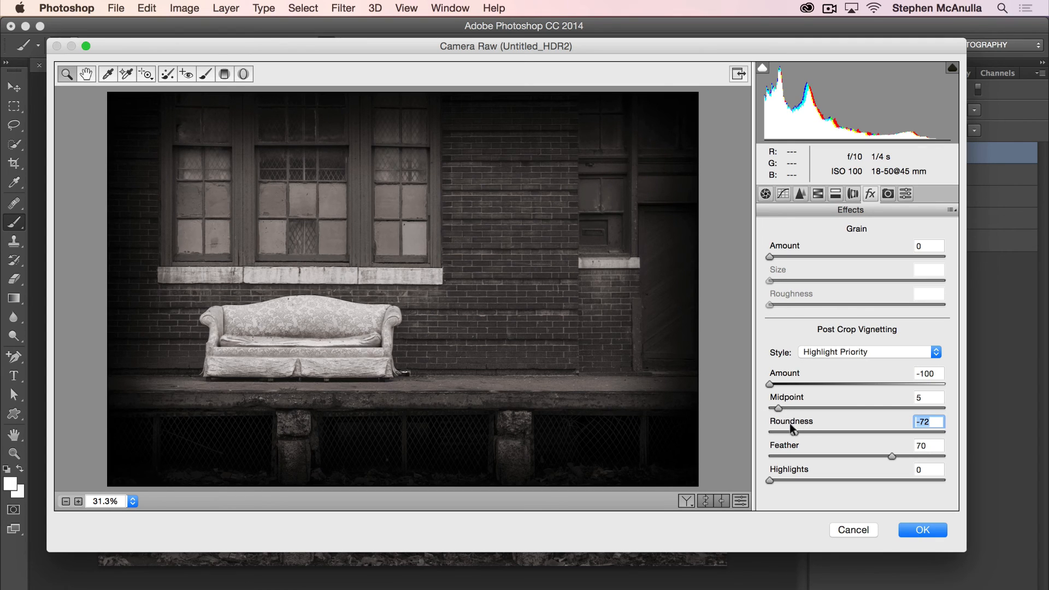
double_click(769, 383)
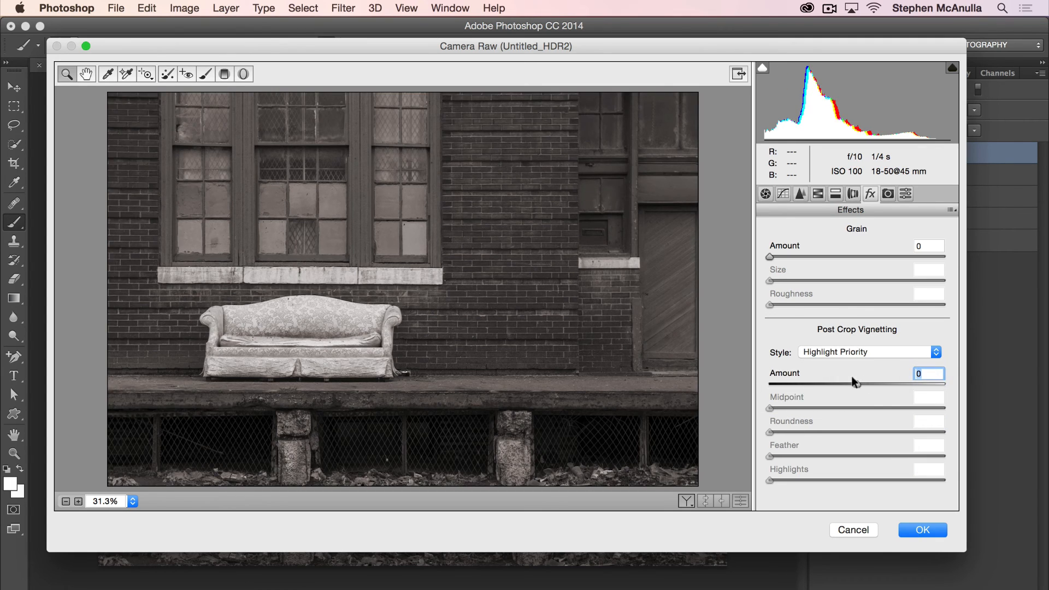
drag(851, 378, 827, 377)
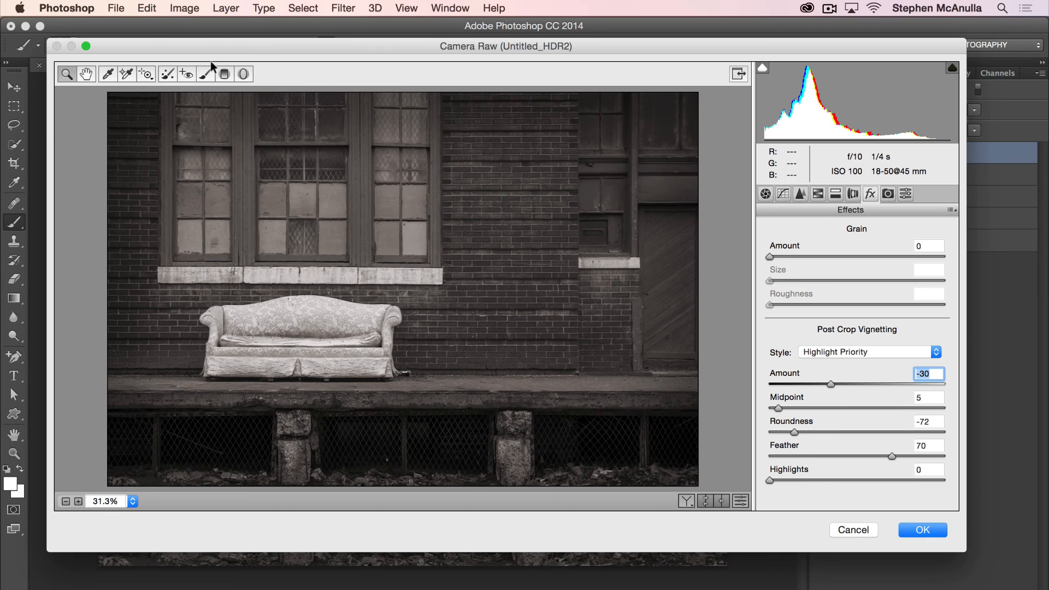
Add a graduated filter from the photo's lower edge up to the sofa seat, hide its overlay and set exposure to -1.65
click(224, 74)
drag(419, 485, 428, 344)
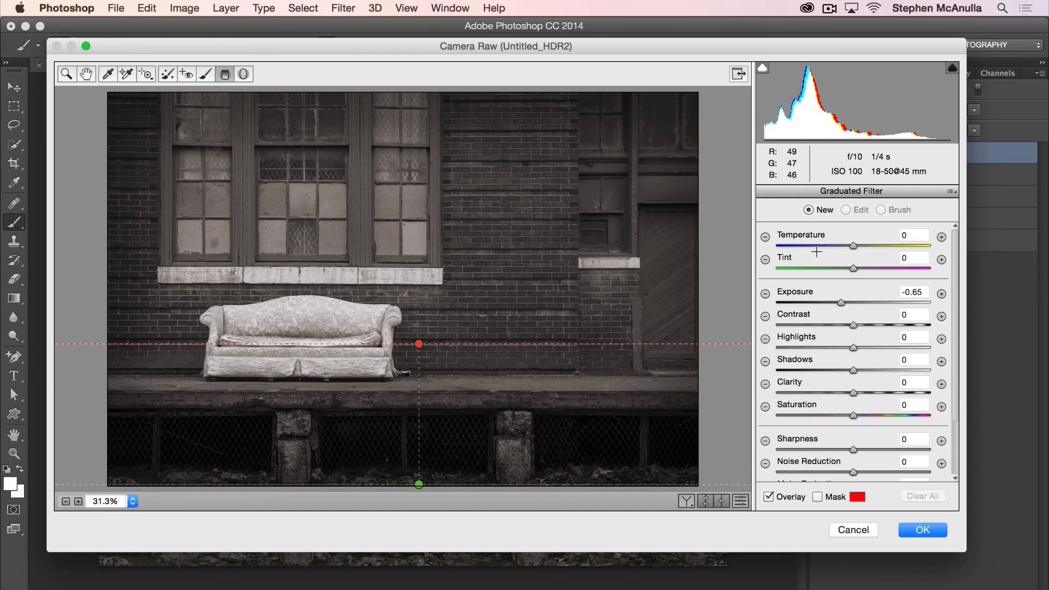
click(831, 302)
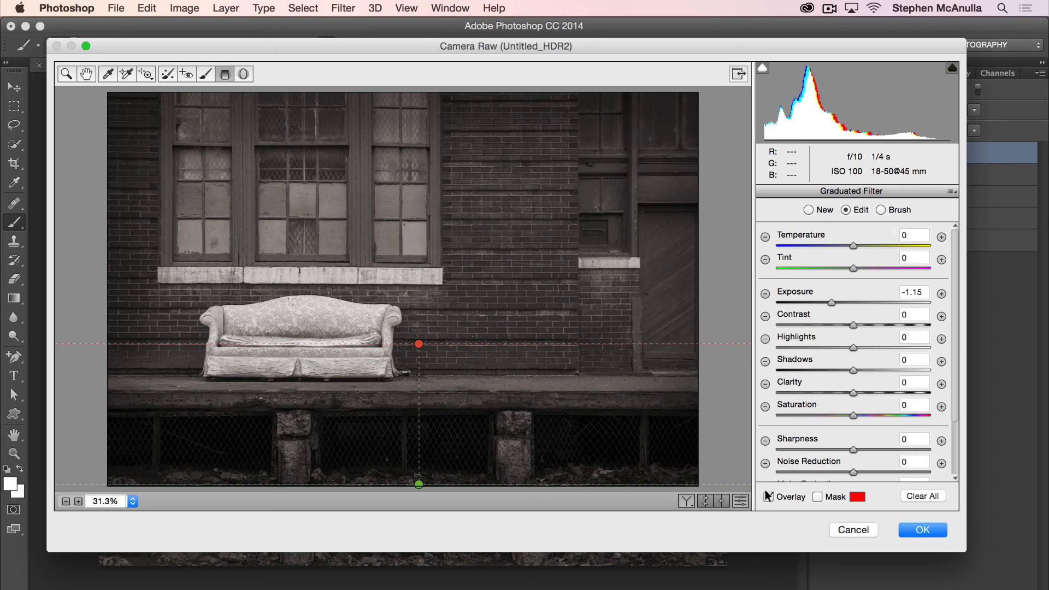
click(769, 497)
click(823, 302)
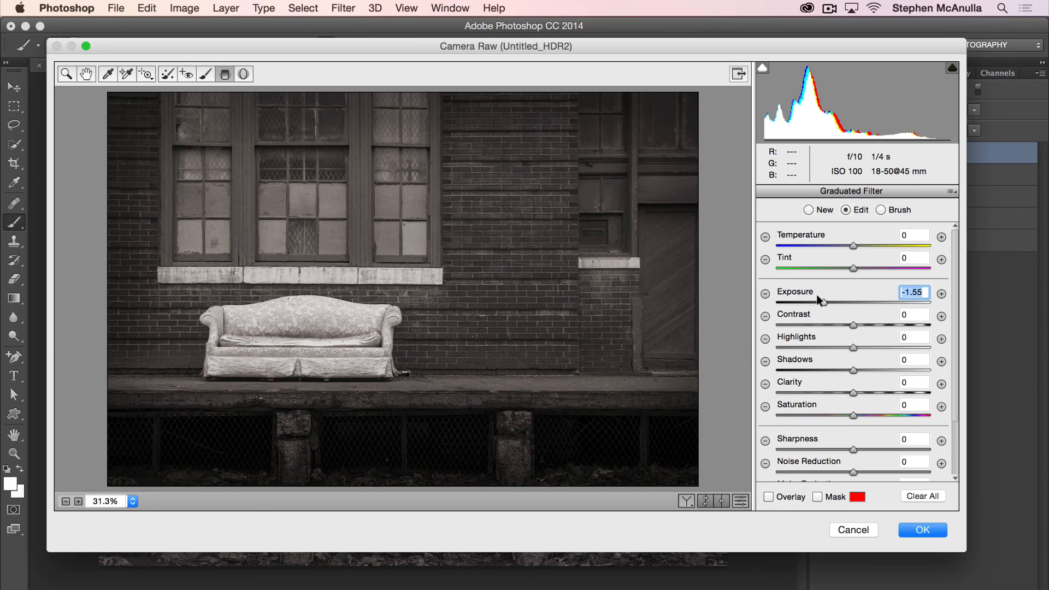
click(821, 302)
Set the graduated filter's contrast to -84, shadows to +95 and exposure to -1.40, and apply the Camera Raw edits
click(851, 325)
drag(851, 325, 789, 324)
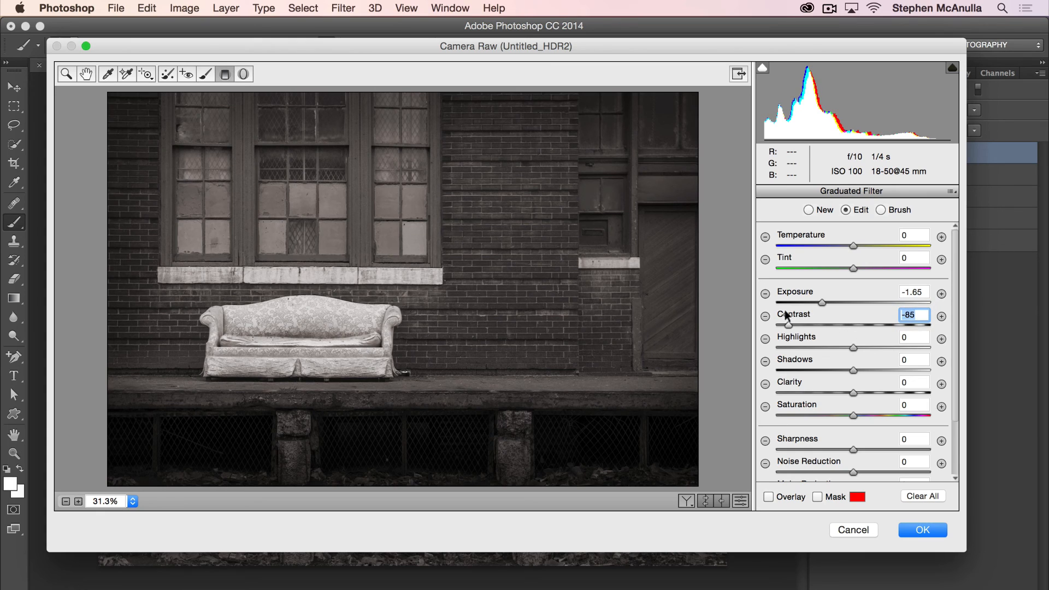
click(817, 303)
drag(853, 370, 926, 369)
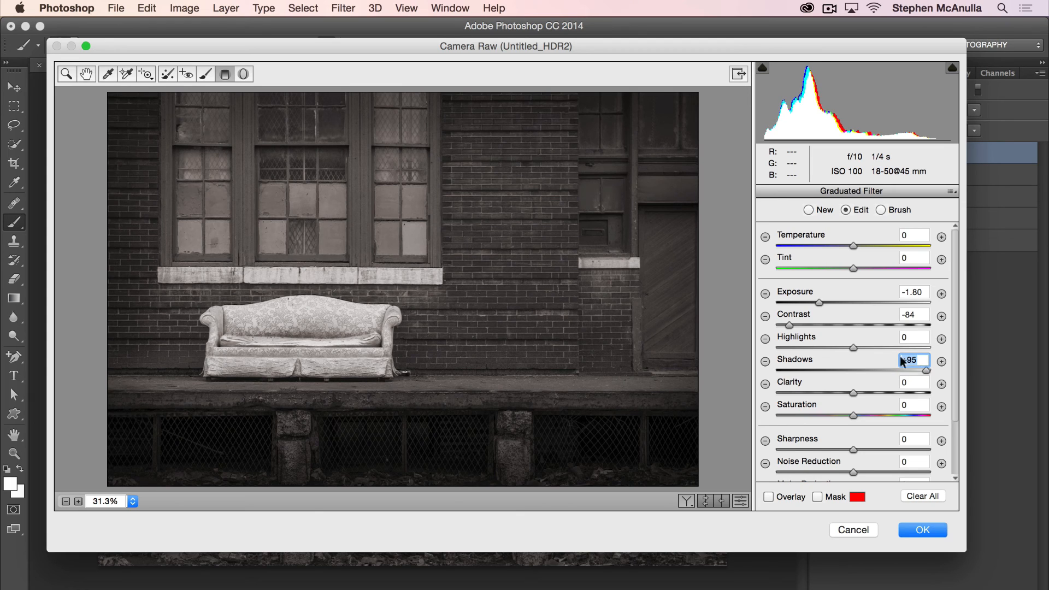
drag(818, 302, 821, 297)
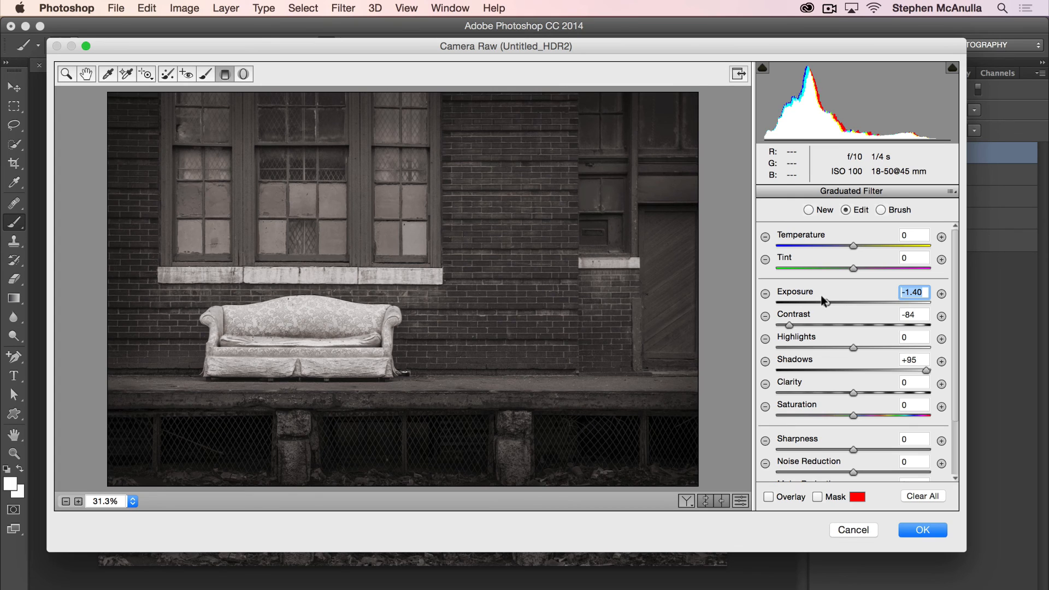
click(930, 530)
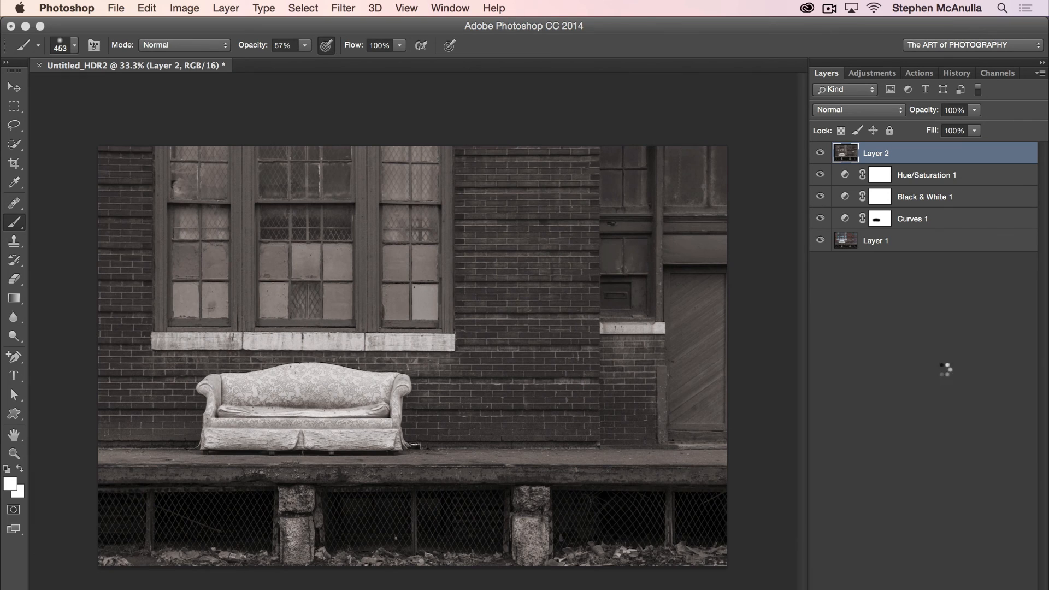
Set Layer 2's opacity to 63% and compare the image with and without all layers above Layer 1
drag(977, 113, 942, 123)
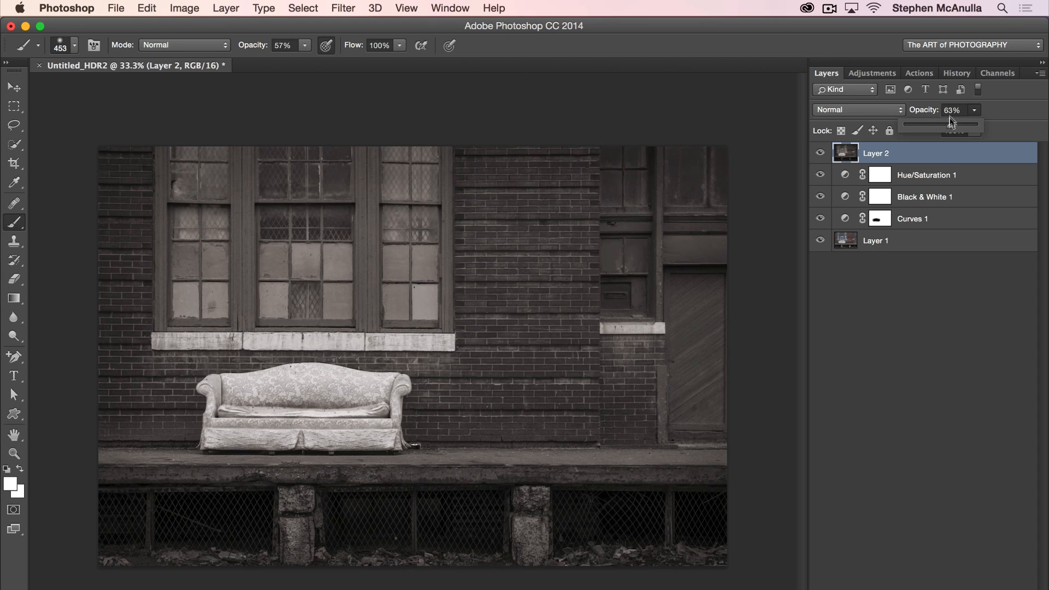
click(950, 372)
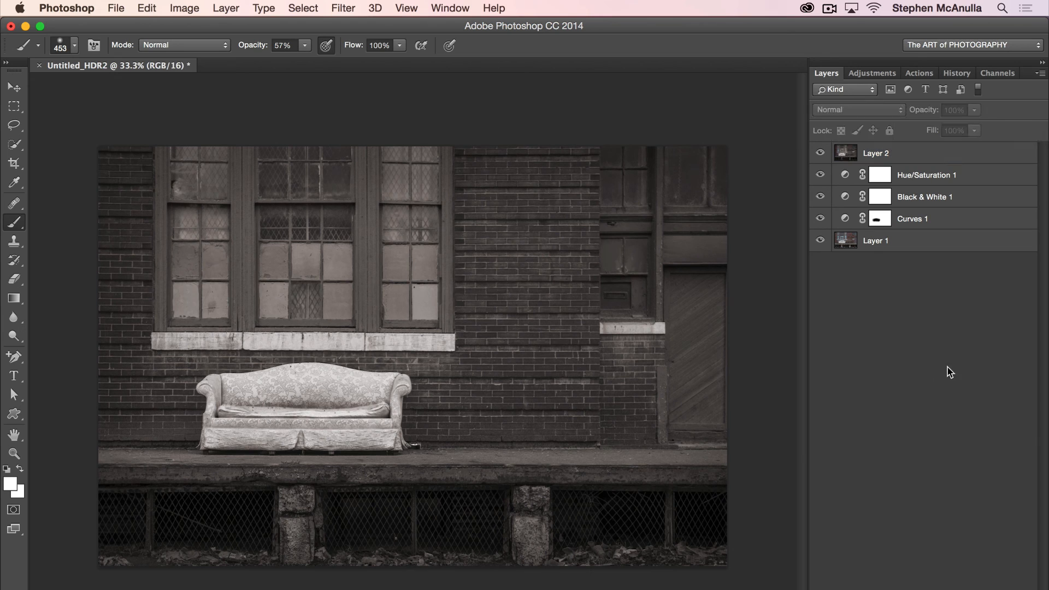
click(819, 151)
drag(820, 154, 817, 219)
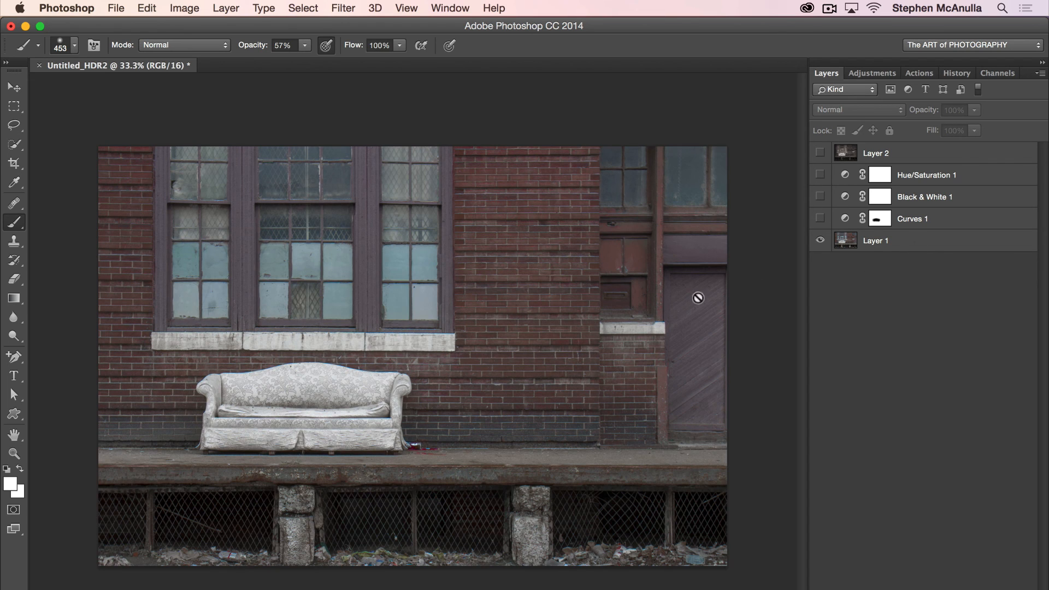
drag(821, 218, 821, 158)
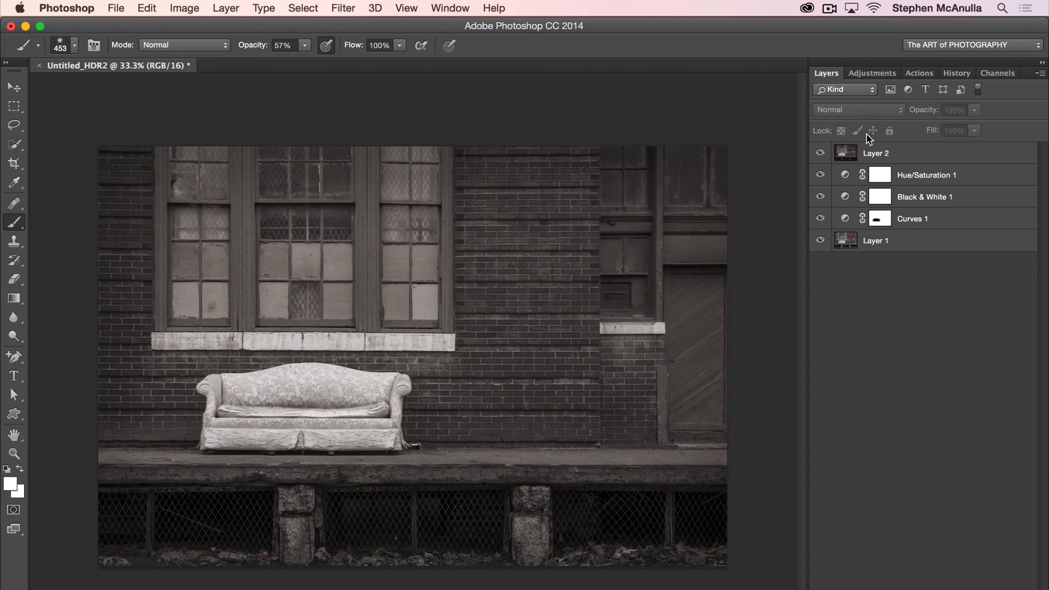